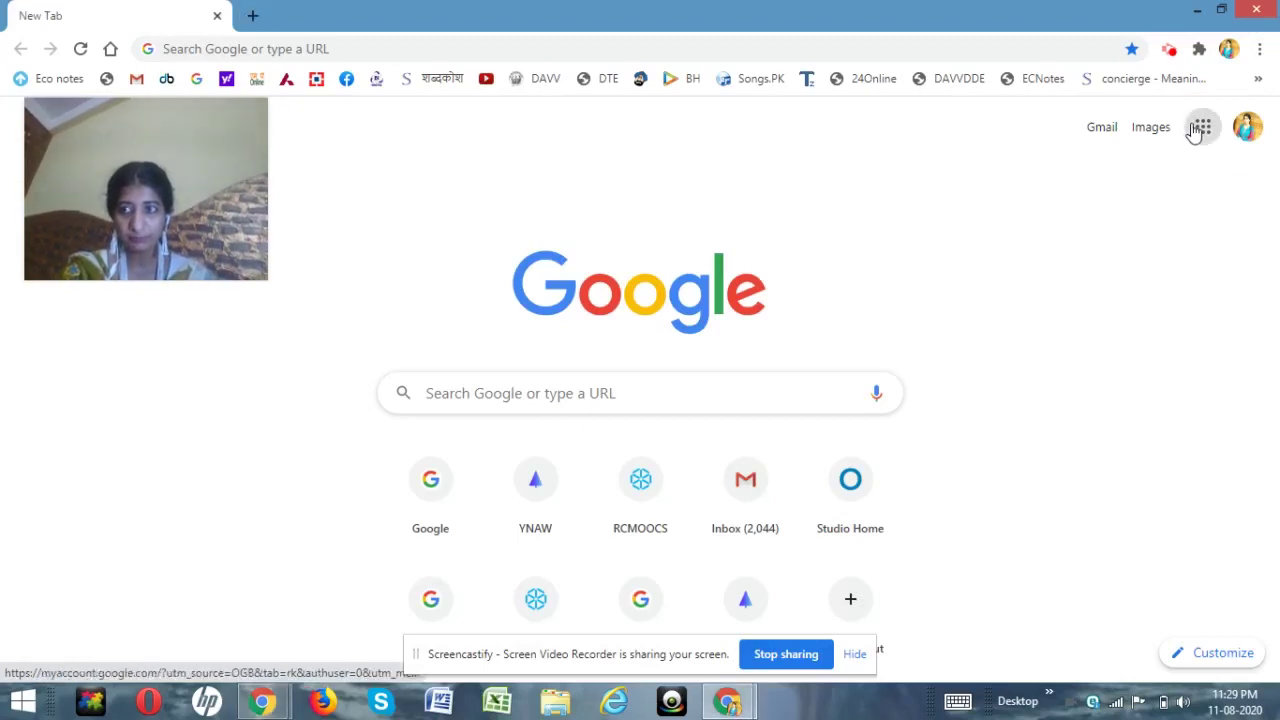
# Step: Examine the Google apps list and, in the Google Drive window, the options for creating a new Google Form
pyautogui.click(1195, 133)
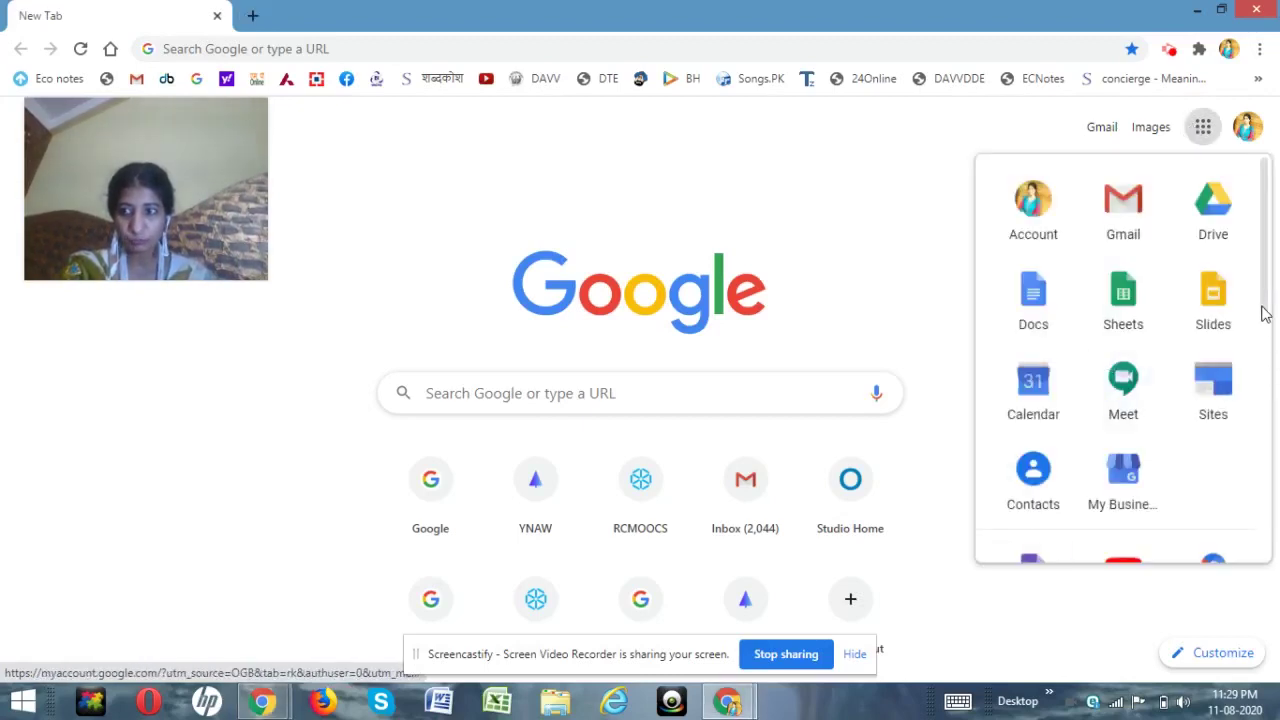
pyautogui.scroll(-2, 1263, 300)
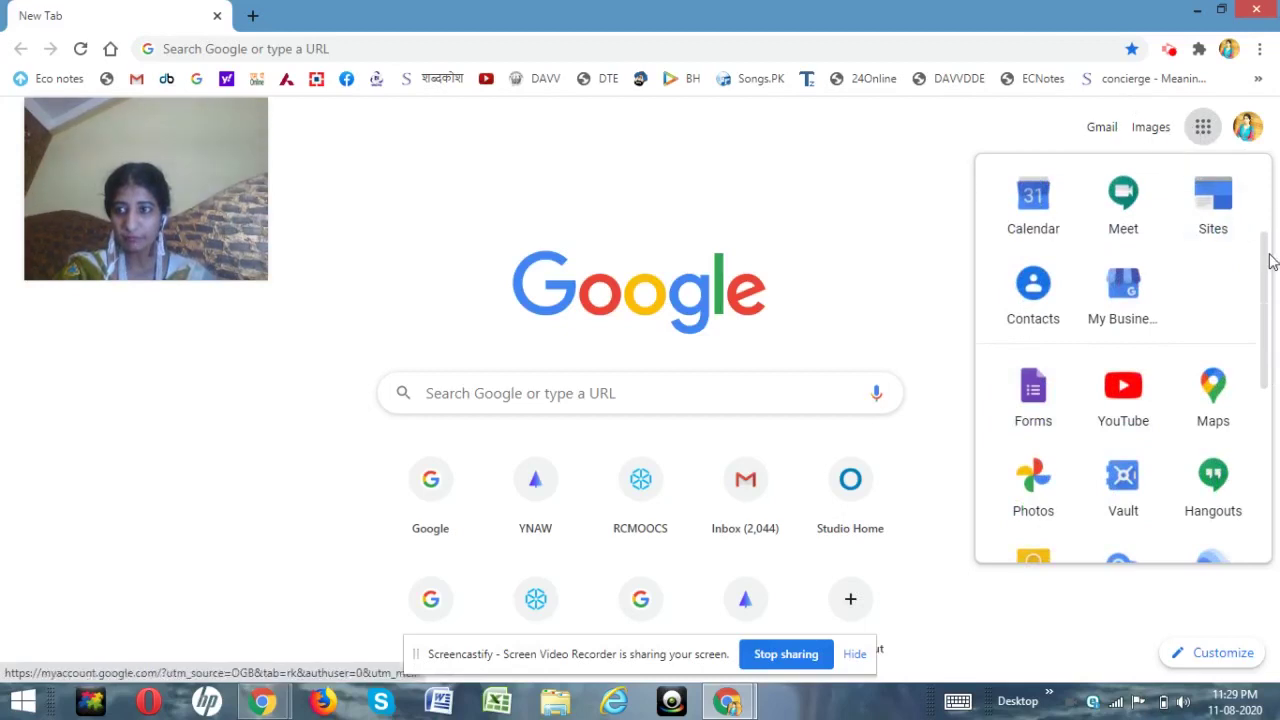
pyautogui.scroll(3, 1268, 261)
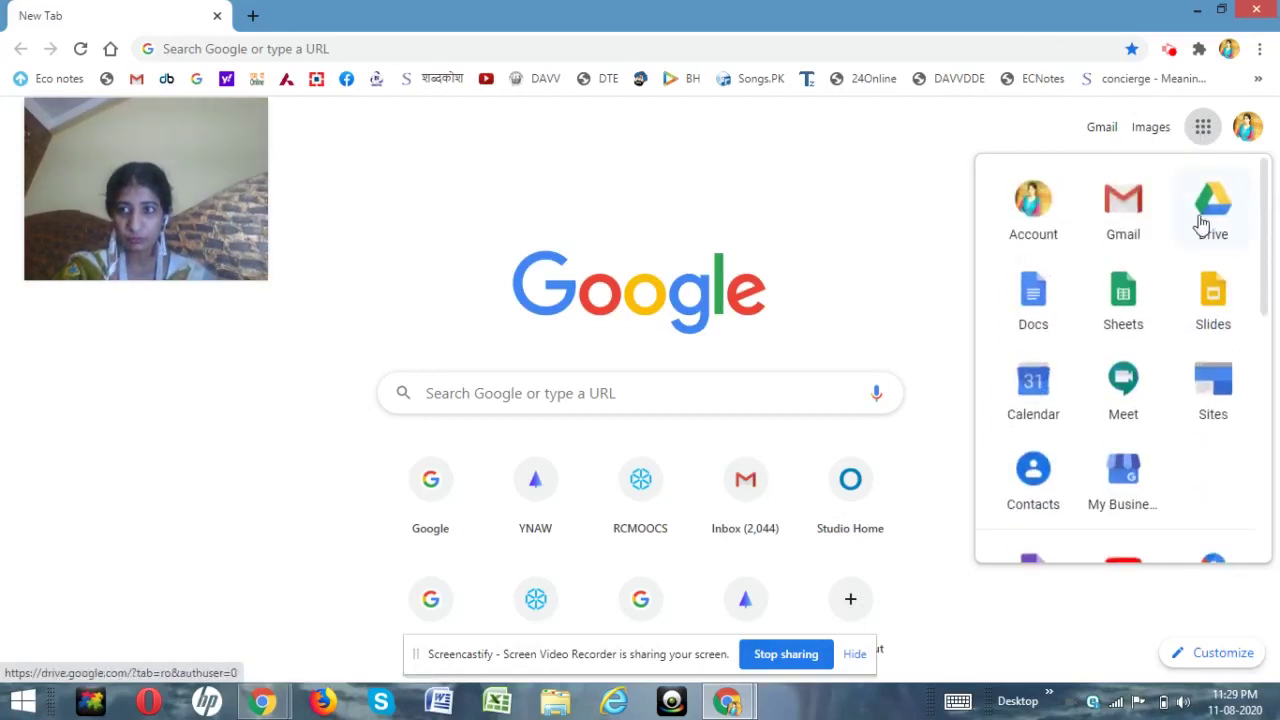
pyautogui.click(735, 702)
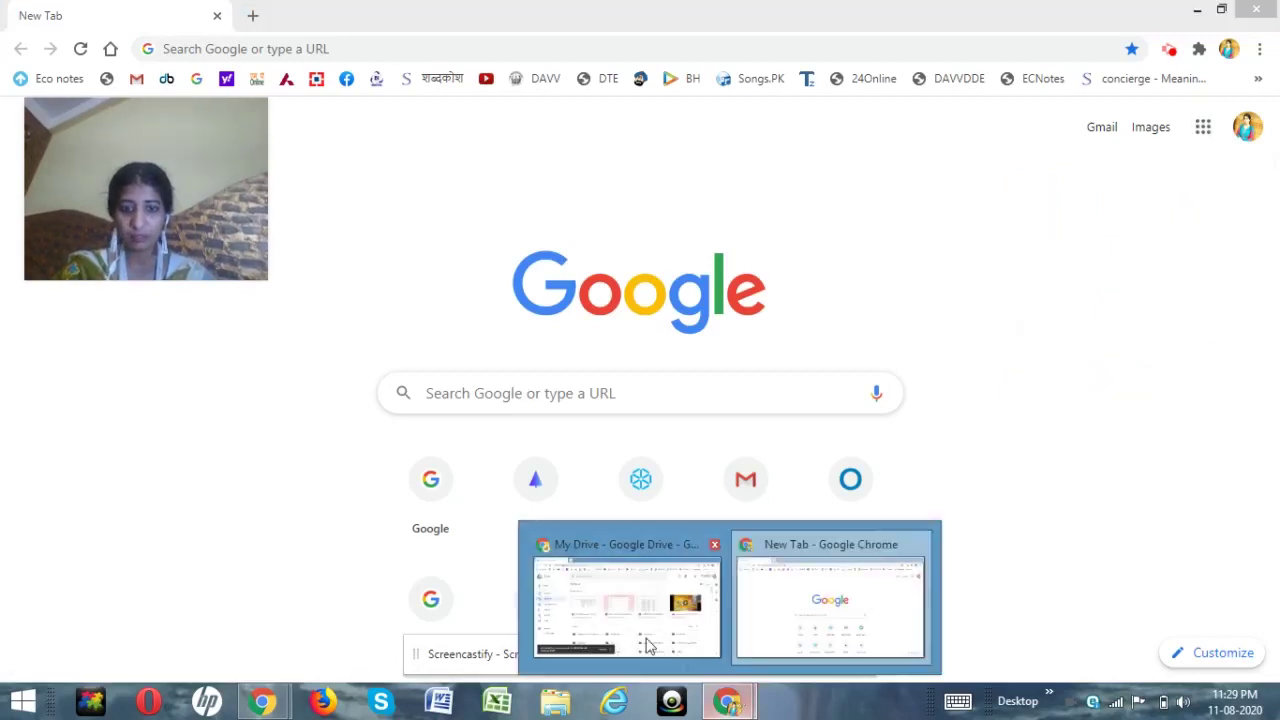
pyautogui.click(626, 630)
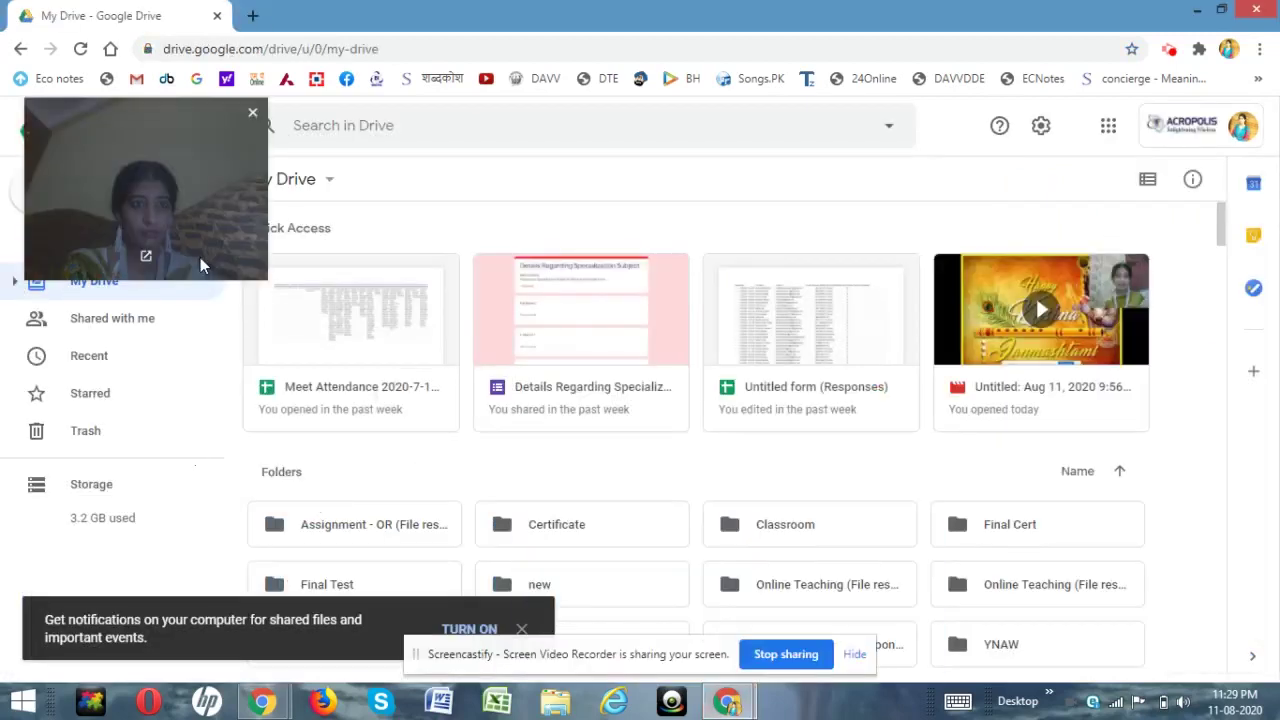
pyautogui.moveTo(188, 140); pyautogui.dragTo(386, 134)
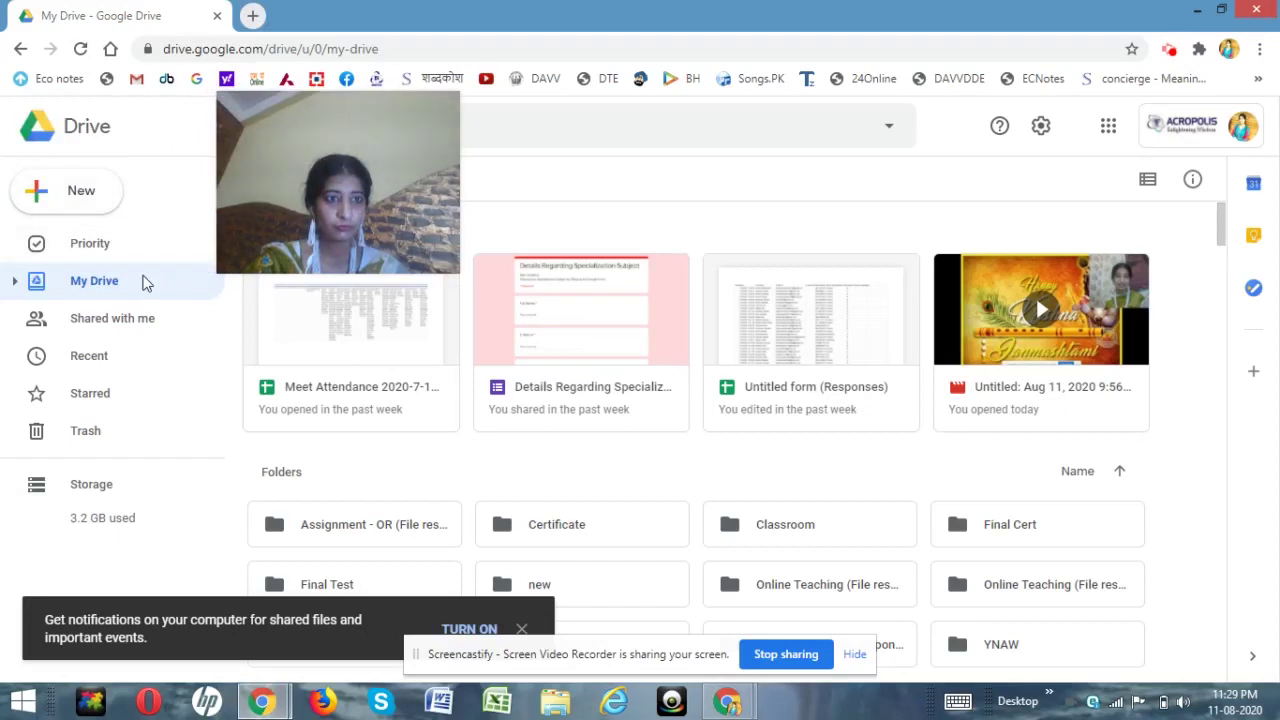
pyautogui.click(70, 194)
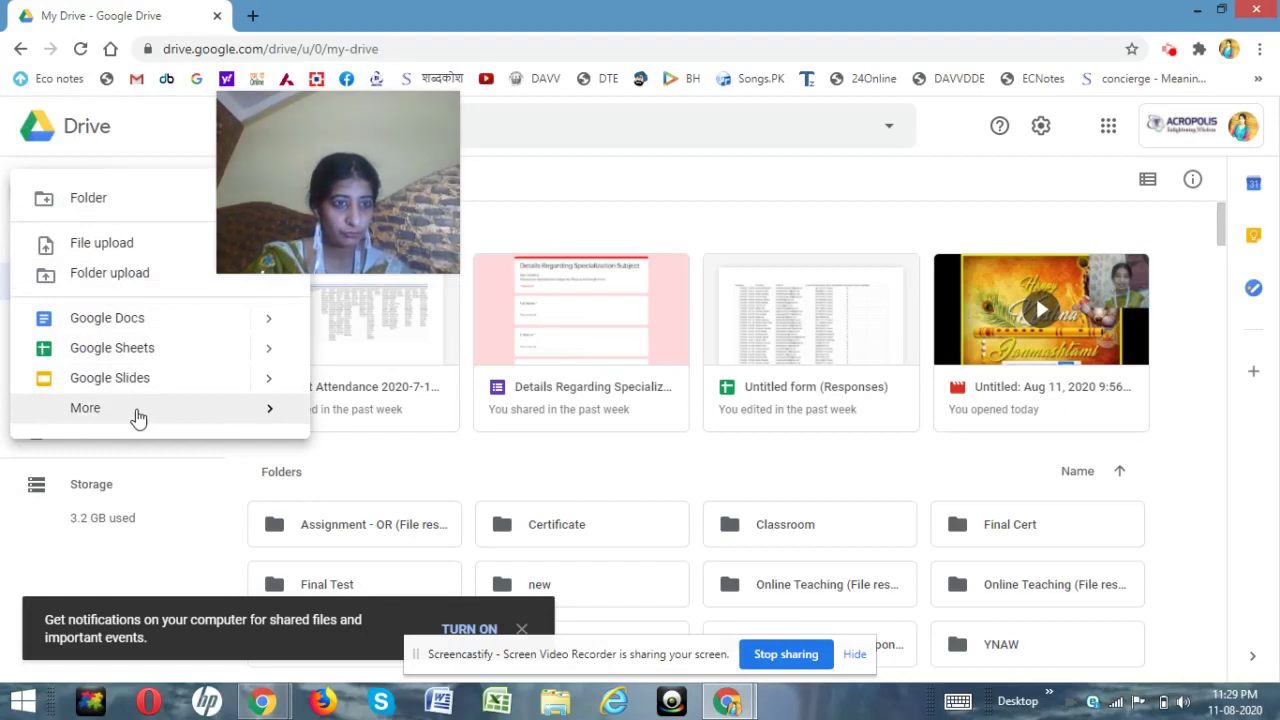
pyautogui.moveTo(136, 417)
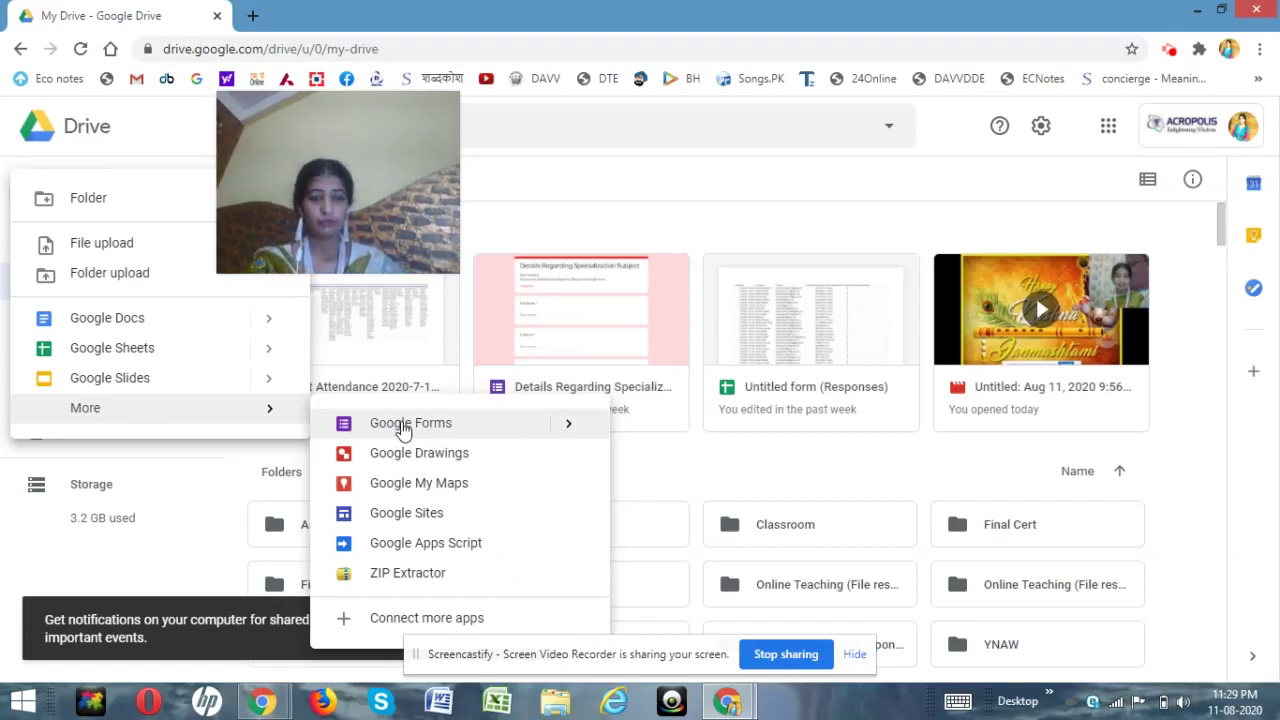
pyautogui.click(341, 49)
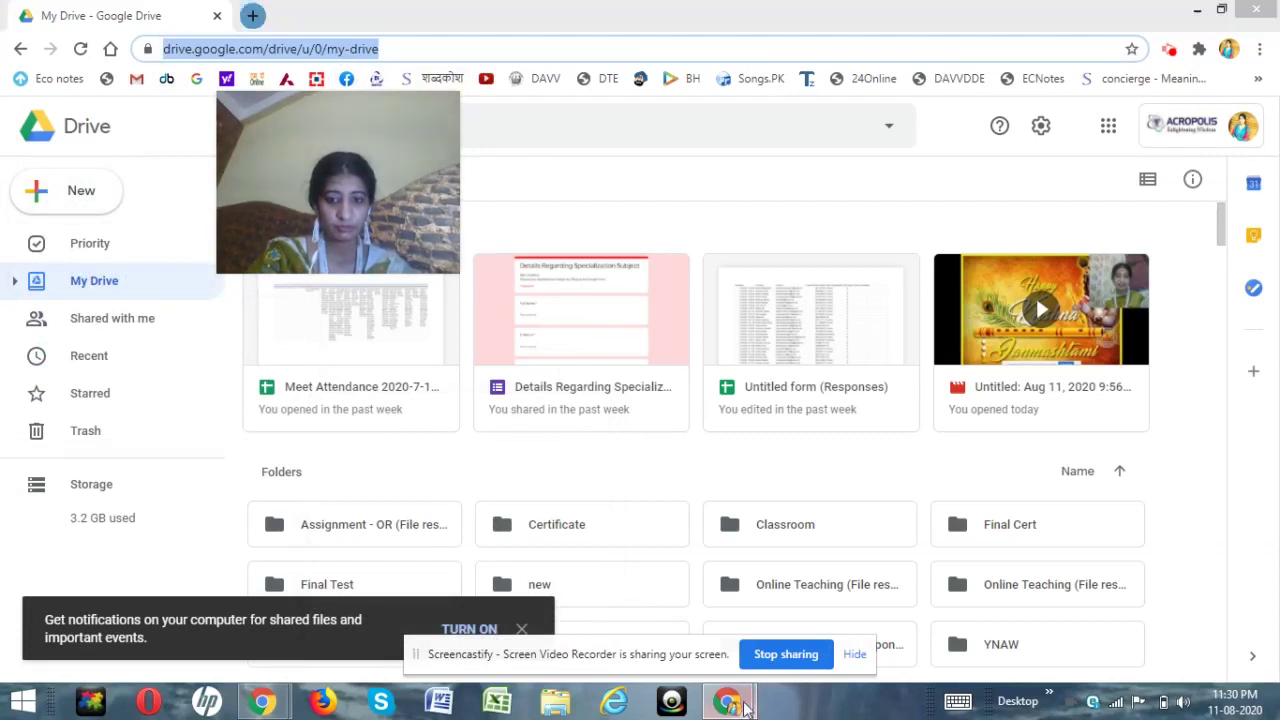
# Step: Switch to the browser window with the blank new tab and search Google for "google forms"
pyautogui.moveTo(752, 688)
pyautogui.click(800, 632)
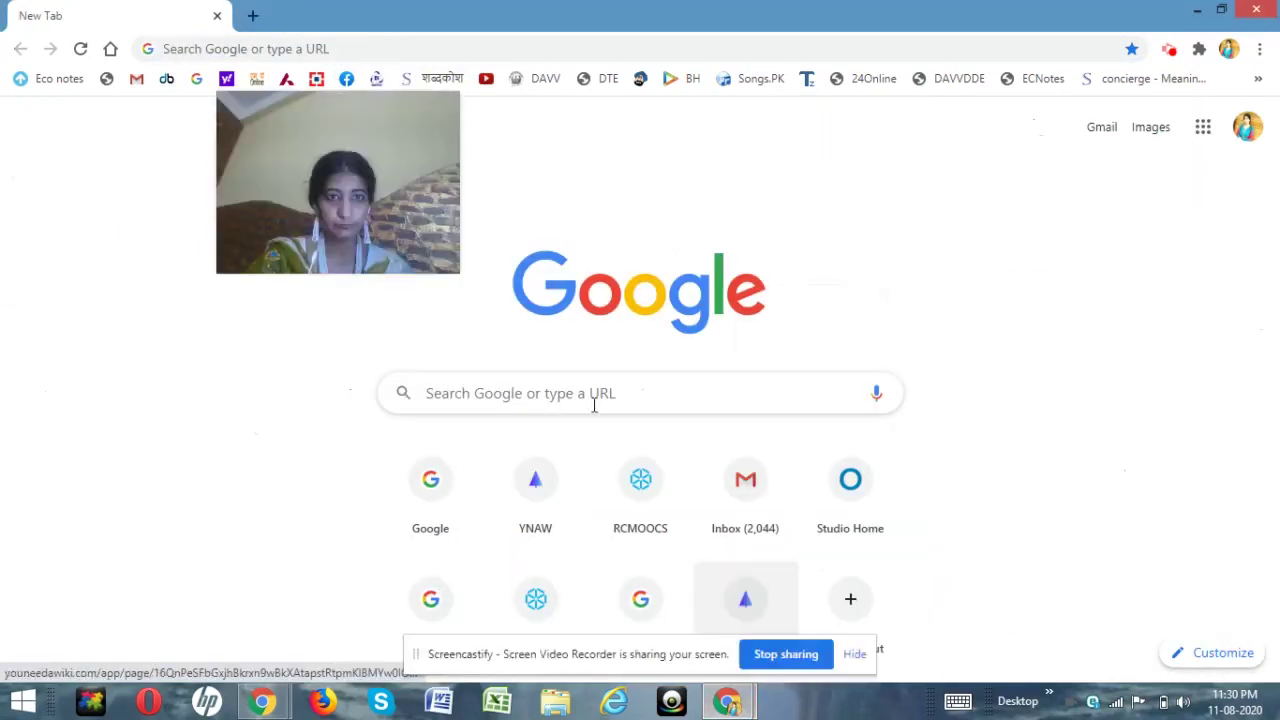
pyautogui.click(498, 398)
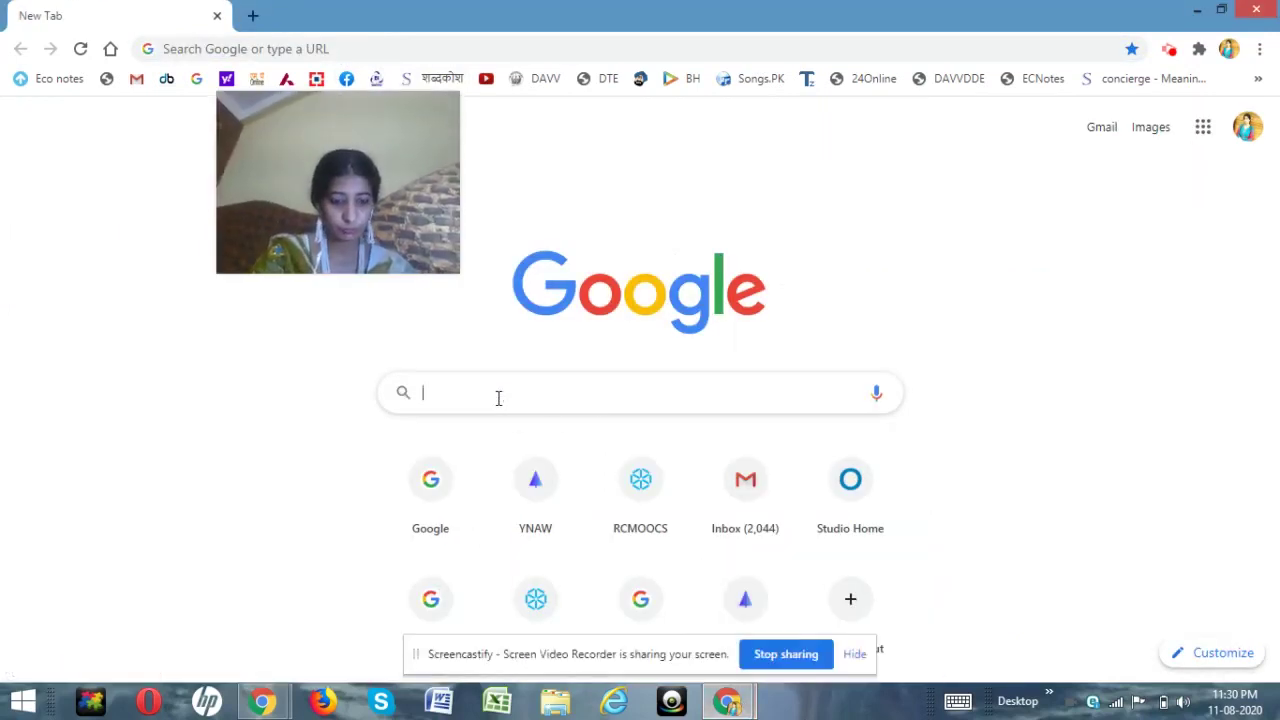
pyautogui.write('goo')
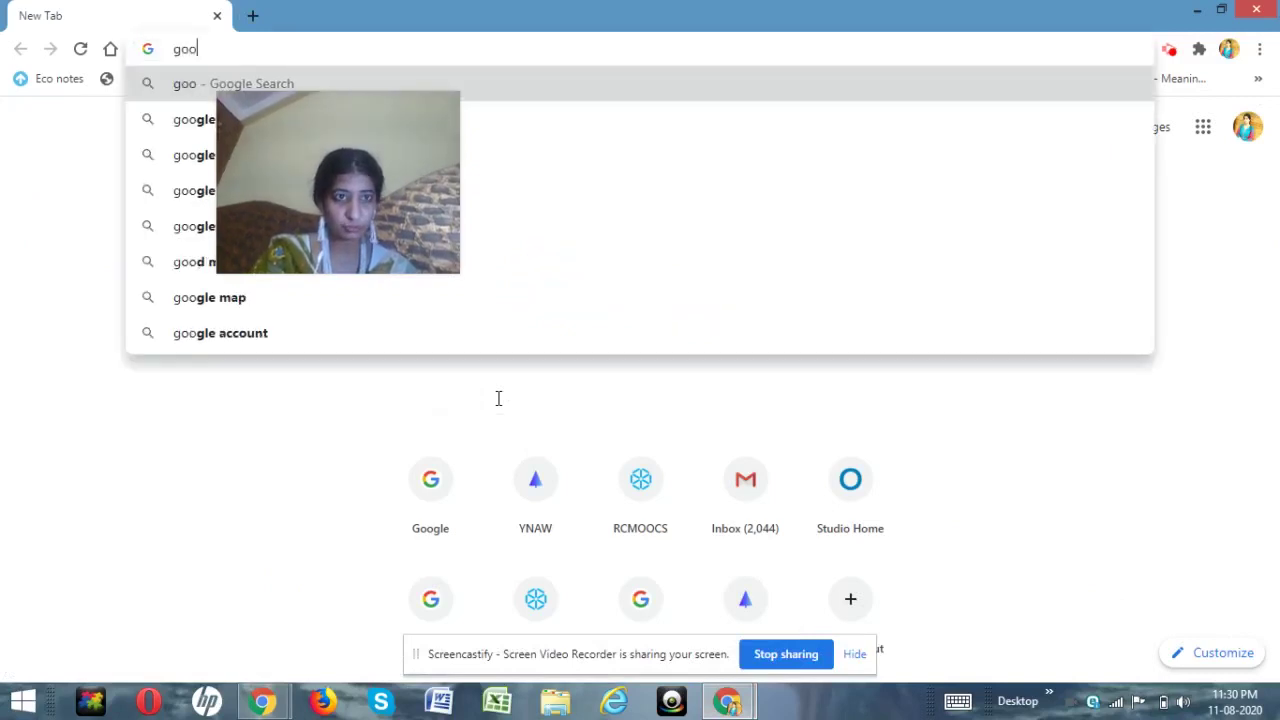
pyautogui.write('gle')
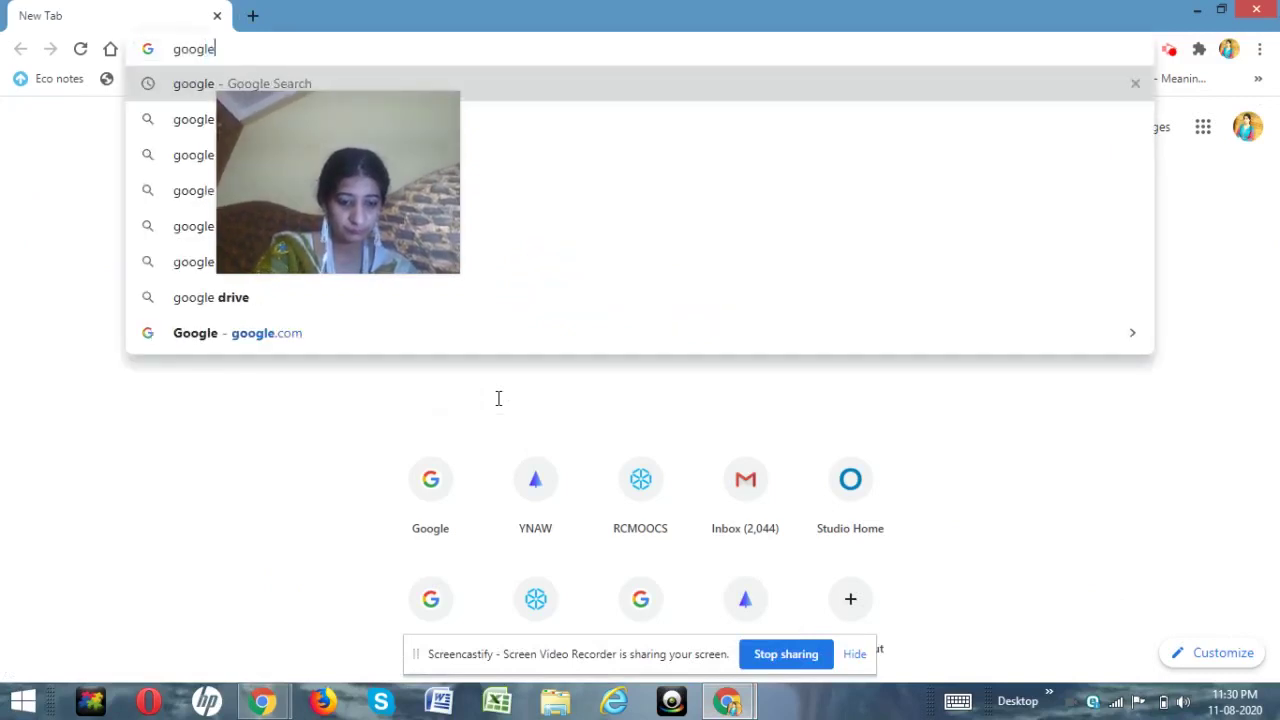
pyautogui.write(' form')
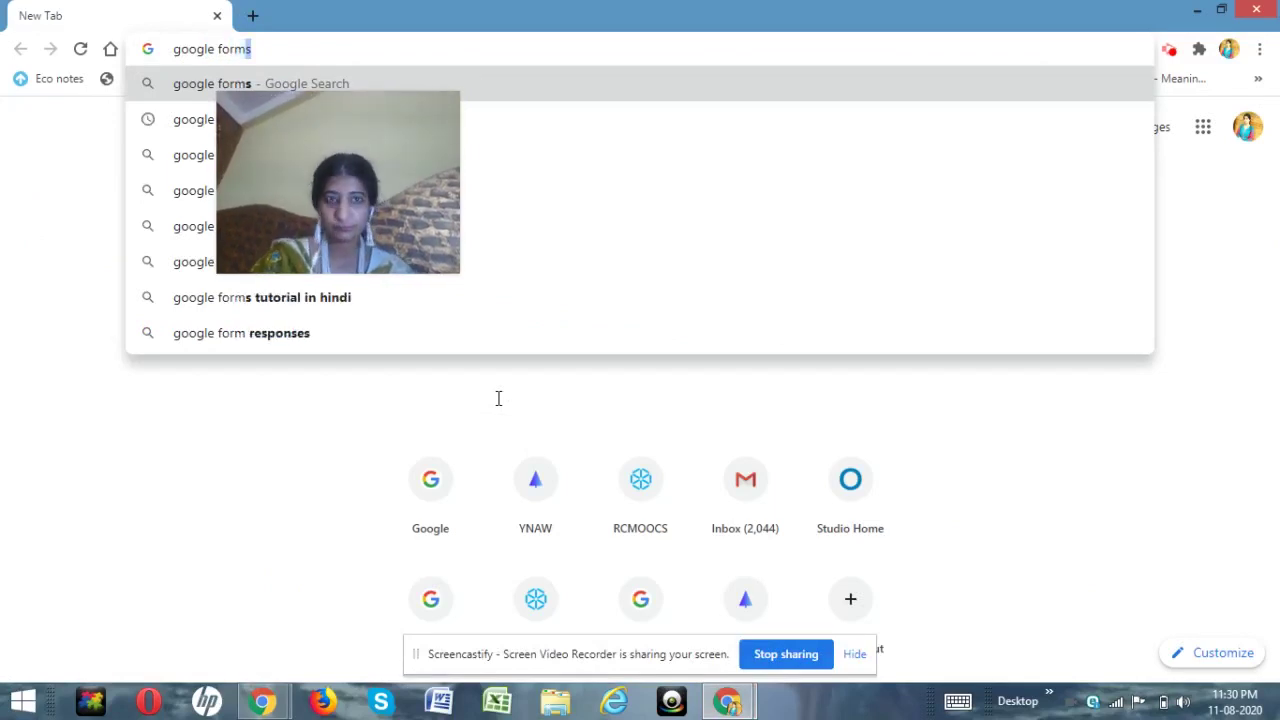
pyautogui.press('Return')
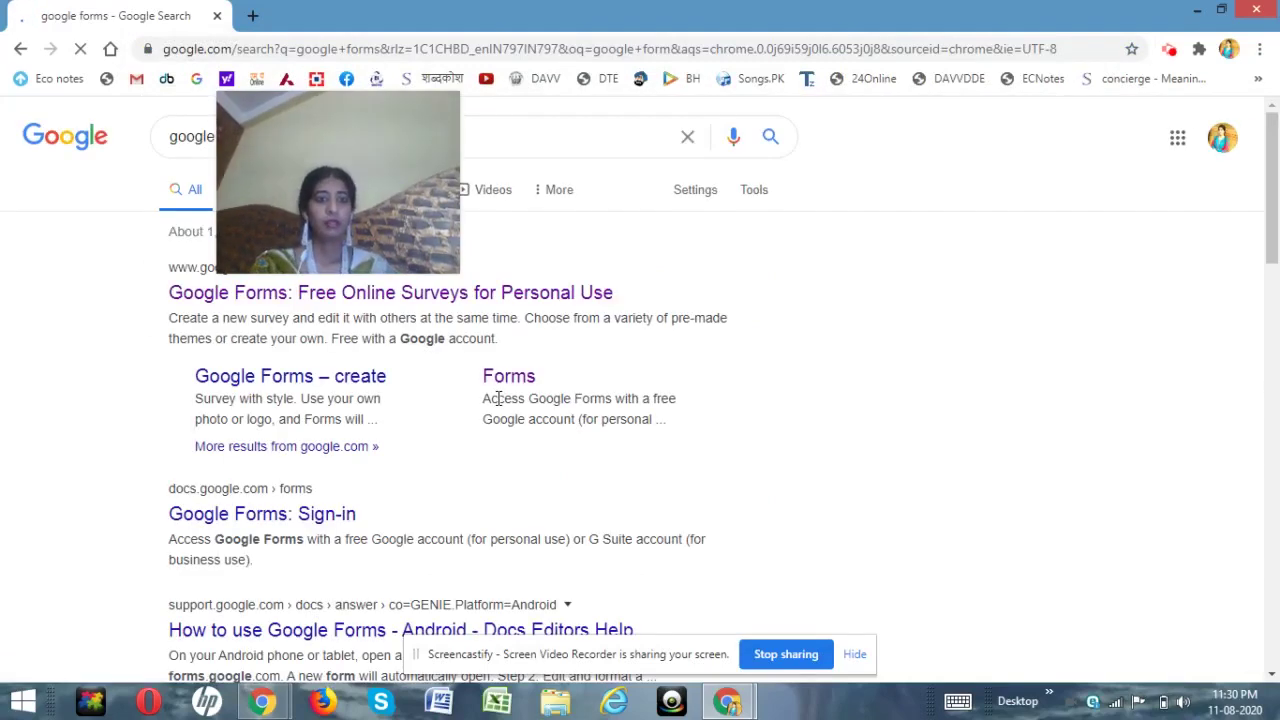
# Step: Open the Google Forms site from the search results, enter the personal version and create a blank form
pyautogui.click(426, 293)
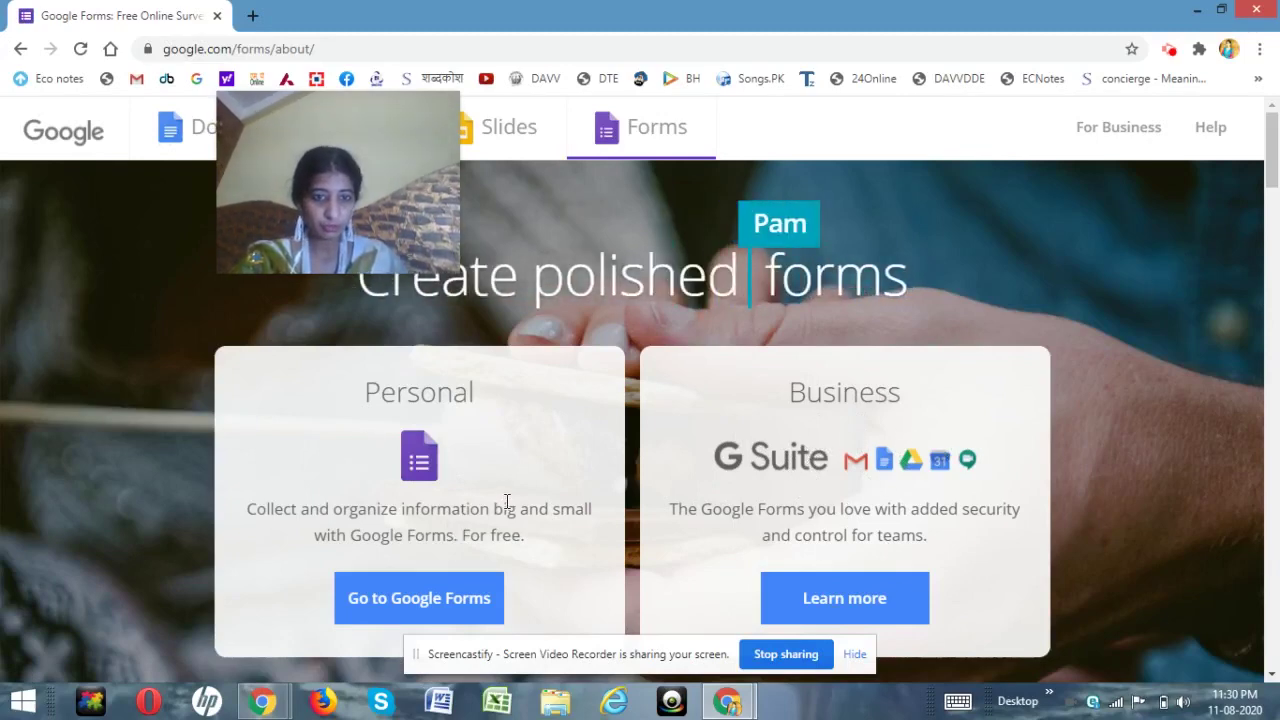
pyautogui.click(440, 598)
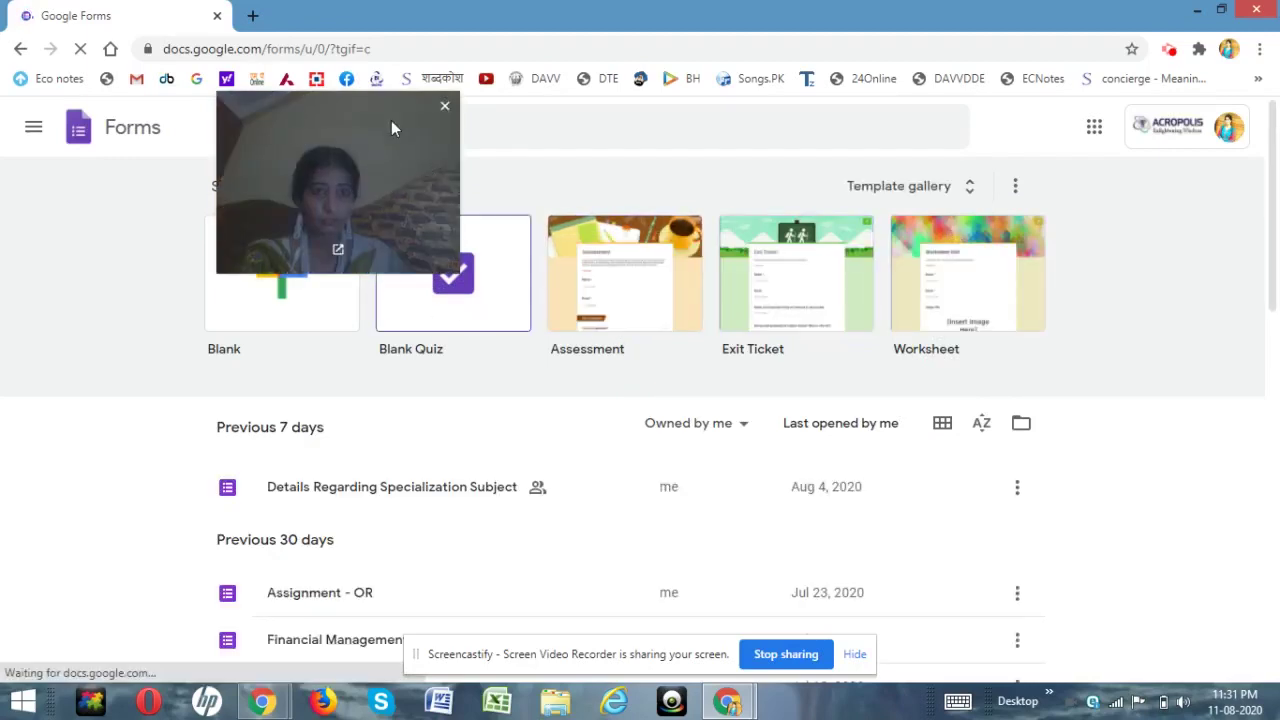
pyautogui.moveTo(391, 120); pyautogui.dragTo(674, 113)
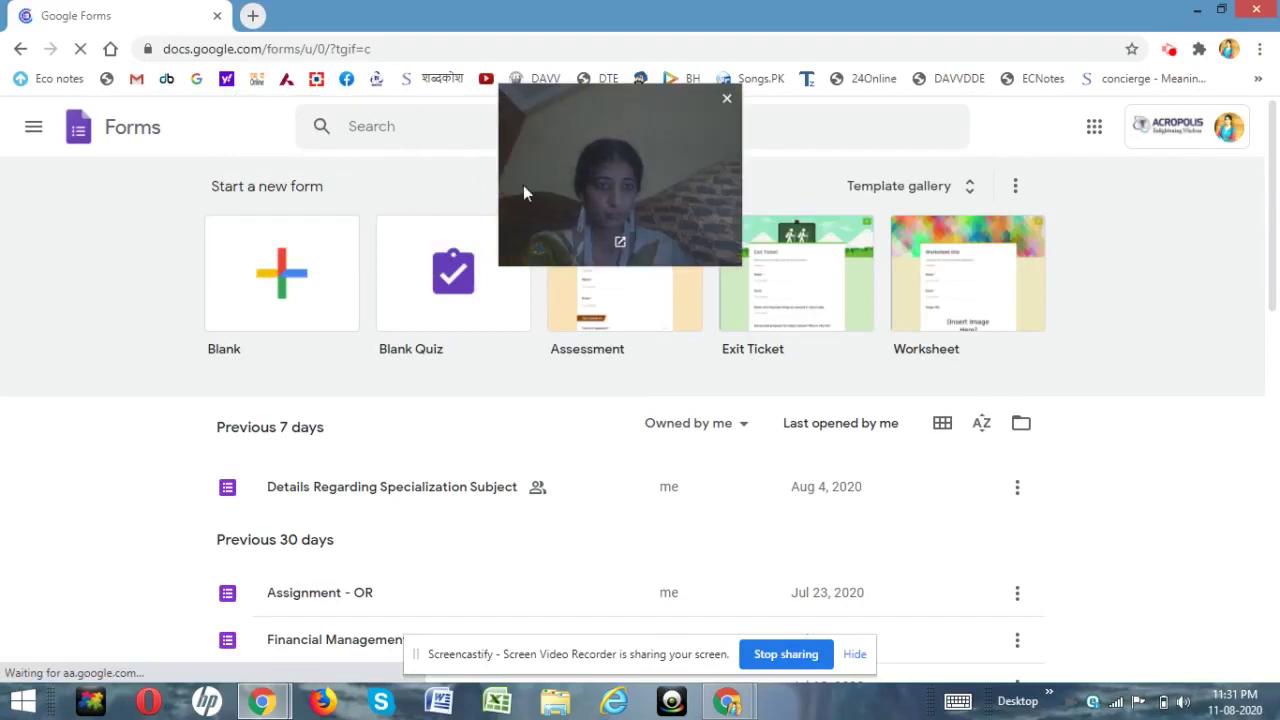
pyautogui.click(298, 290)
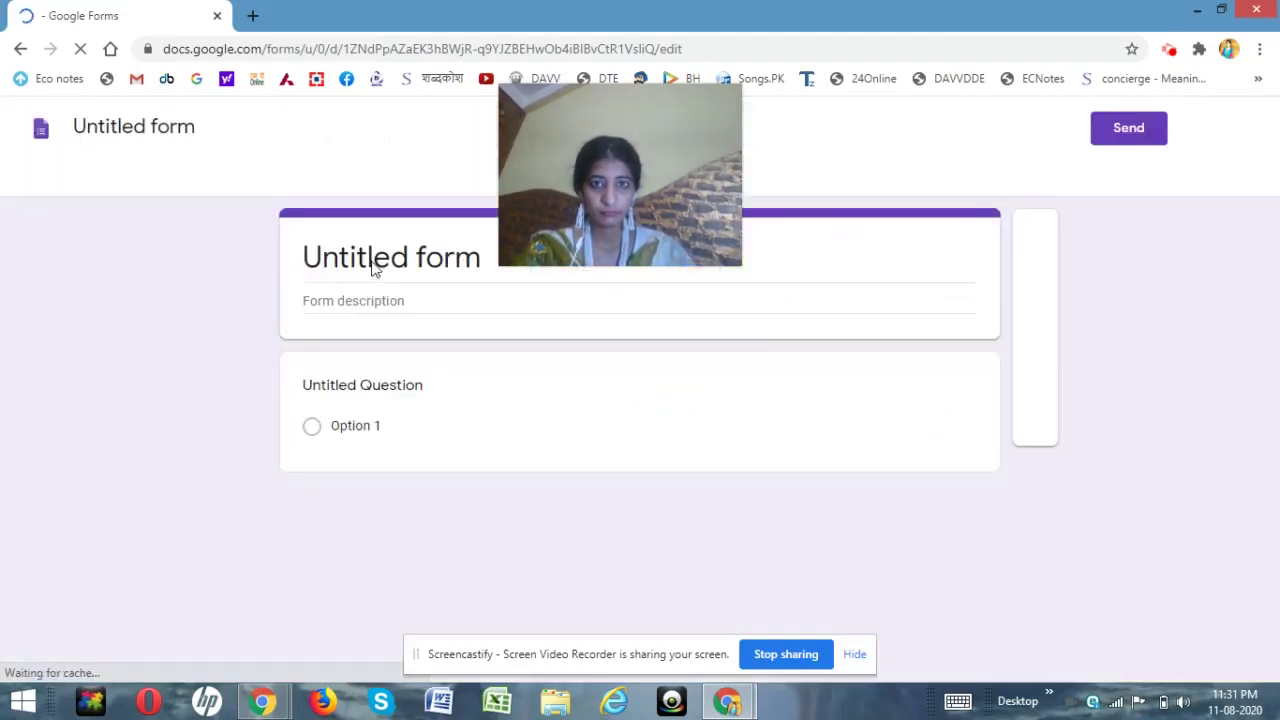
# Step: Replace the title of the untitled form with "Online Teaching"
pyautogui.moveTo(587, 111); pyautogui.dragTo(884, 46)
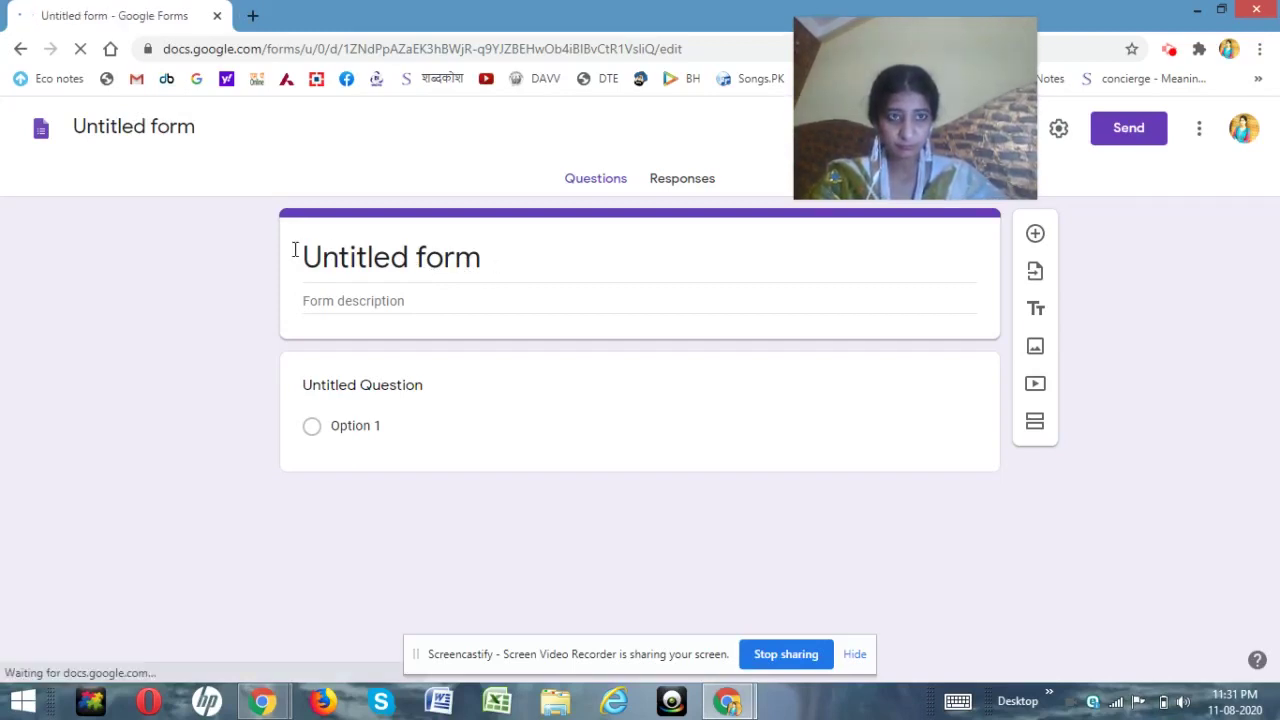
pyautogui.click(487, 262)
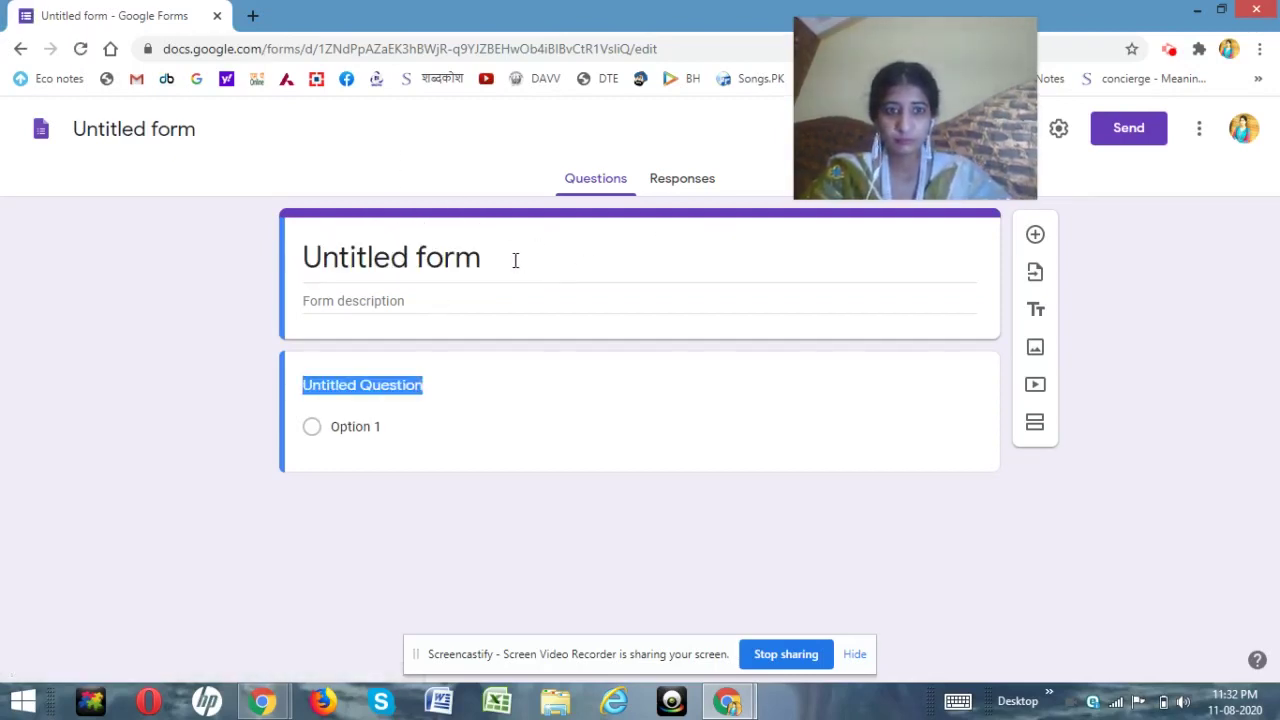
pyautogui.click(372, 258)
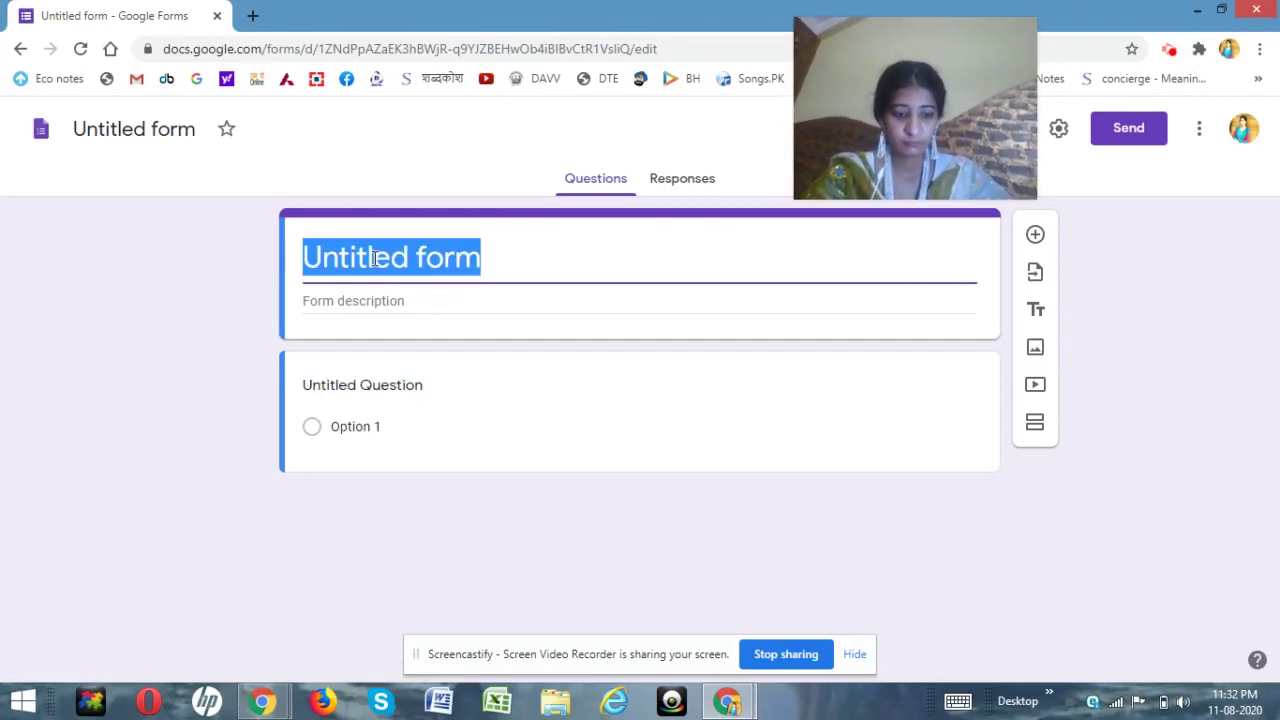
pyautogui.write('On')
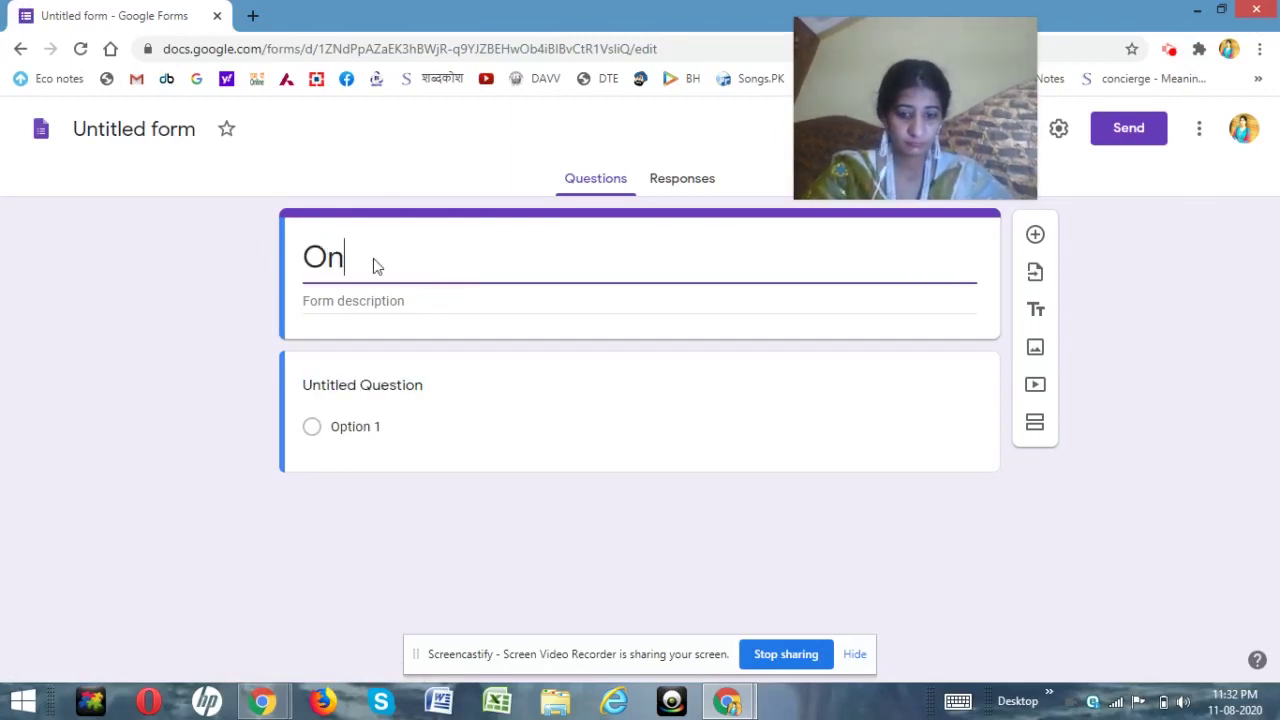
pyautogui.write('line ')
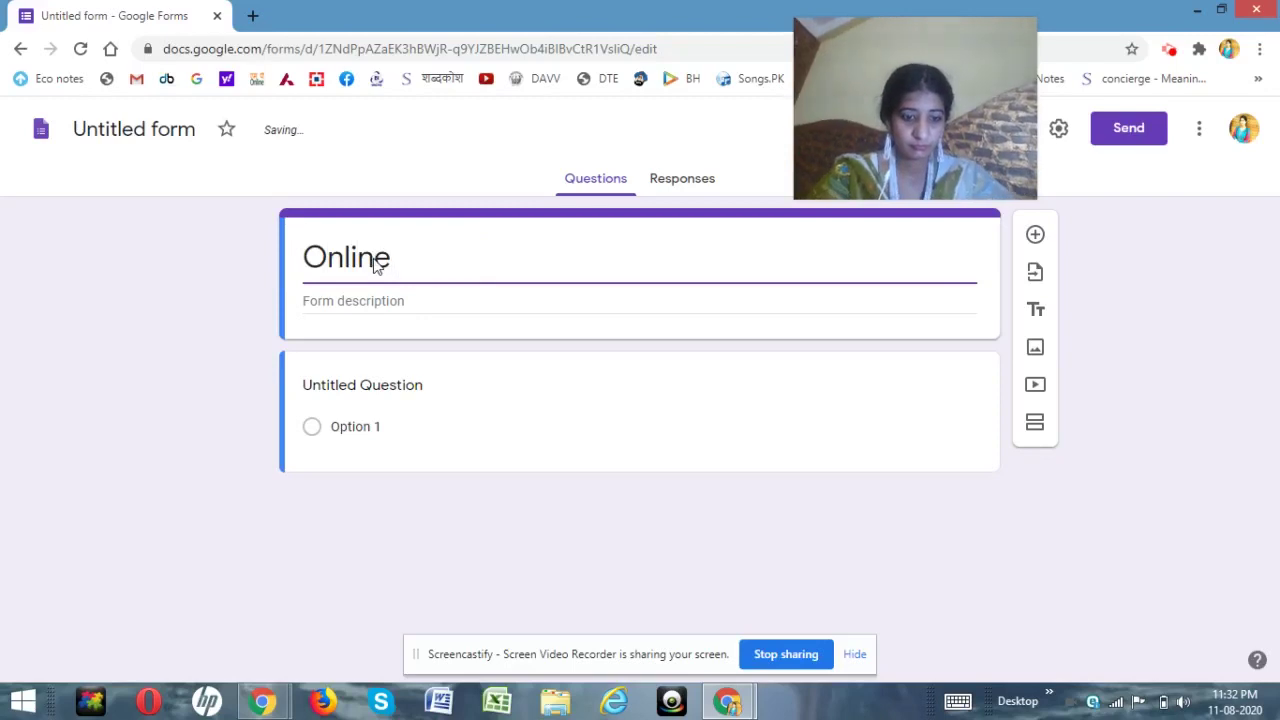
pyautogui.write('Tw')
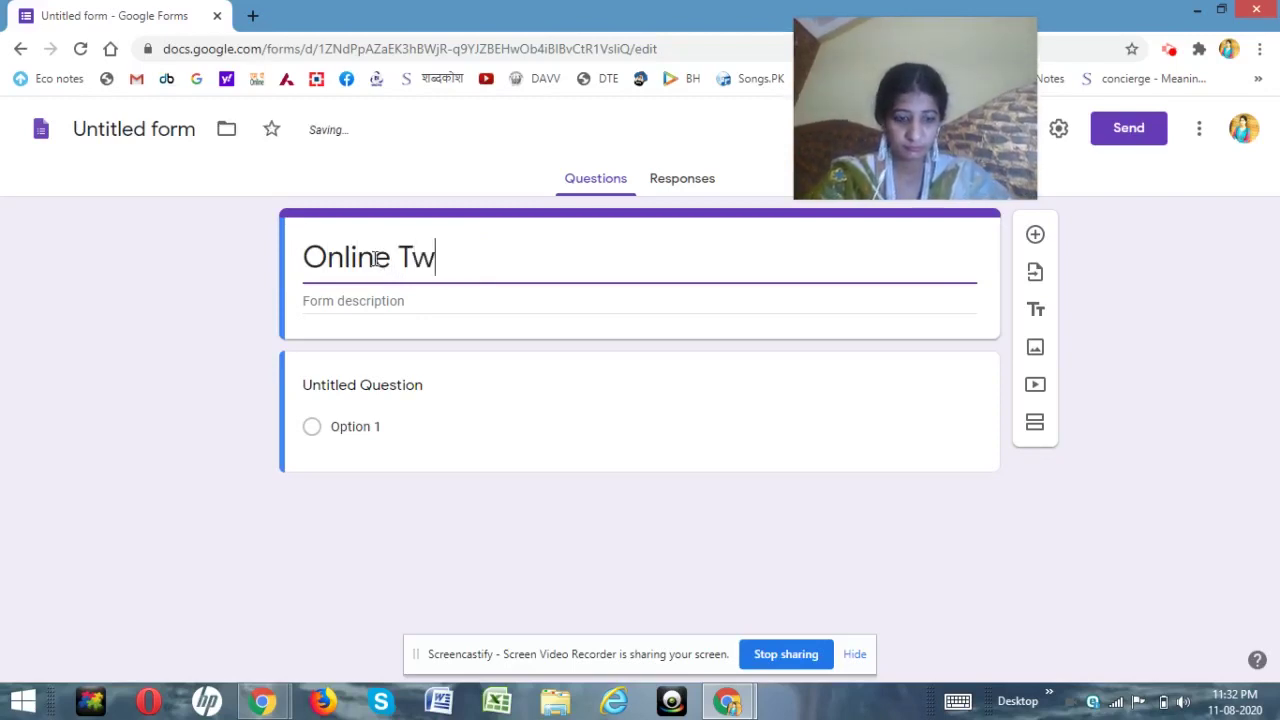
pyautogui.press('BackSpace')
pyautogui.write('eachin')
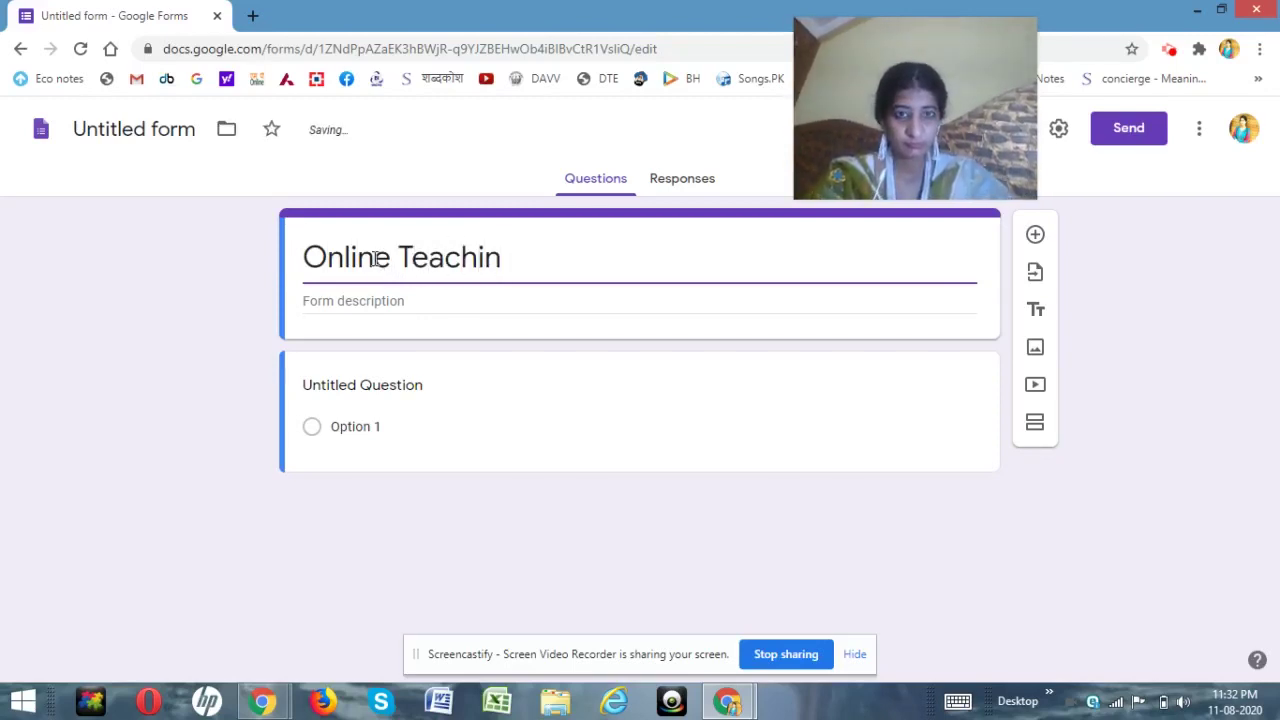
pyautogui.write('g')
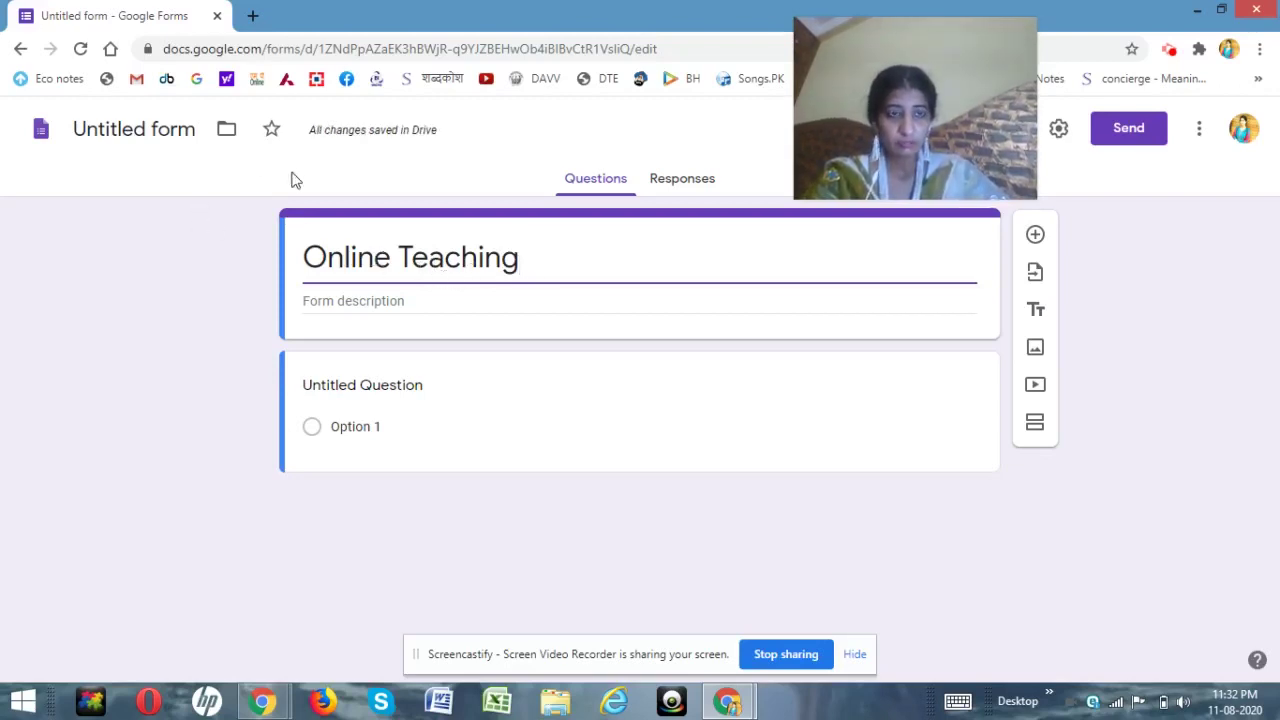
# Step: Name the form file Online Teaching to match its title, and reopen it from the Forms home list
pyautogui.click(103, 132)
pyautogui.click(46, 138)
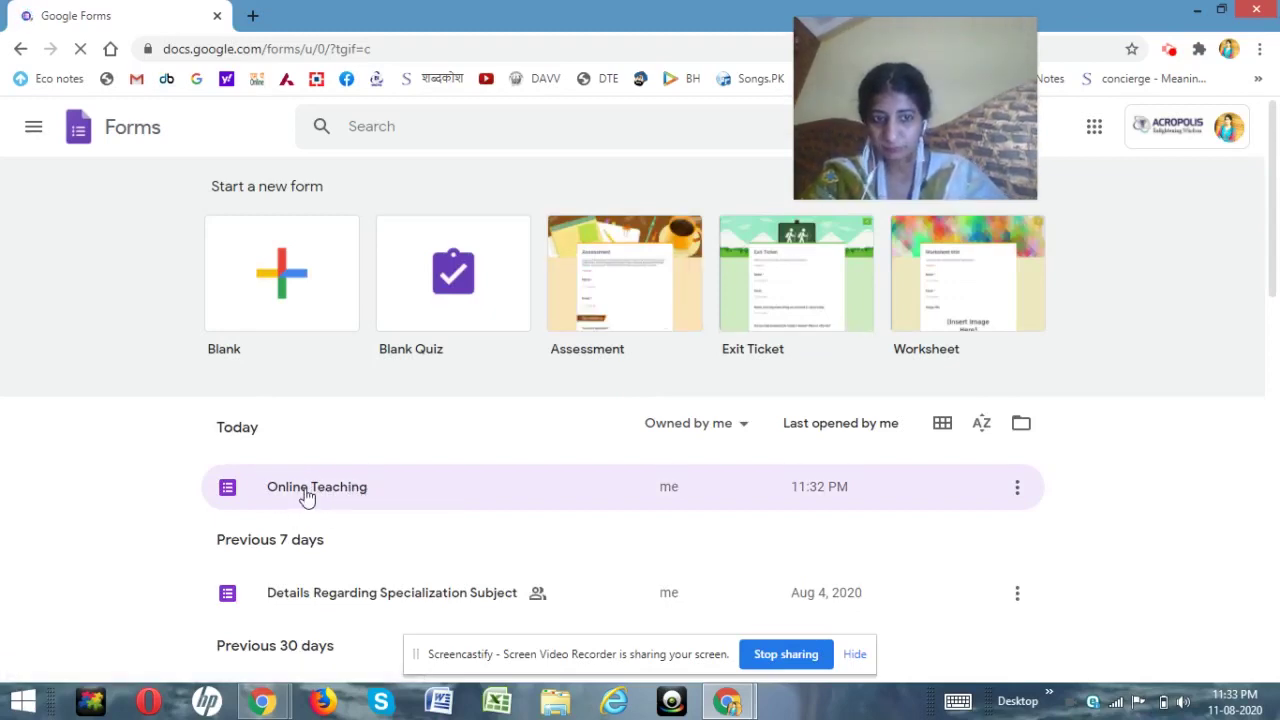
pyautogui.click(307, 497)
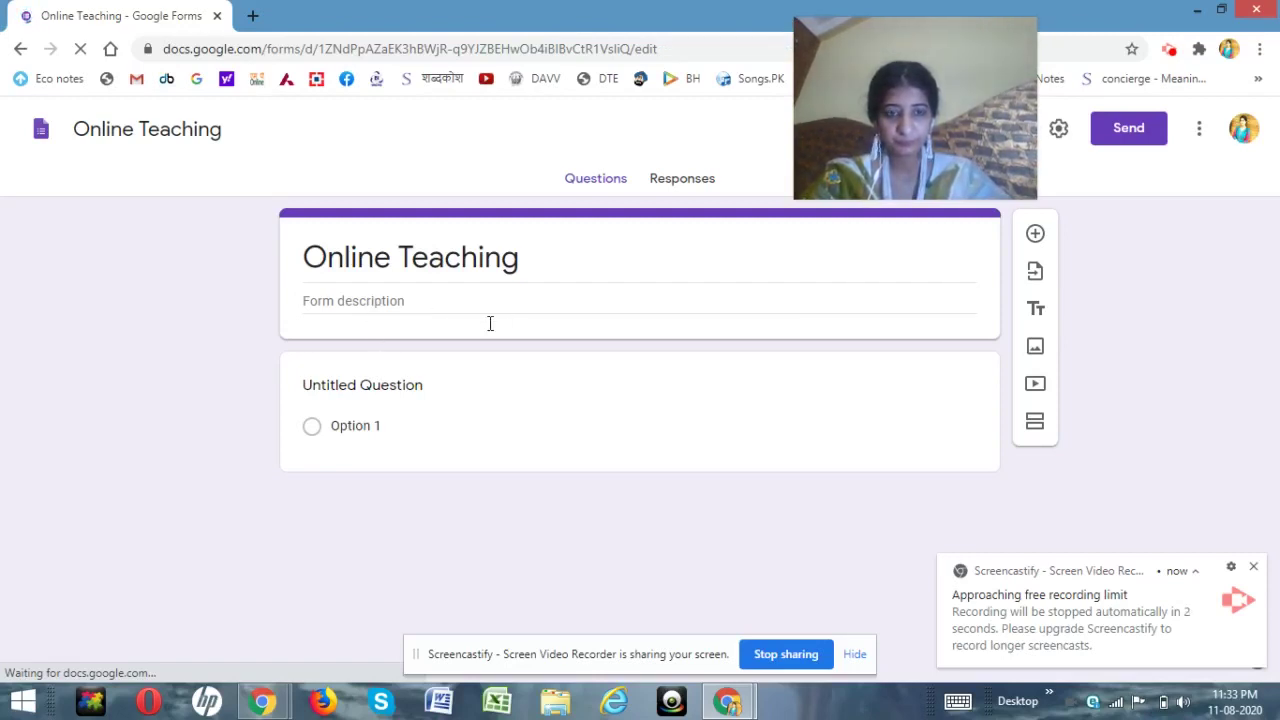
# Step: Enter the form description "This is the live Demo Class of creating Google Form"
pyautogui.click(640, 318)
pyautogui.write('This')
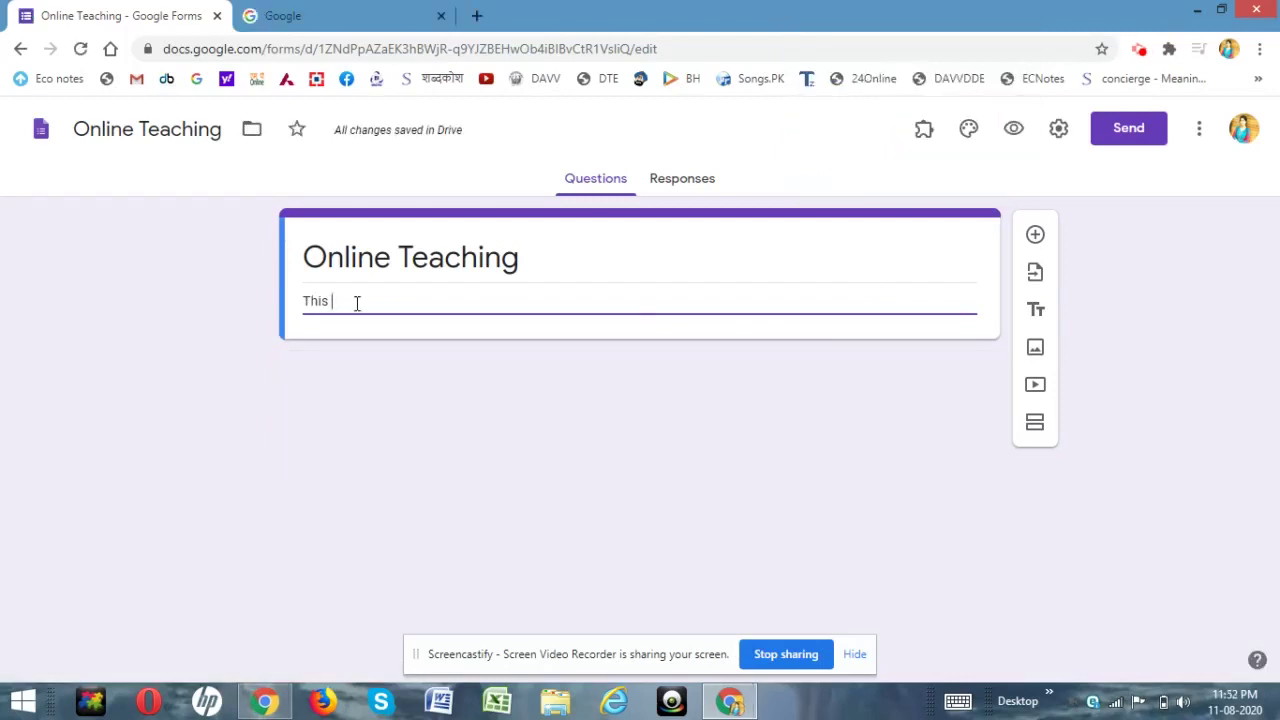
pyautogui.write('is the')
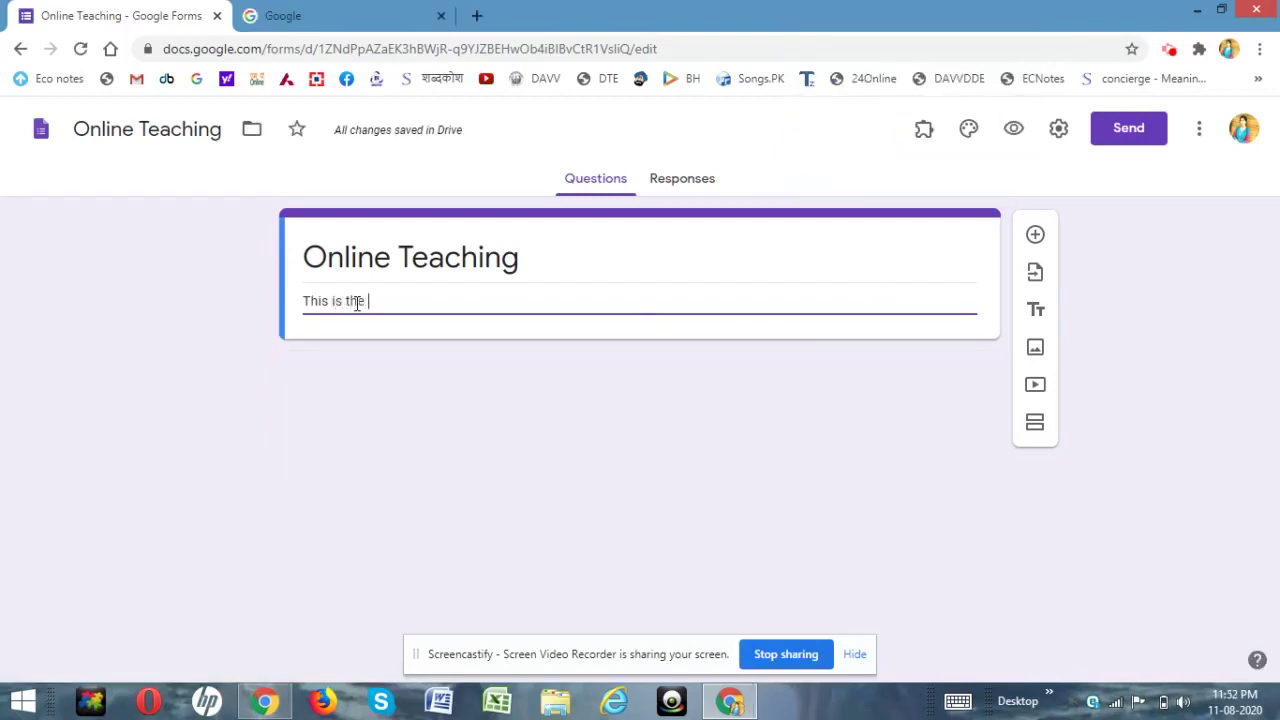
pyautogui.write(' live ')
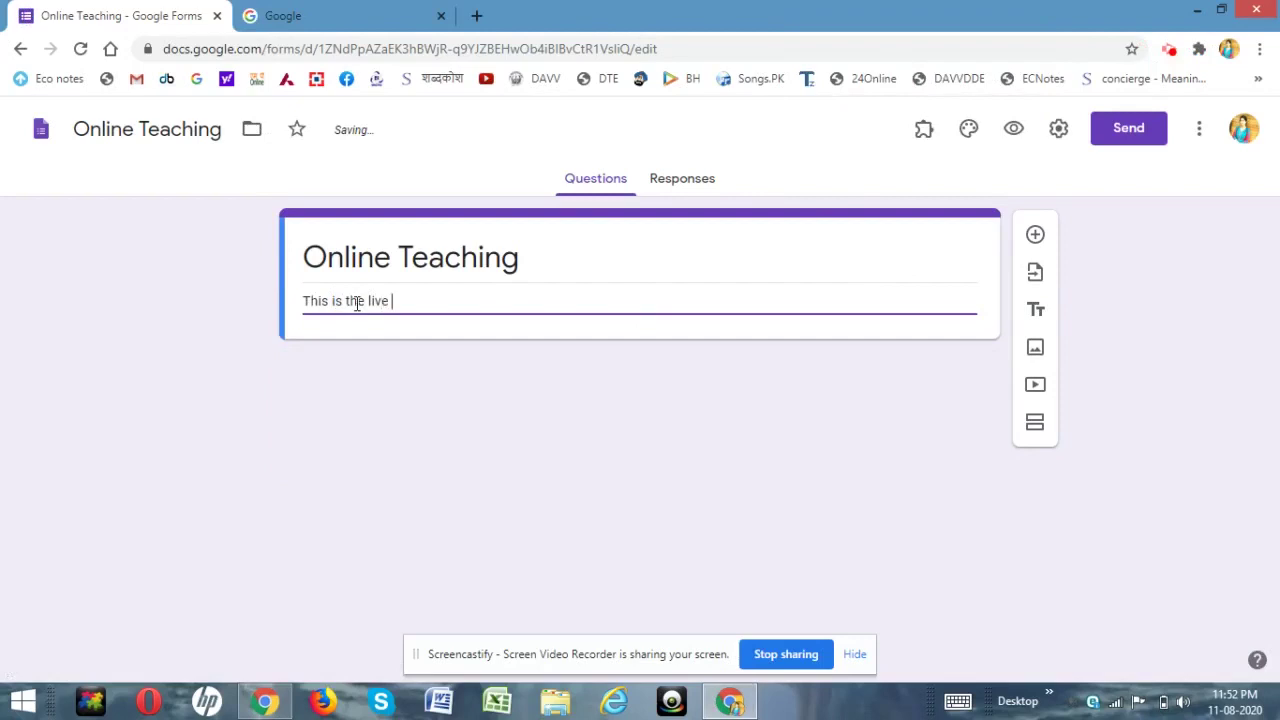
pyautogui.write('Demo Class o')
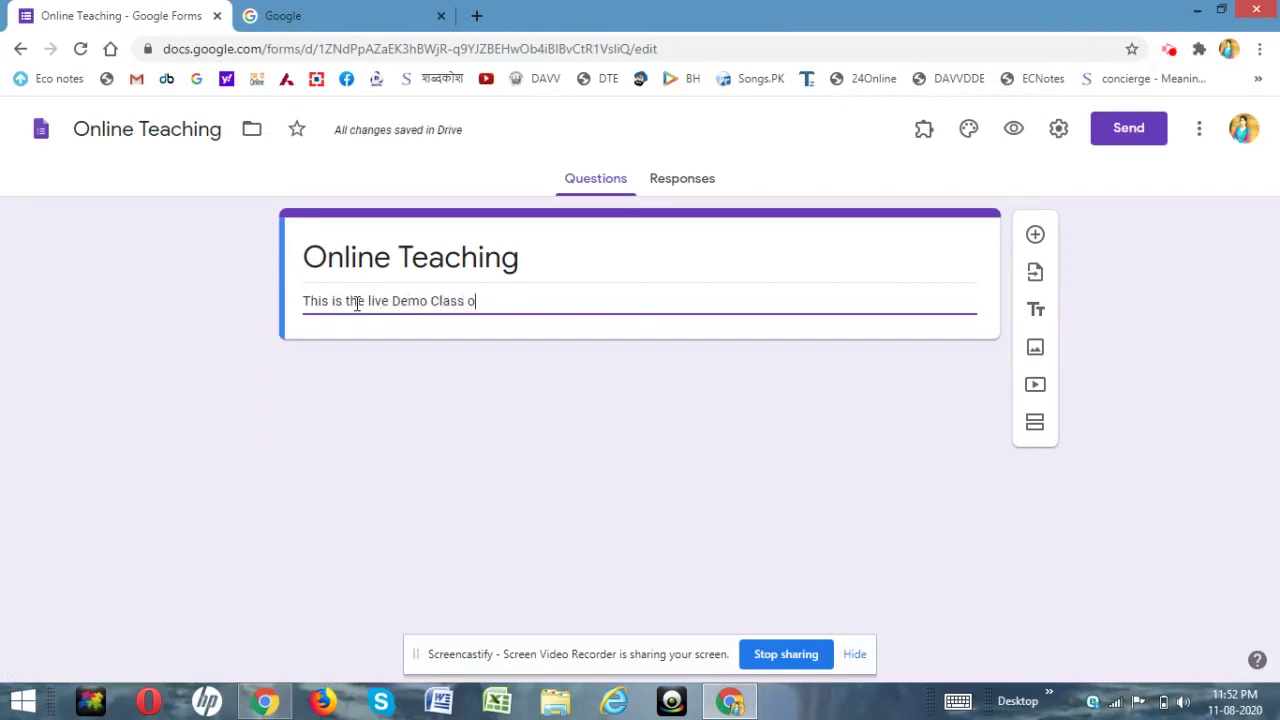
pyautogui.write('f crea')
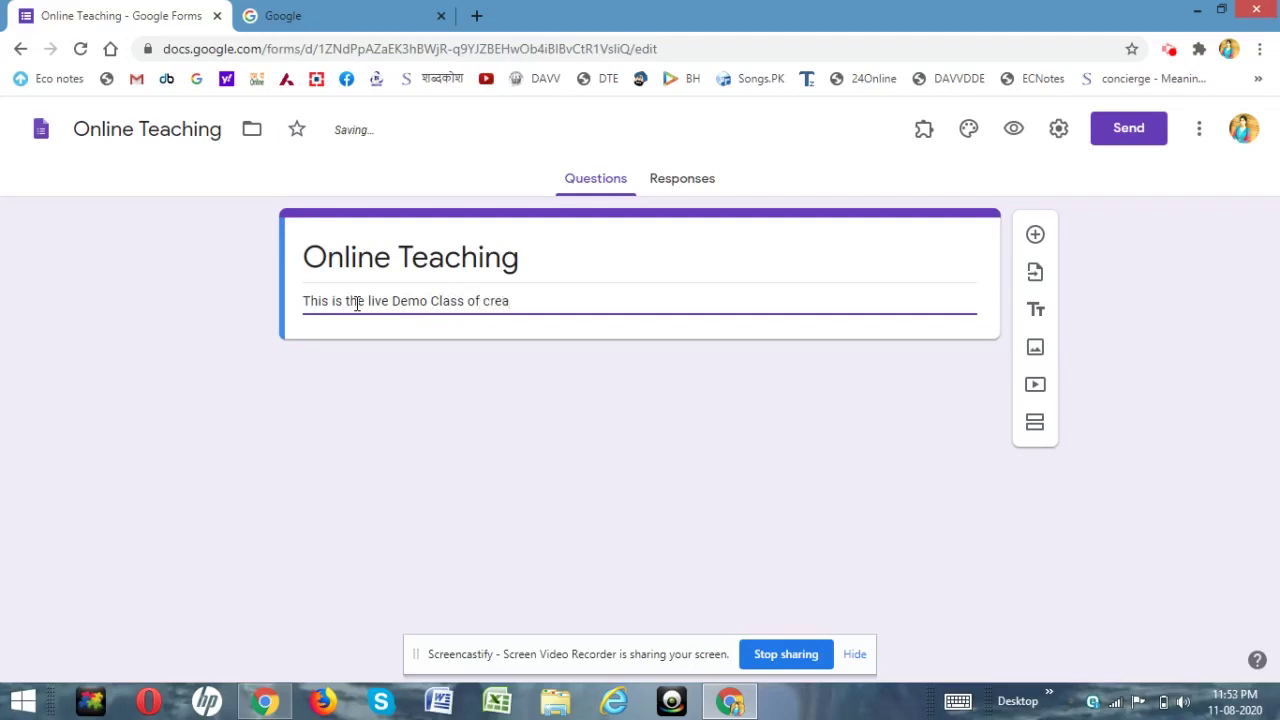
pyautogui.write('ting Google Form')
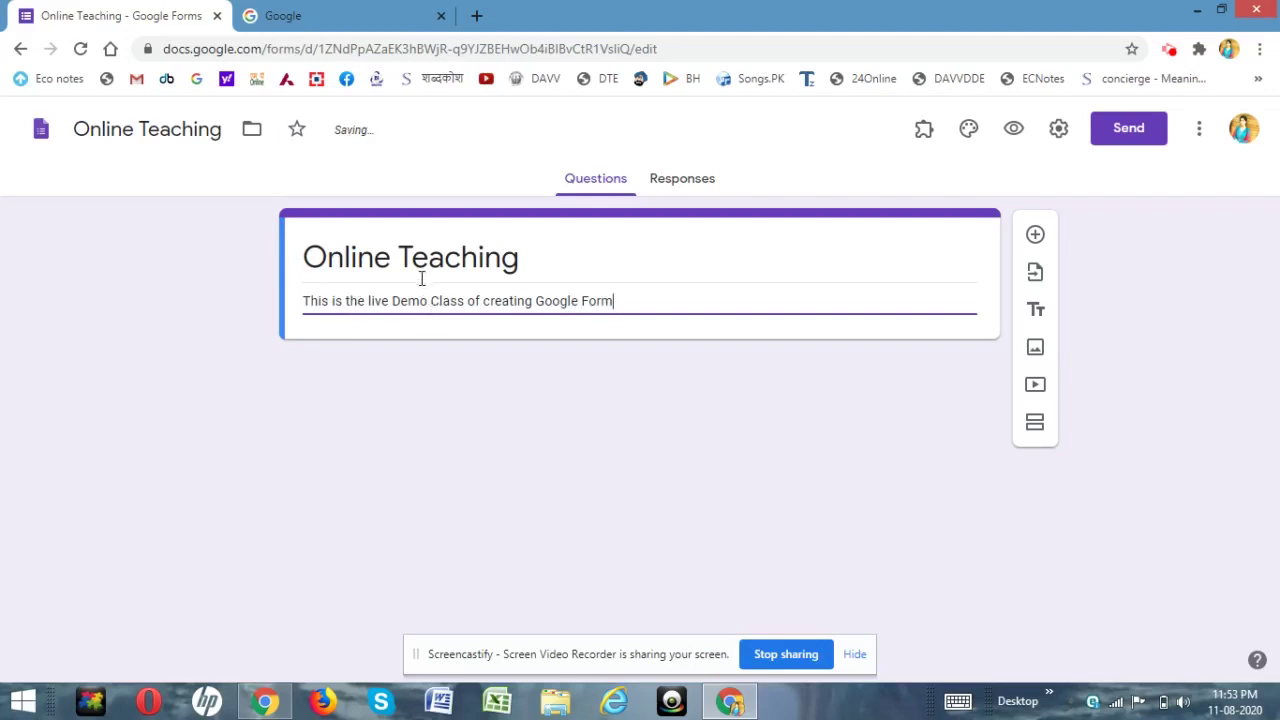
pyautogui.click(493, 262)
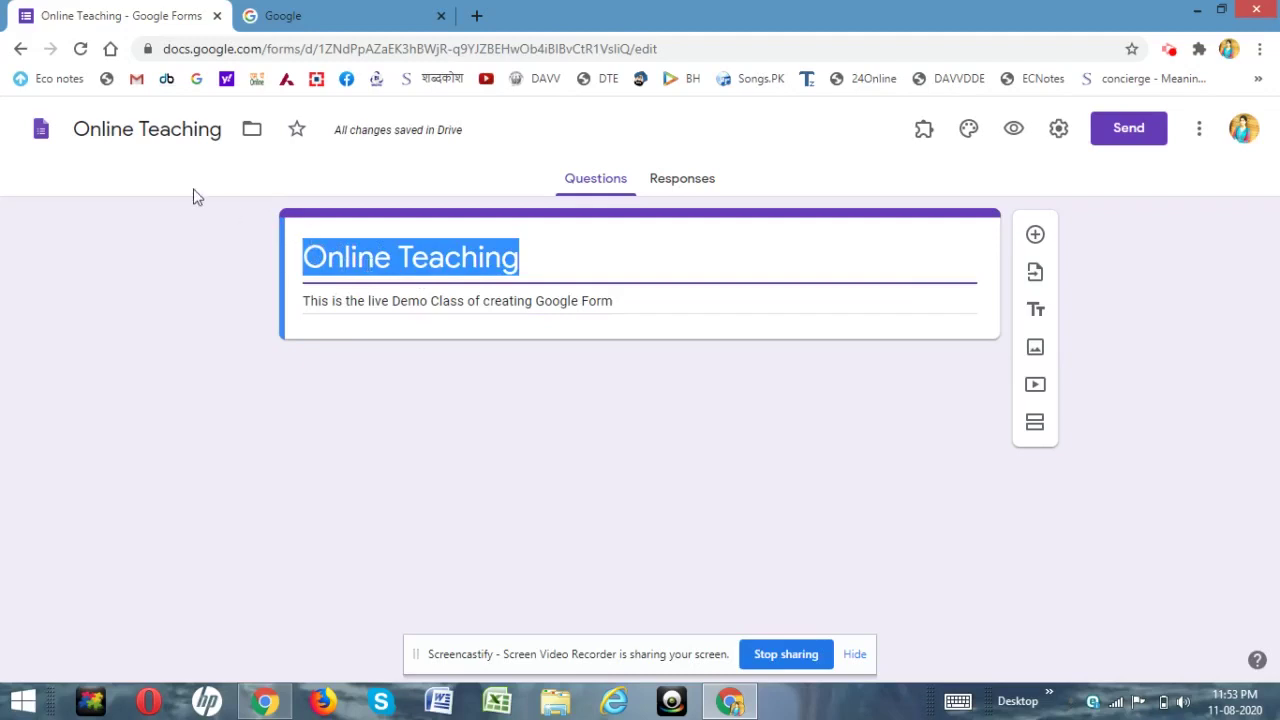
pyautogui.click(84, 128)
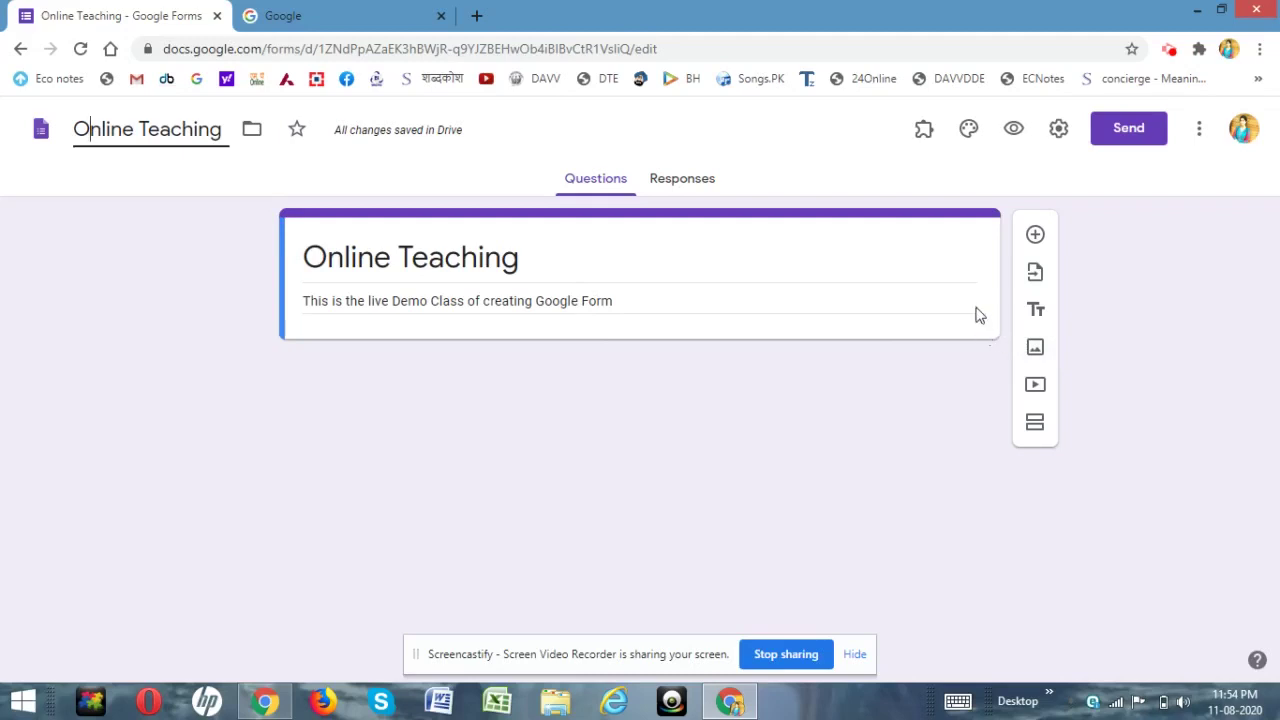
# Step: Add a first question titled "Prefix" to the form and set its answer type to Dropdown
pyautogui.click(1035, 238)
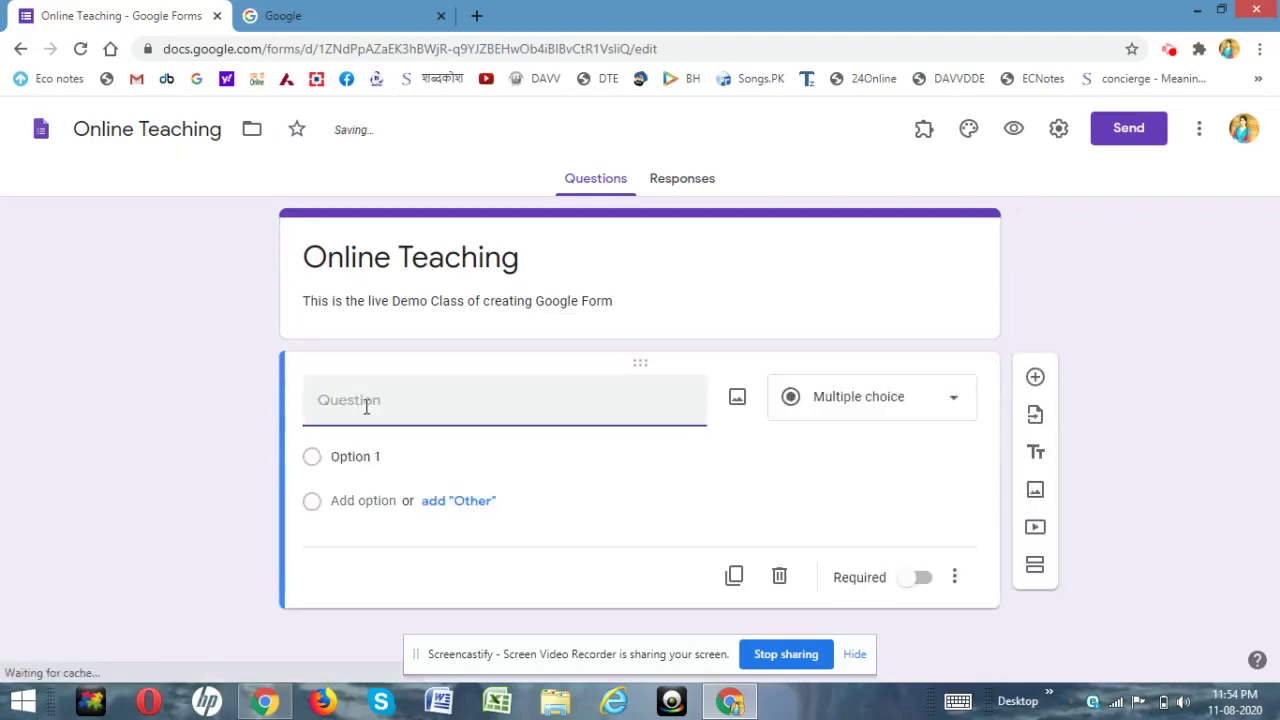
pyautogui.write('Pre')
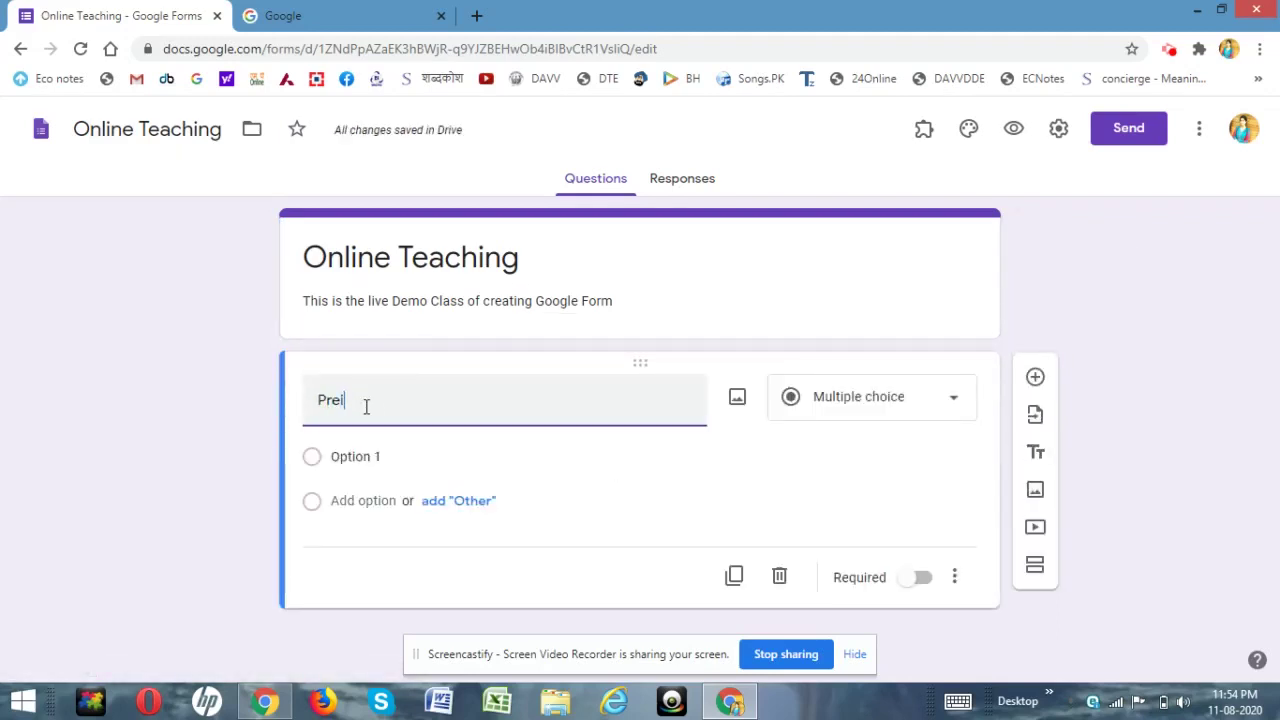
pyautogui.write('i')
pyautogui.press('BackSpace')
pyautogui.write('fix')
pyautogui.click(842, 408)
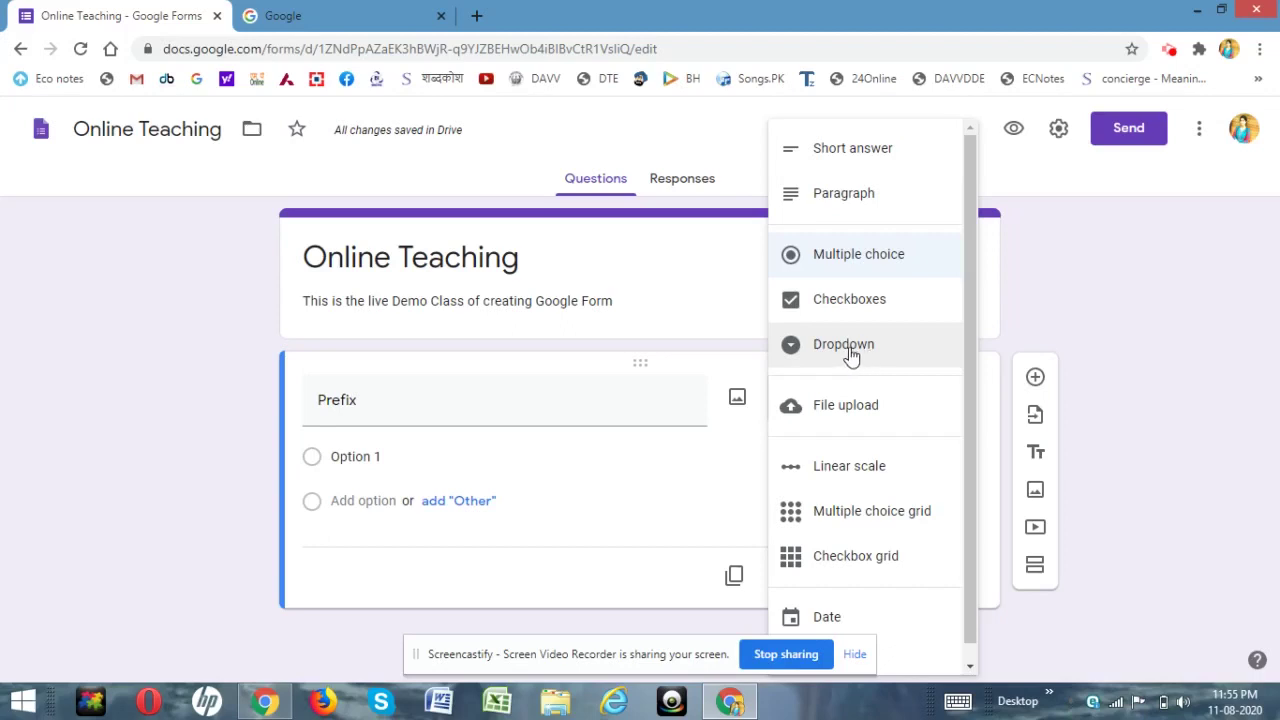
pyautogui.click(850, 357)
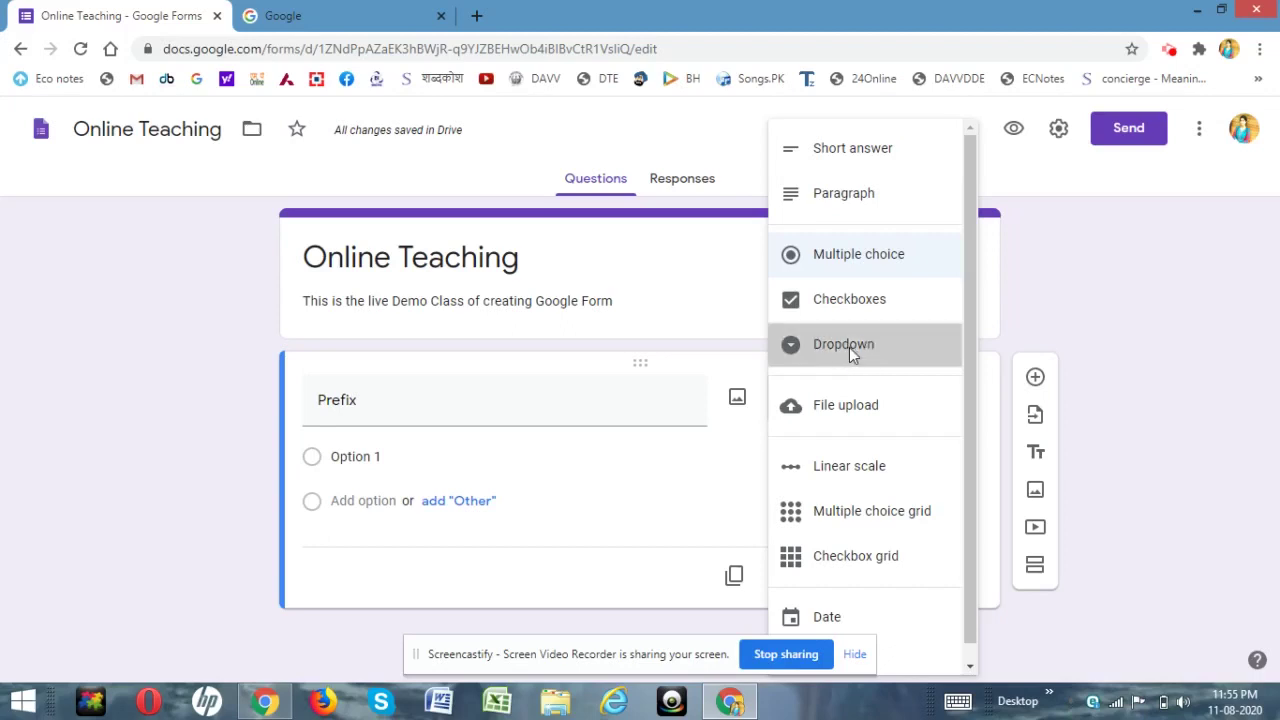
# Step: Fill the Prefix question's dropdown with the options Prof., Dr., Mr., Ms. and Mrs
pyautogui.click(397, 463)
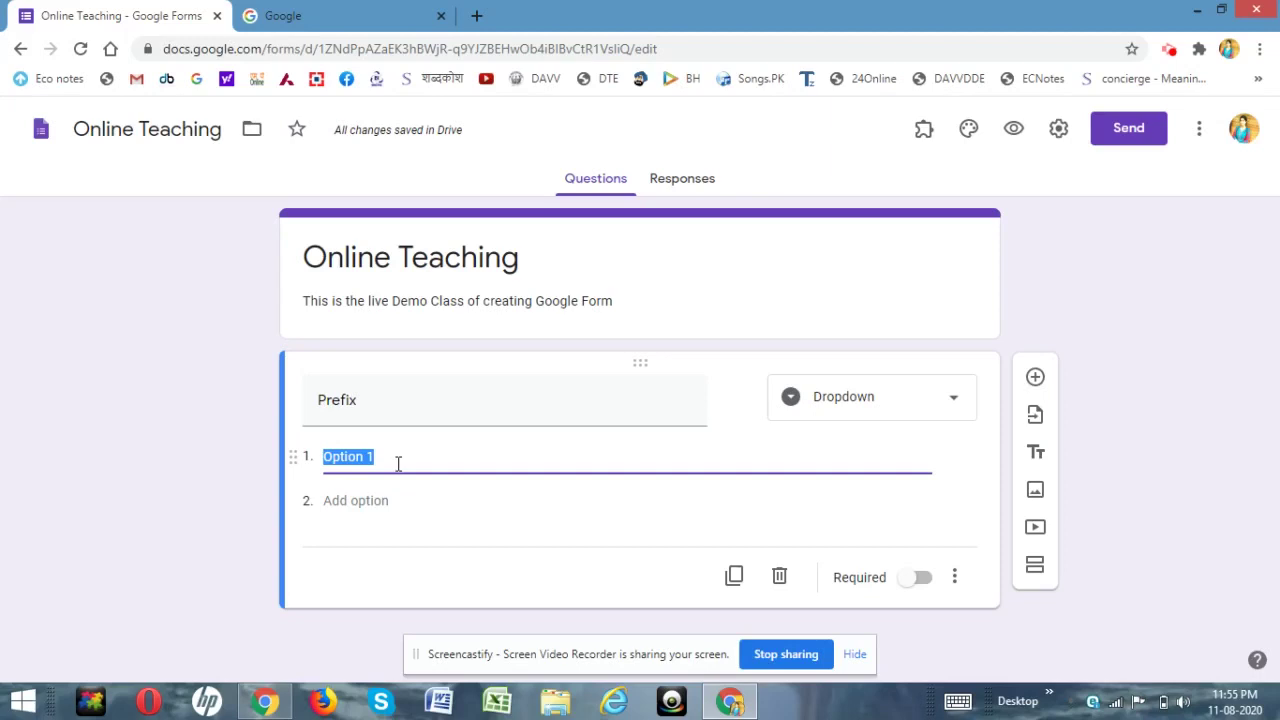
pyautogui.write('Prof.')
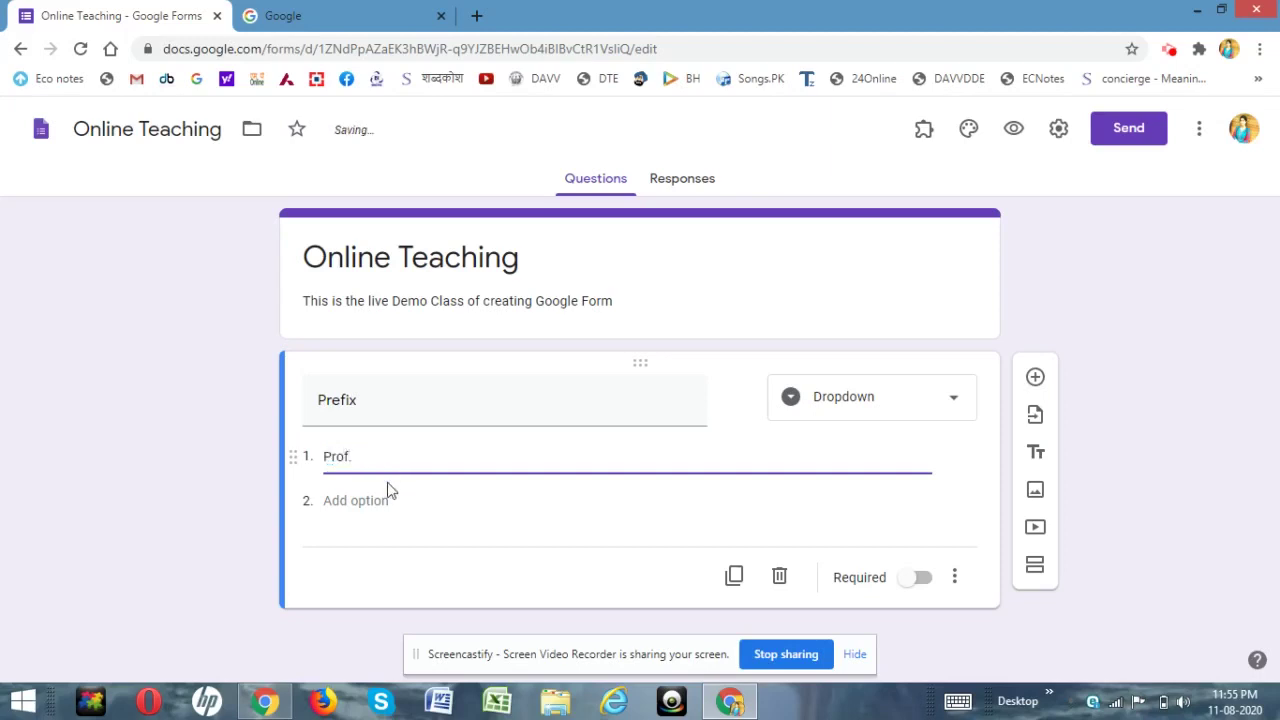
pyautogui.click(384, 501)
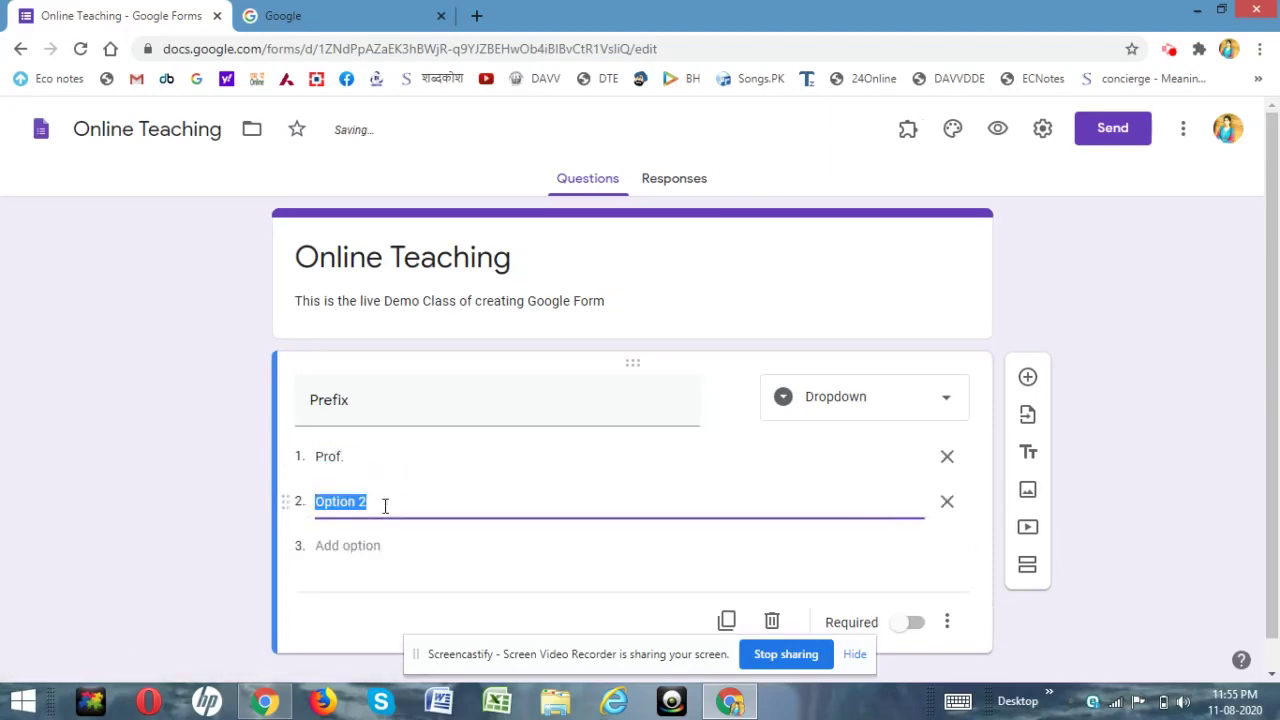
pyautogui.write('Dr.')
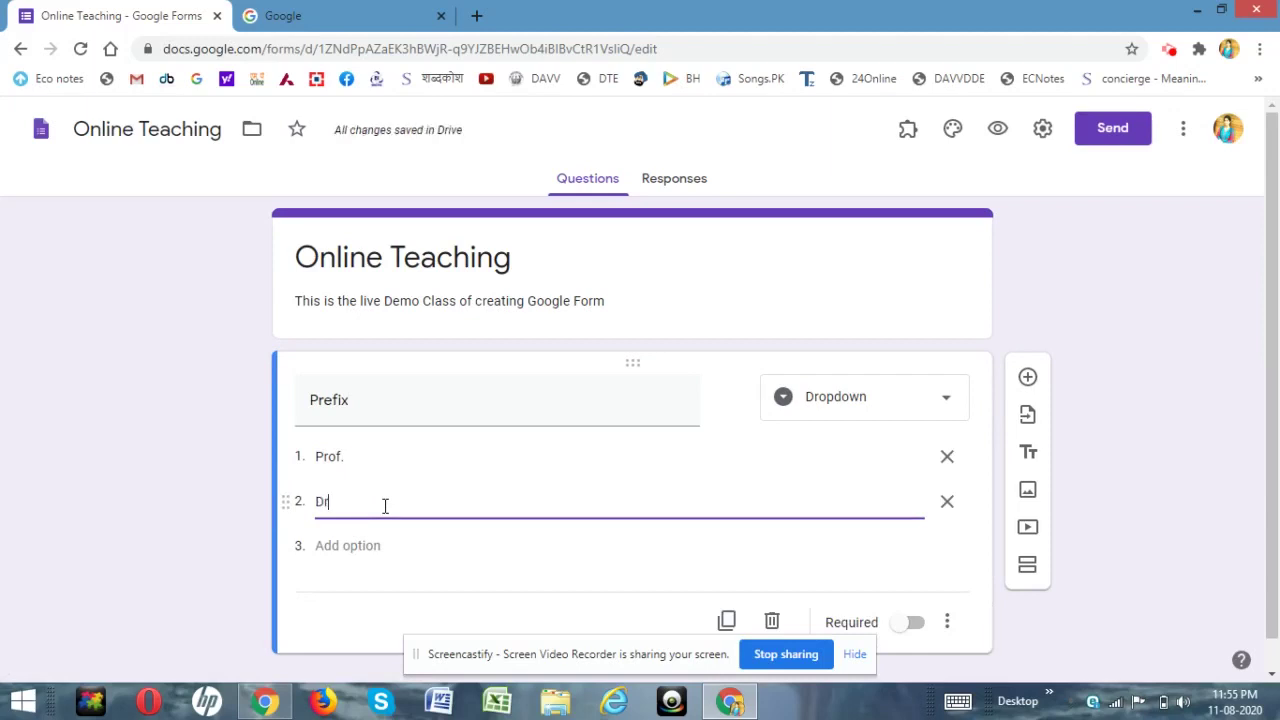
pyautogui.click(377, 546)
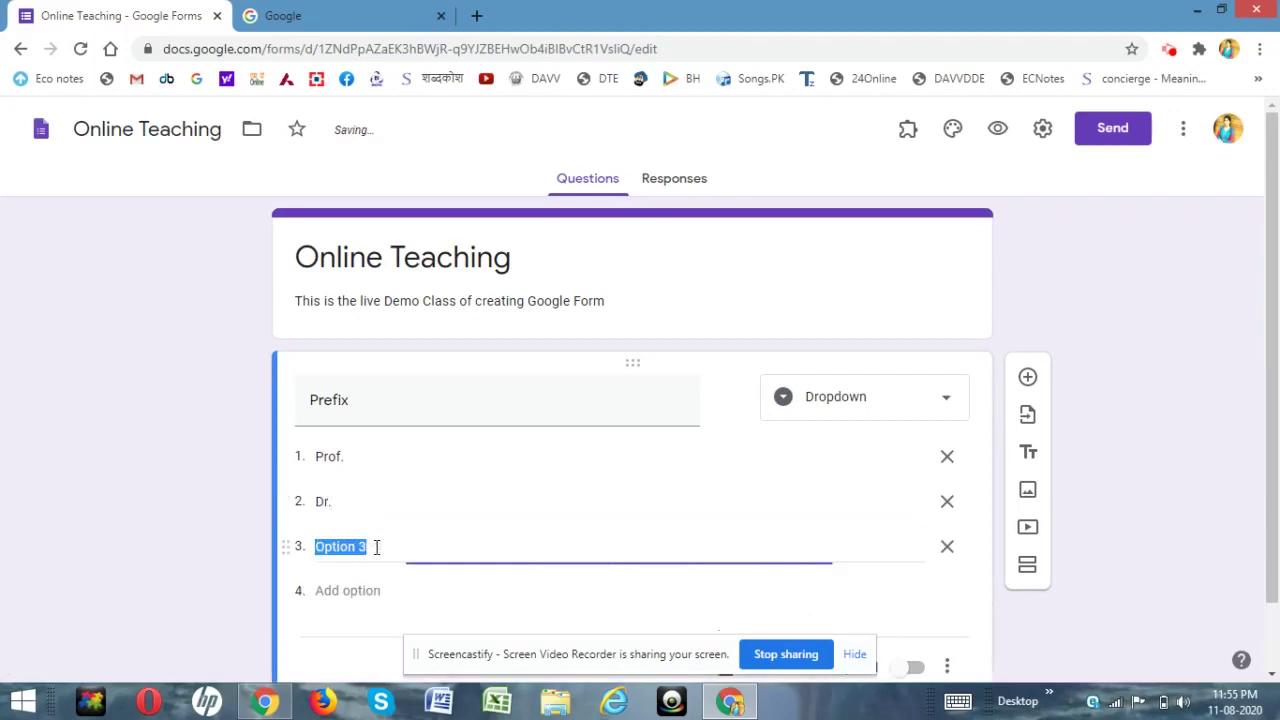
pyautogui.write('Mr.')
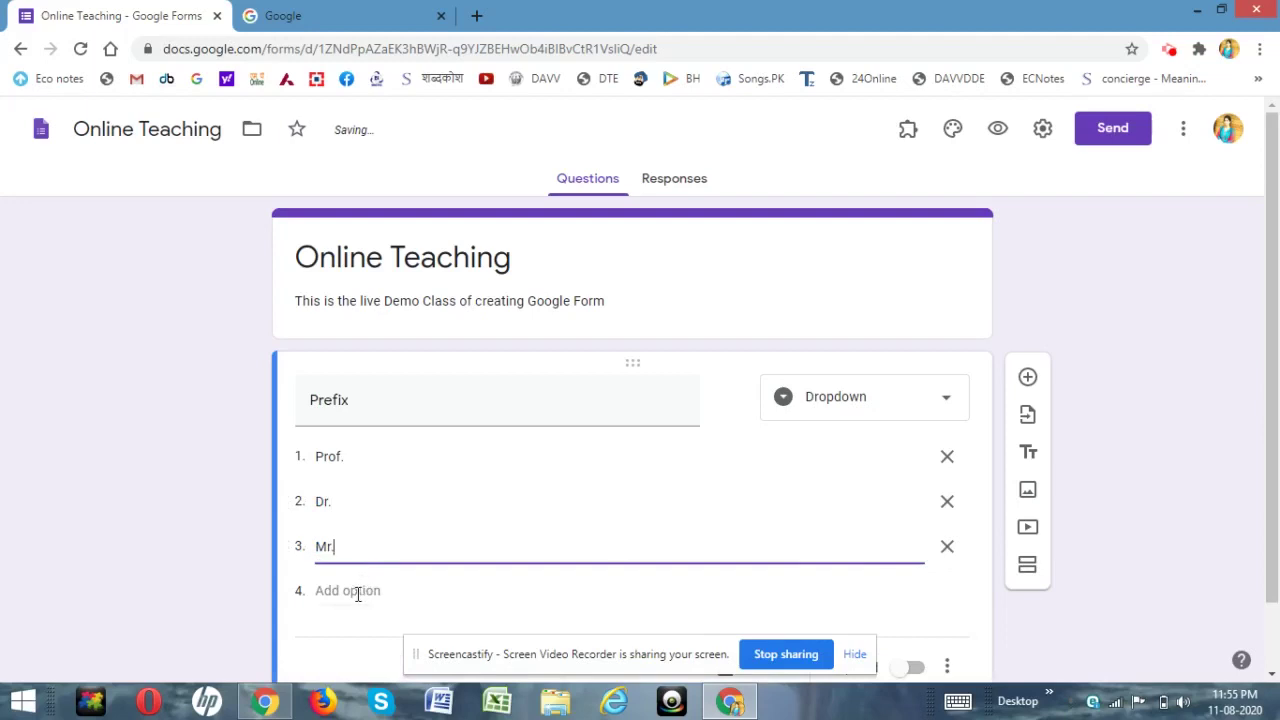
pyautogui.click(360, 591)
pyautogui.write('Ms.')
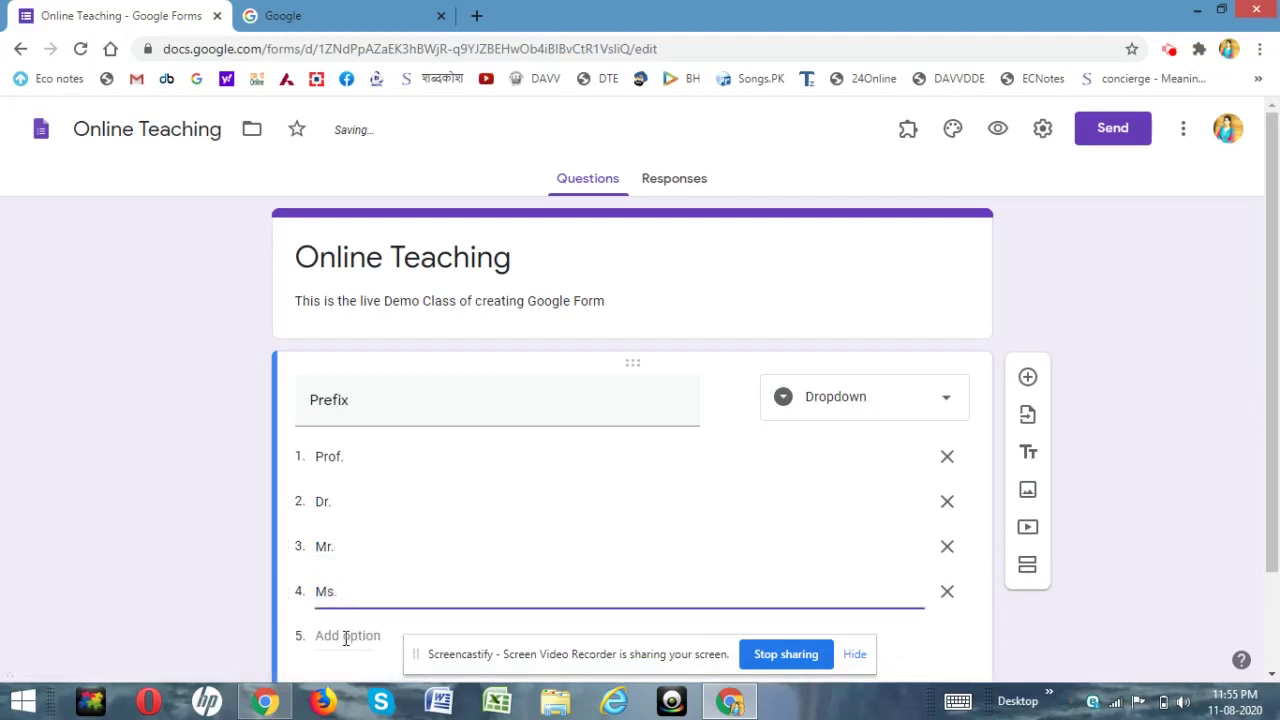
pyautogui.click(346, 637)
pyautogui.write('Mrs.')
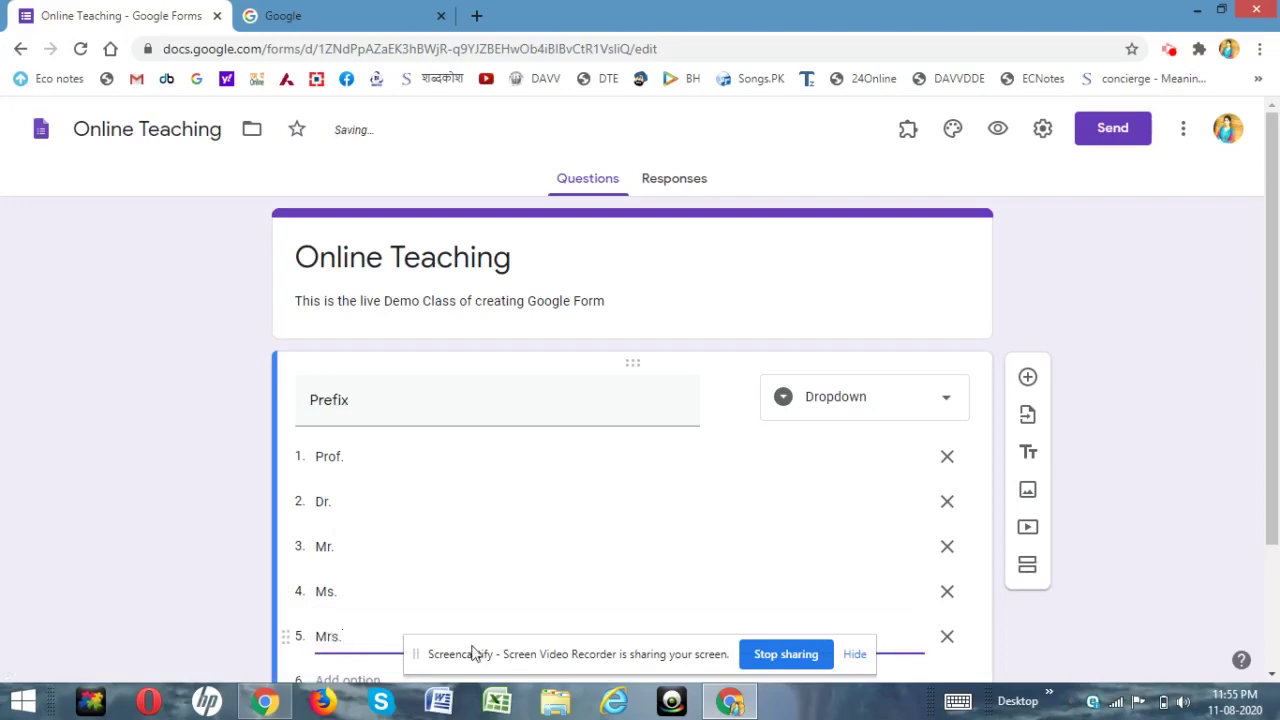
pyautogui.moveTo(645, 656); pyautogui.dragTo(1035, 710)
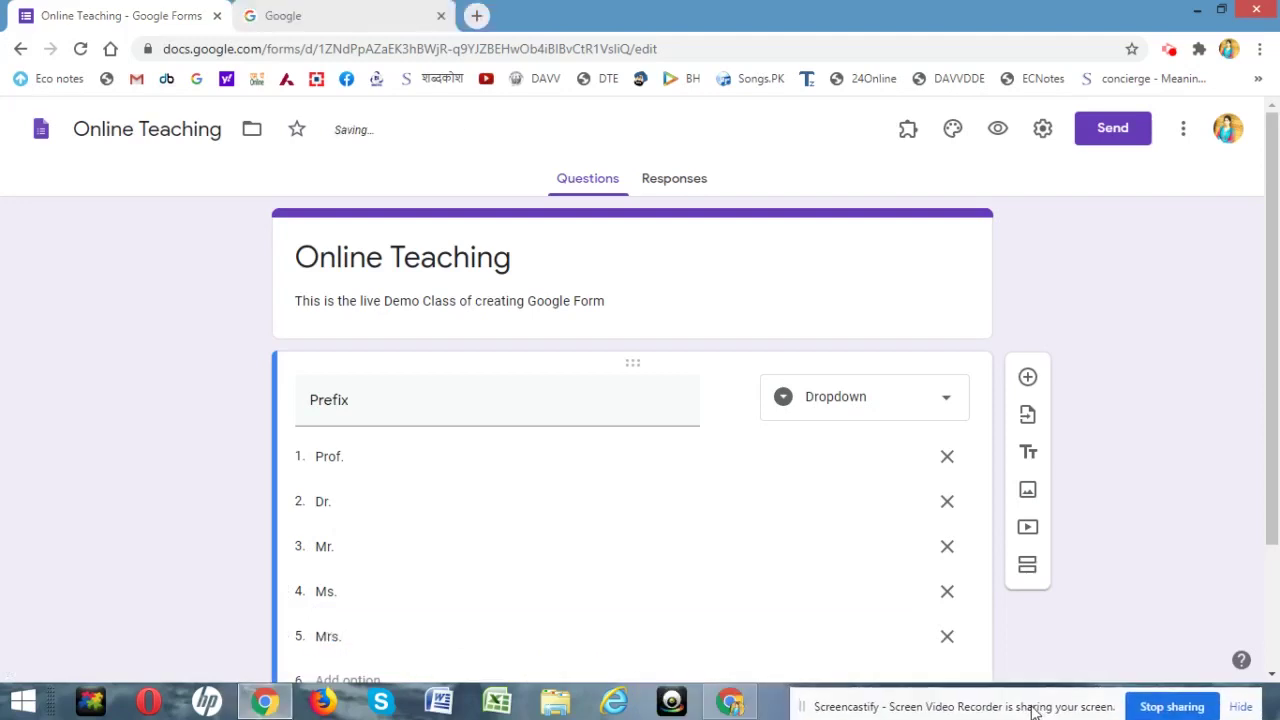
# Step: Look over the available answer types without changing the Prefix question's type, and make the question required
pyautogui.moveTo(1270, 498); pyautogui.dragTo(1276, 586)
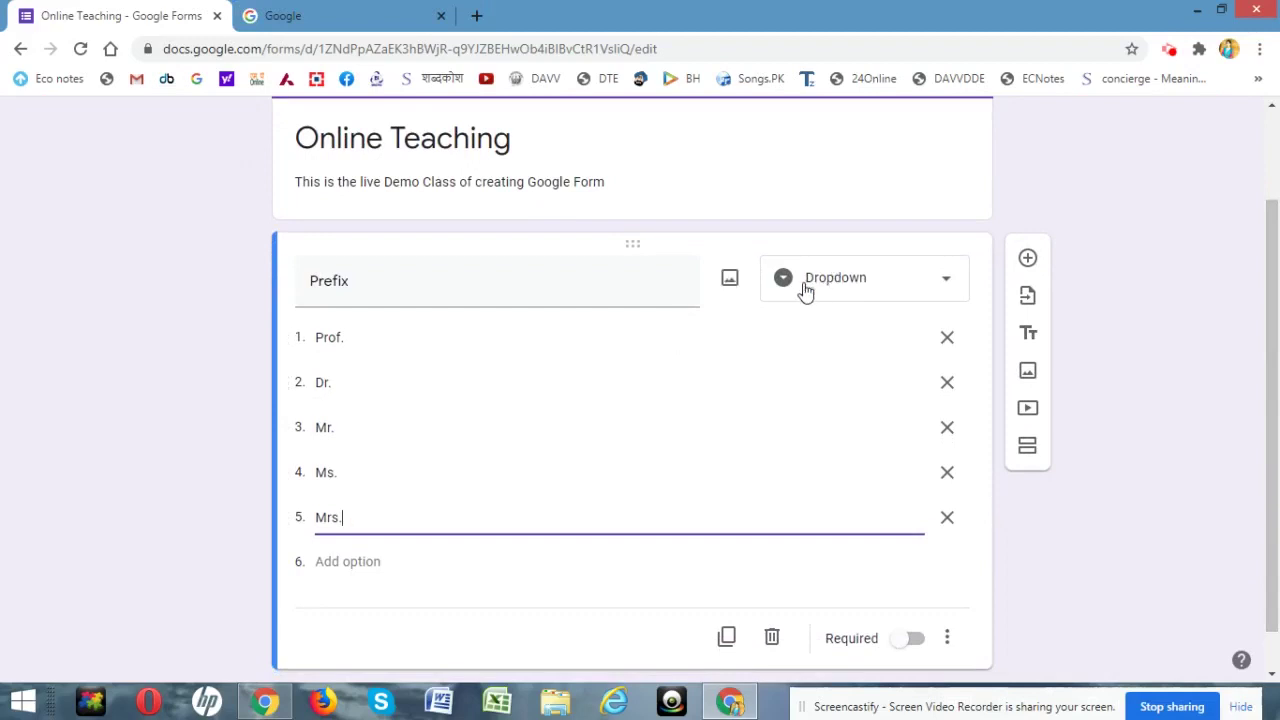
pyautogui.click(860, 294)
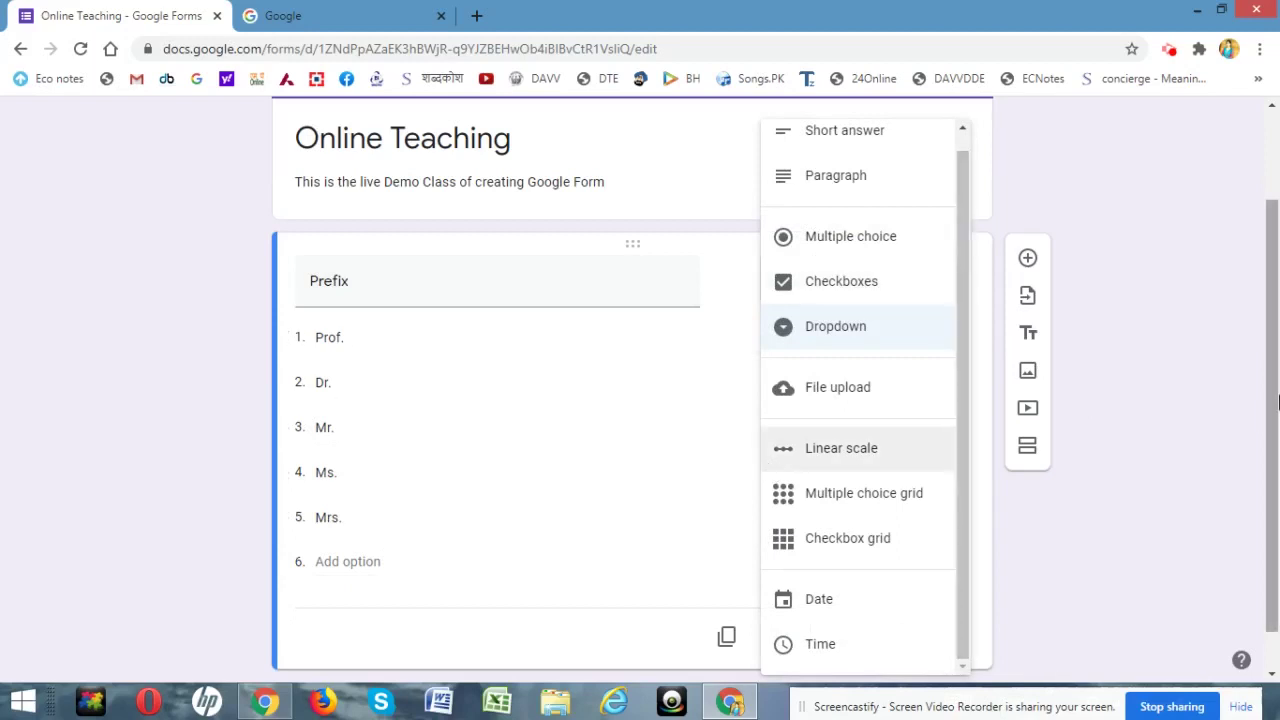
pyautogui.moveTo(1278, 403); pyautogui.dragTo(1278, 439)
pyautogui.click(1055, 475)
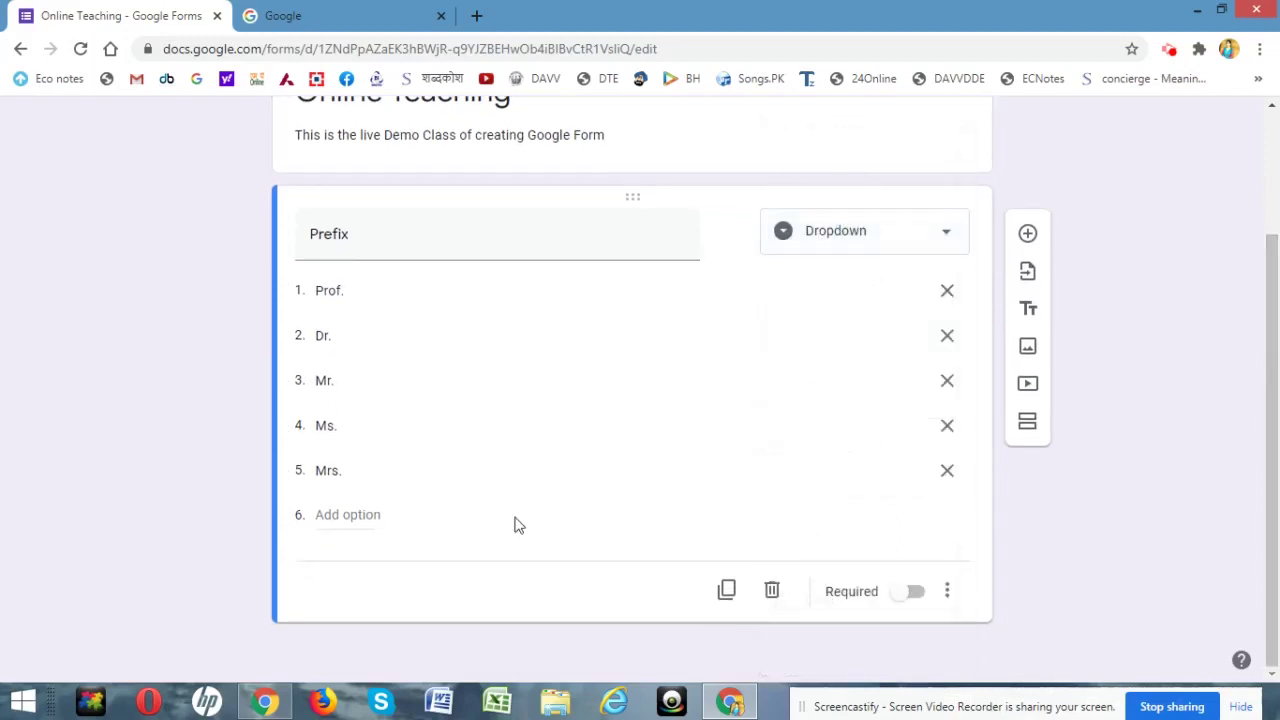
pyautogui.click(913, 593)
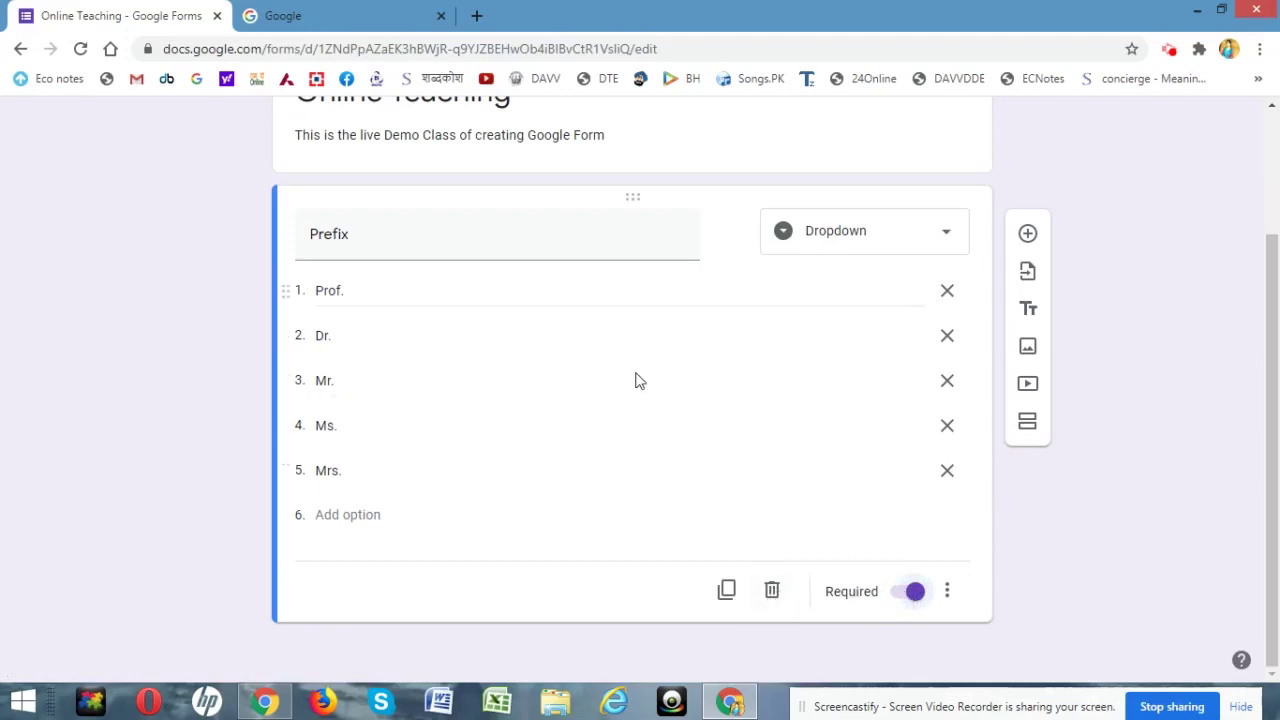
# Step: Duplicate the Prefix question and turn the copy into an optional Short answer question titled "Full name"
pyautogui.click(729, 596)
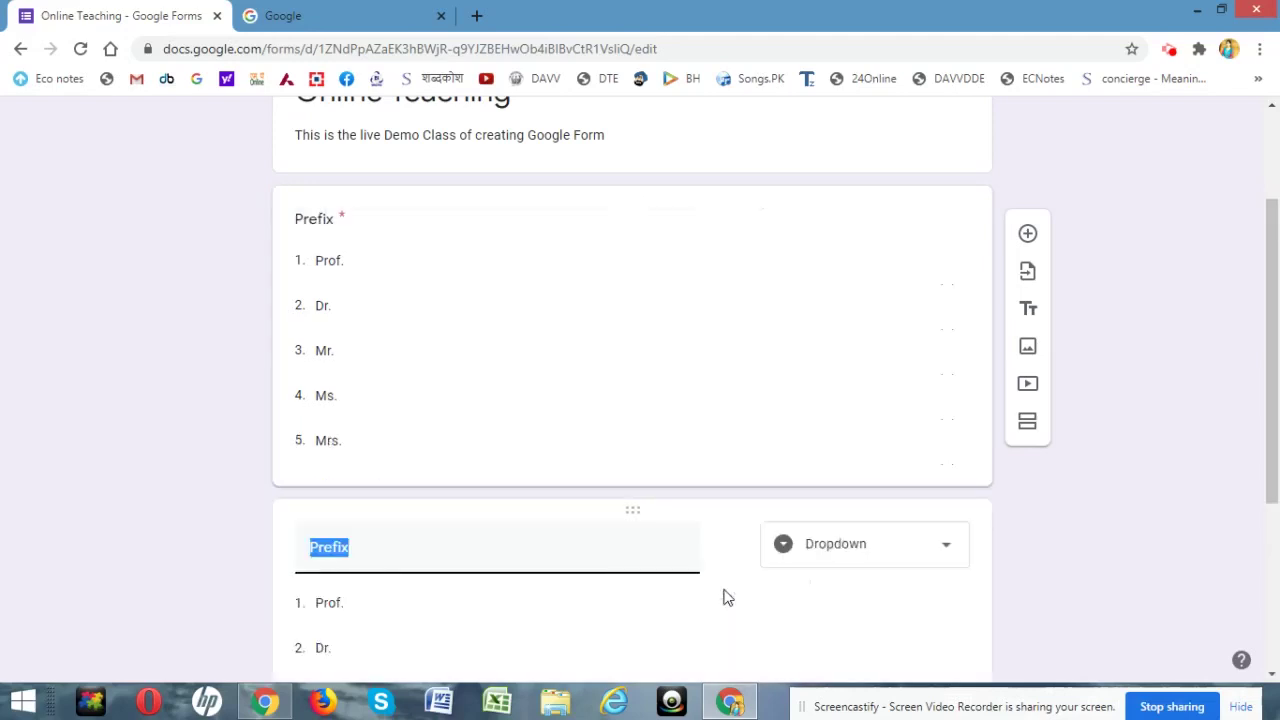
pyautogui.moveTo(1276, 436); pyautogui.dragTo(1277, 544)
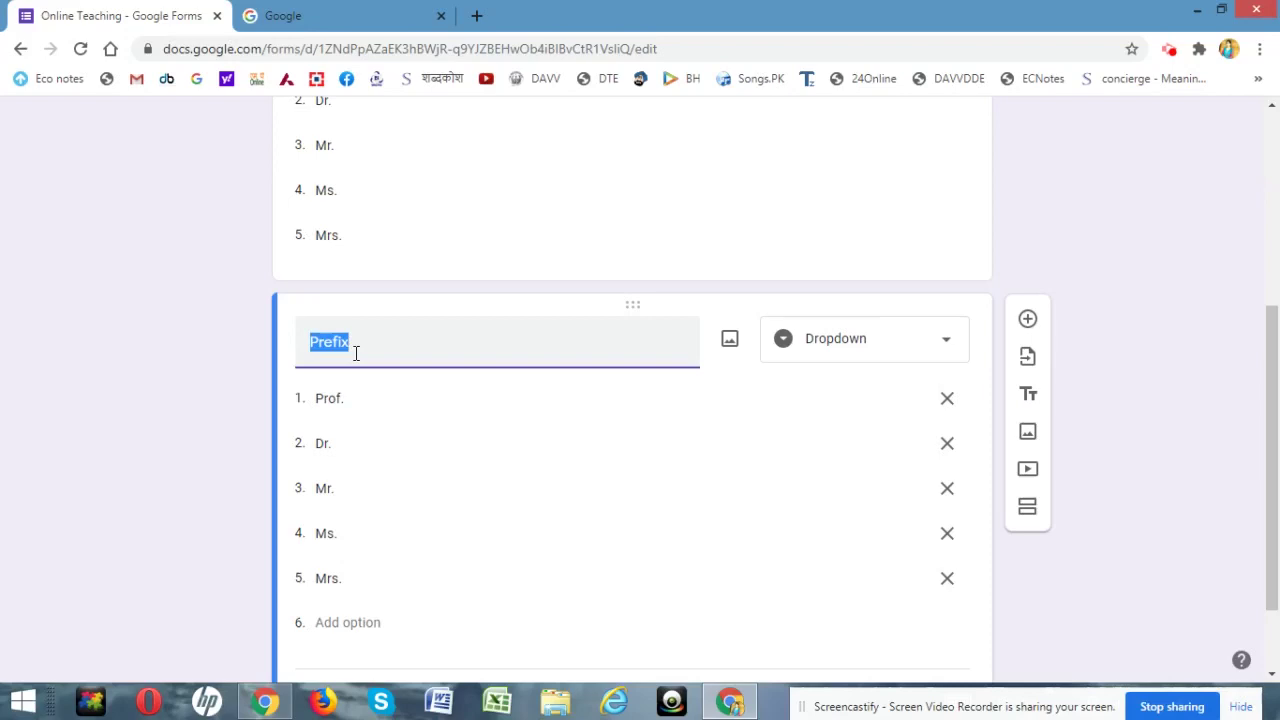
pyautogui.write('Full name')
pyautogui.click(850, 346)
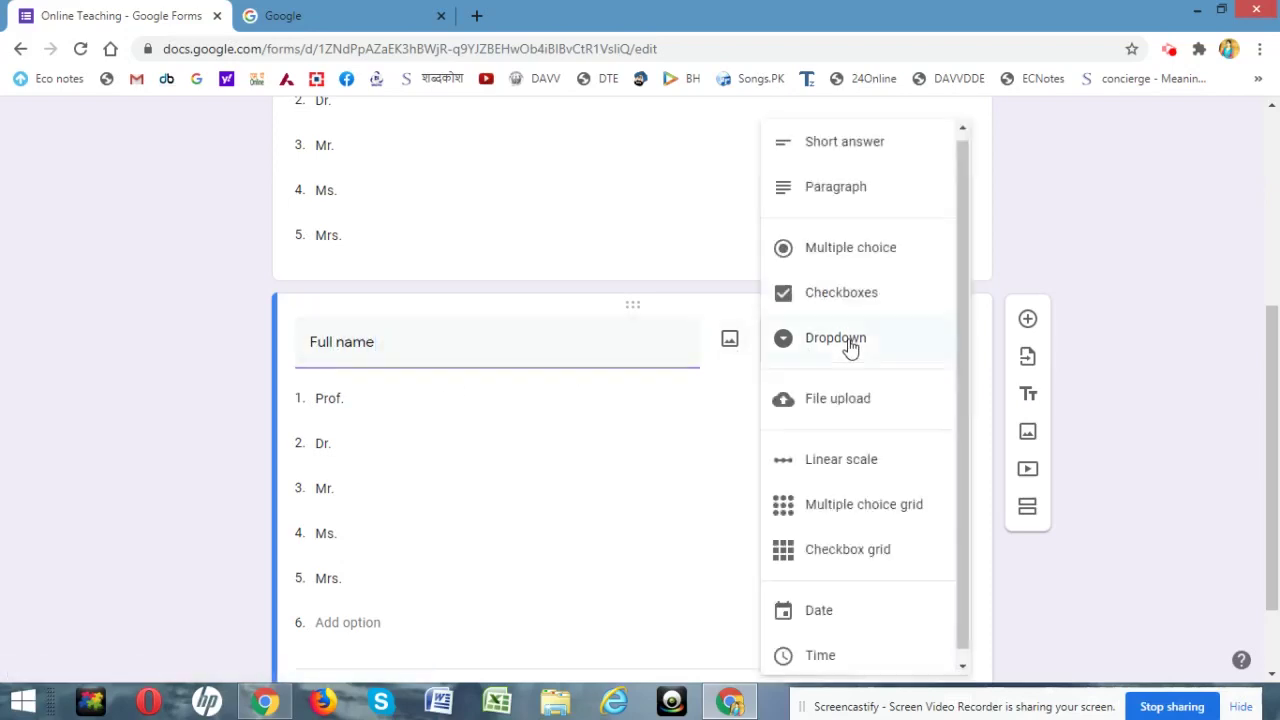
pyautogui.click(831, 152)
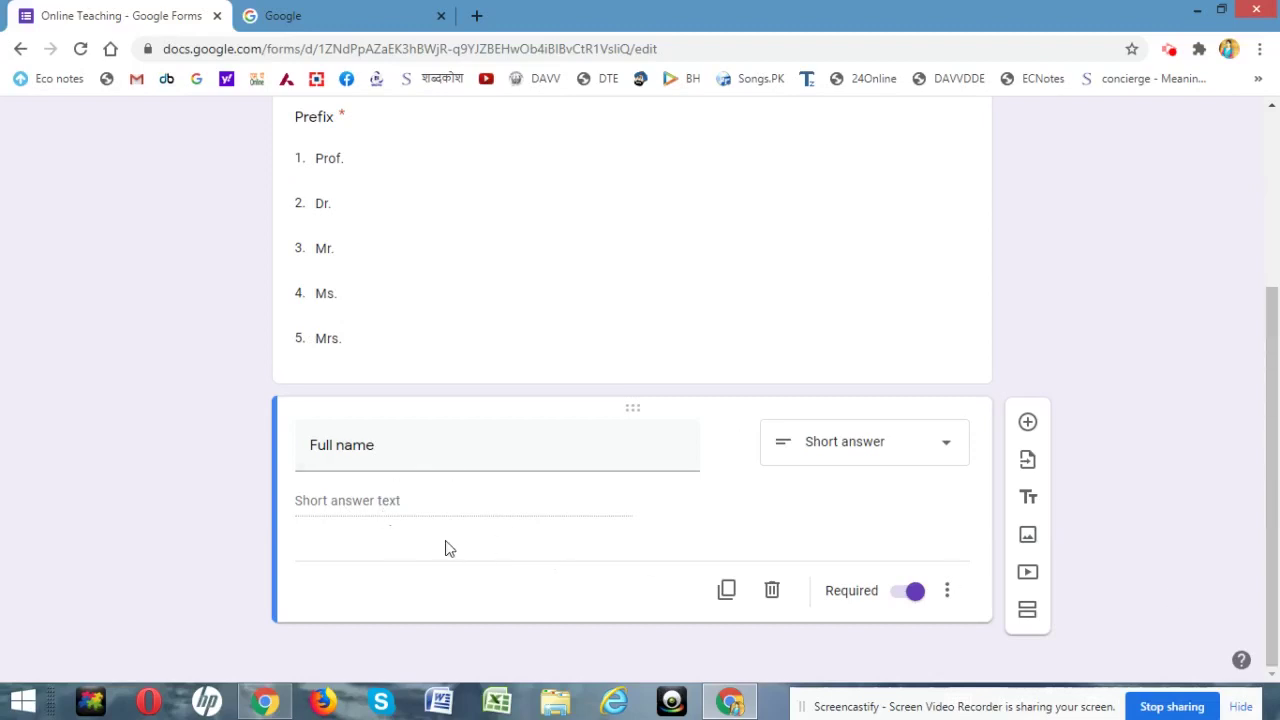
pyautogui.click(905, 592)
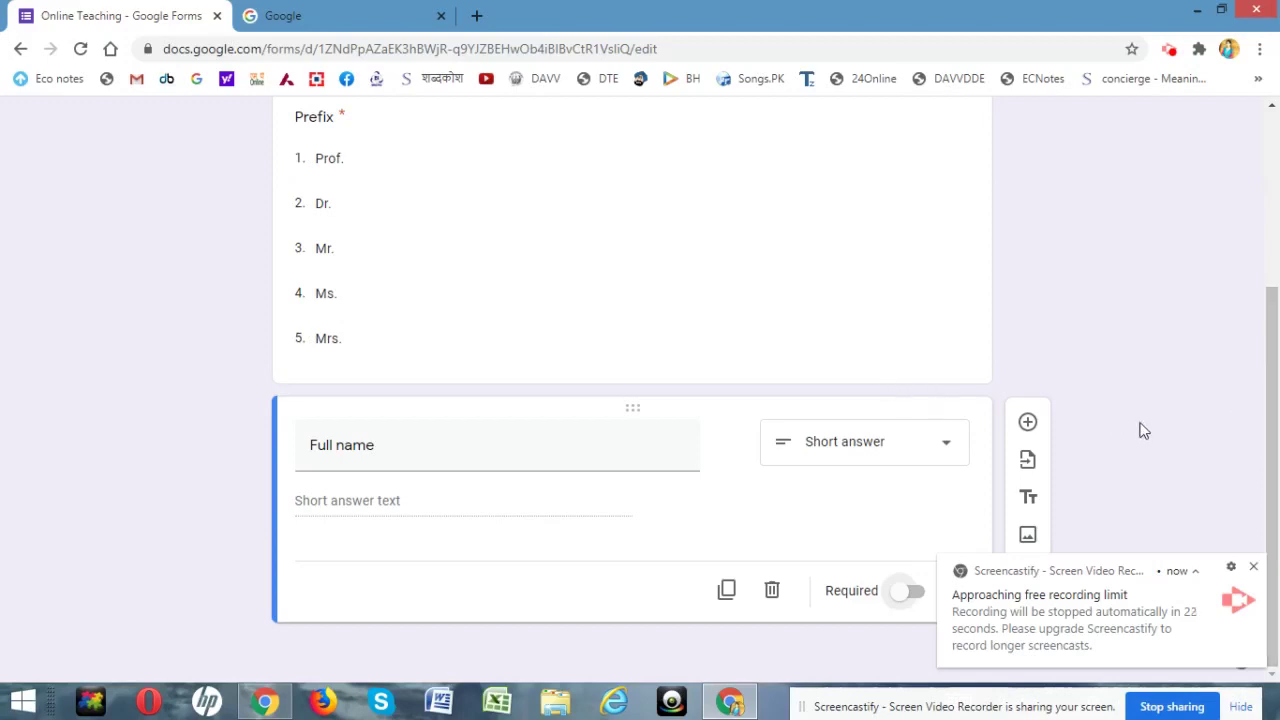
# Step: Add a short answer question titled "Contact Number" below the Full name question
pyautogui.click(1027, 423)
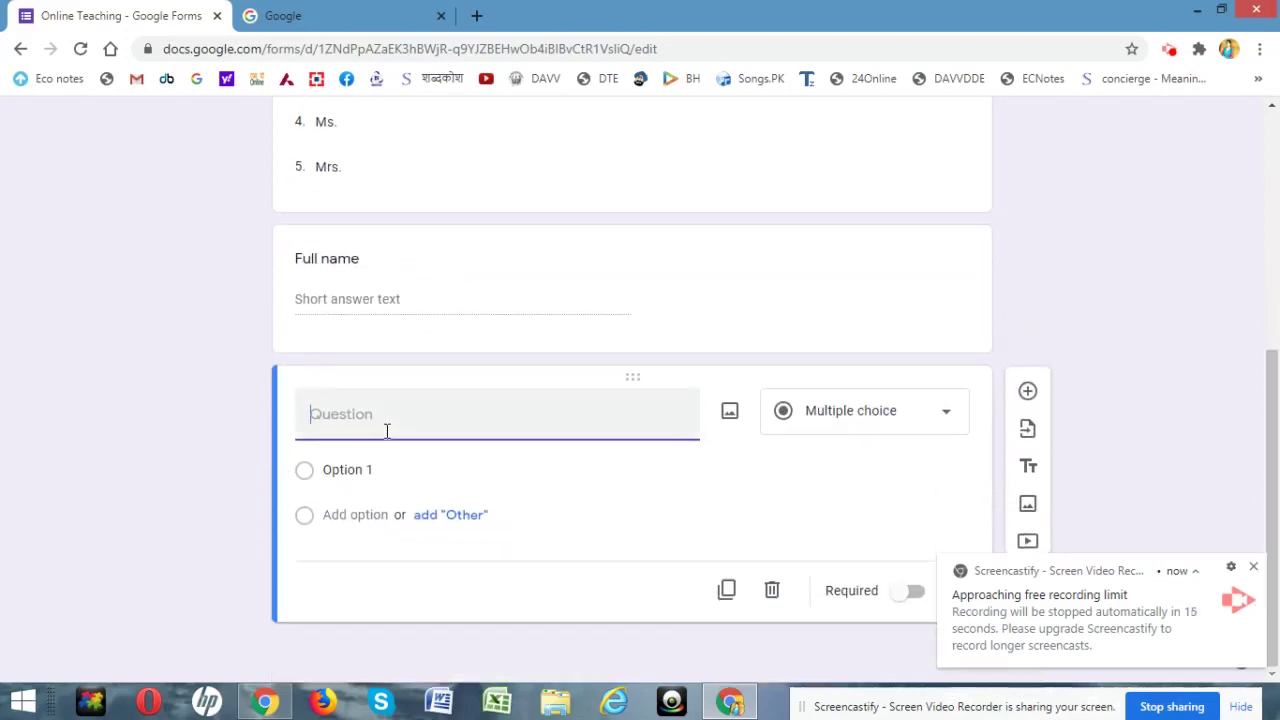
pyautogui.write('Contact Number')
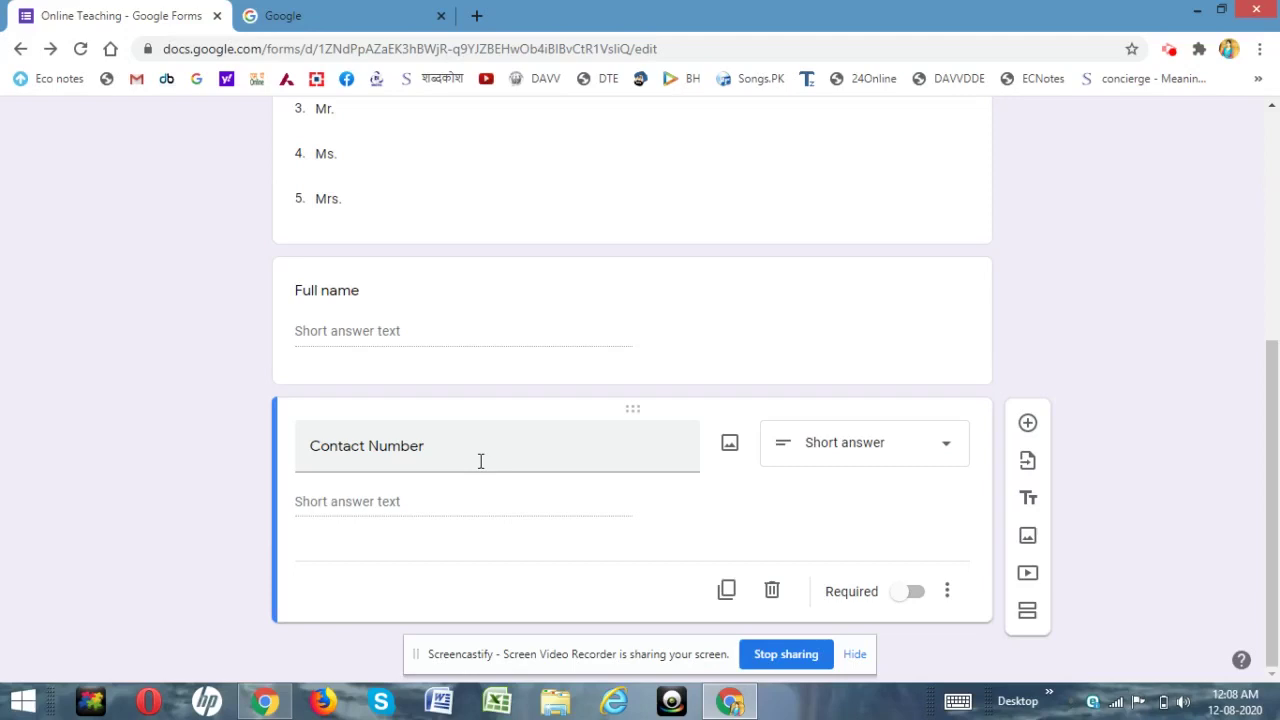
# Step: Add response validation to the Contact Number question with type Number and condition Whole number
pyautogui.click(948, 594)
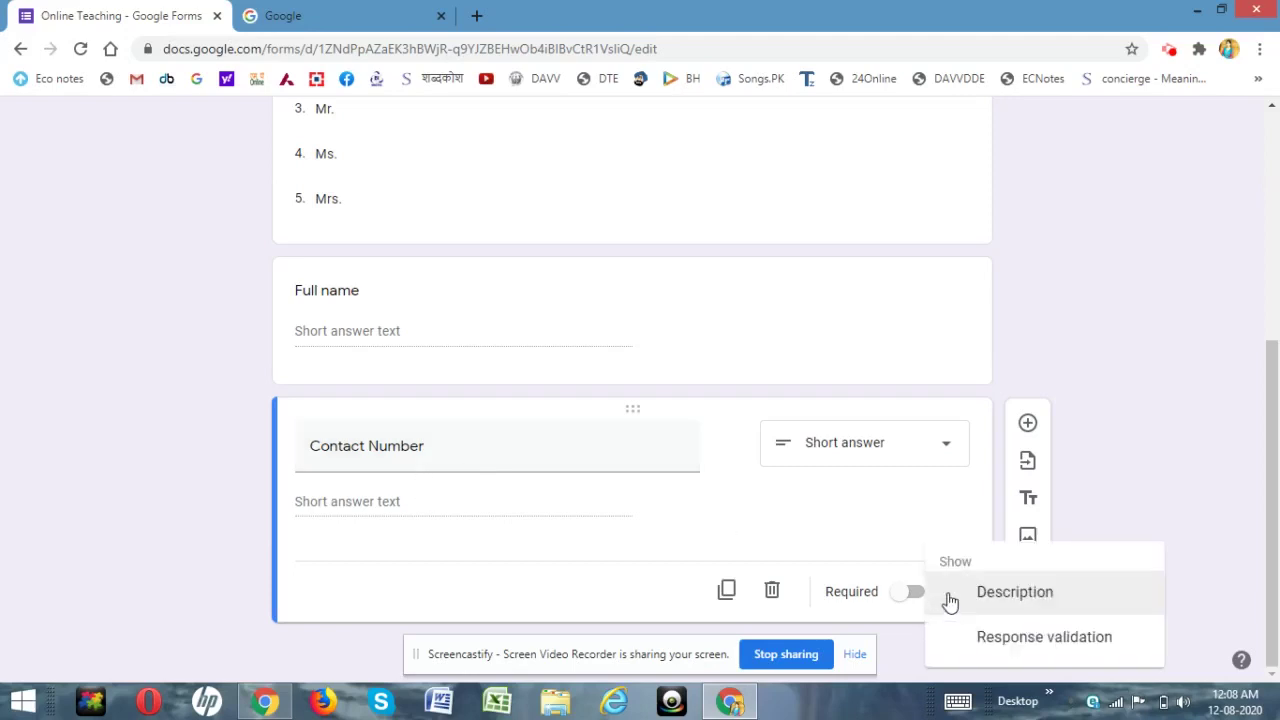
pyautogui.click(1024, 640)
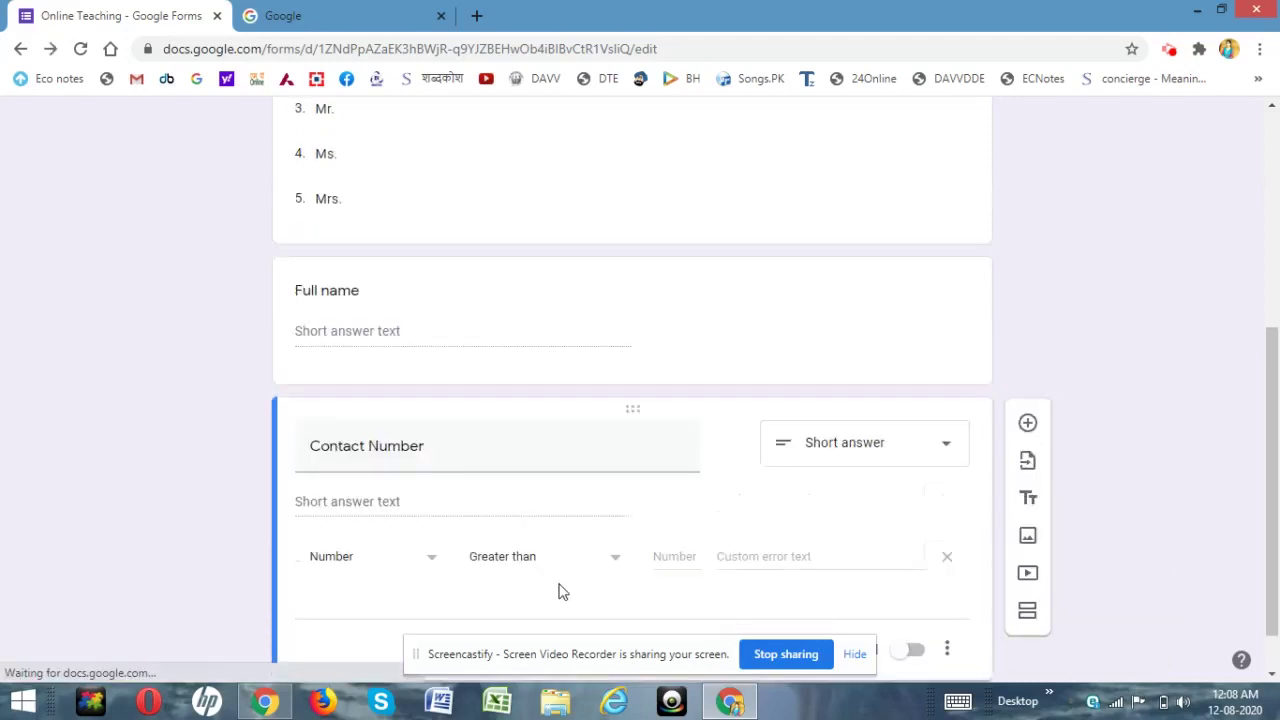
pyautogui.click(357, 567)
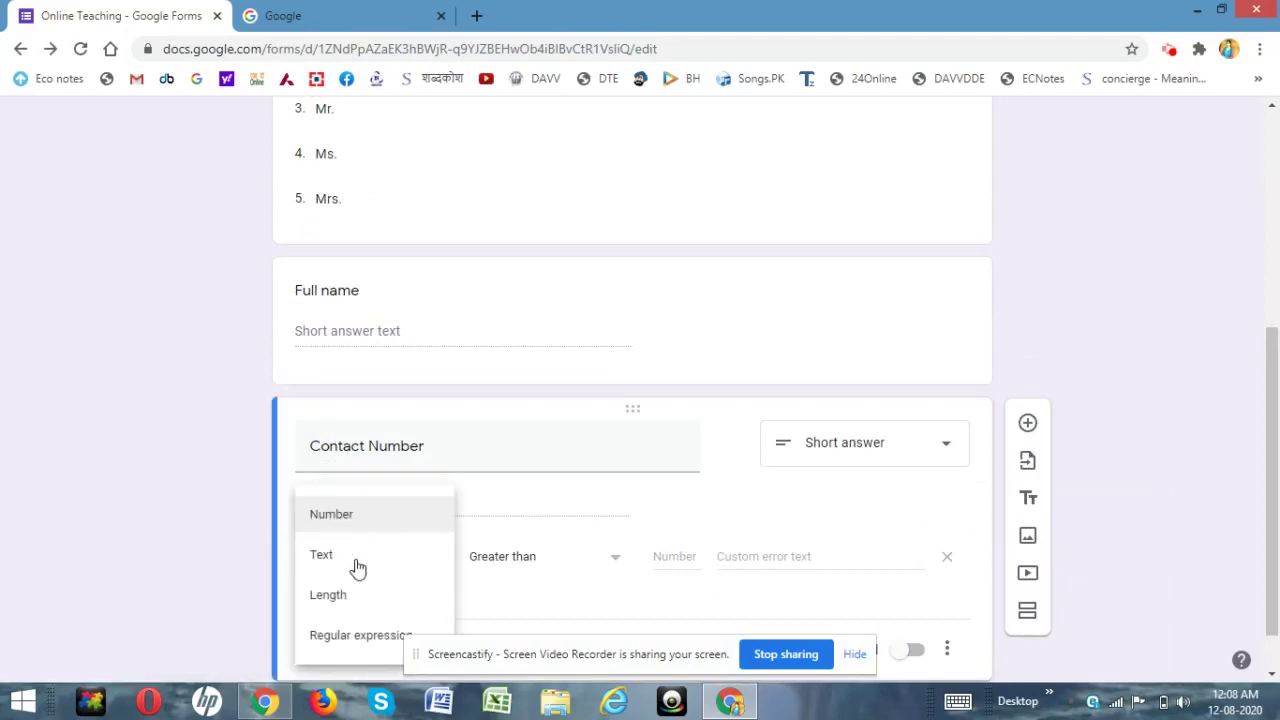
pyautogui.click(340, 522)
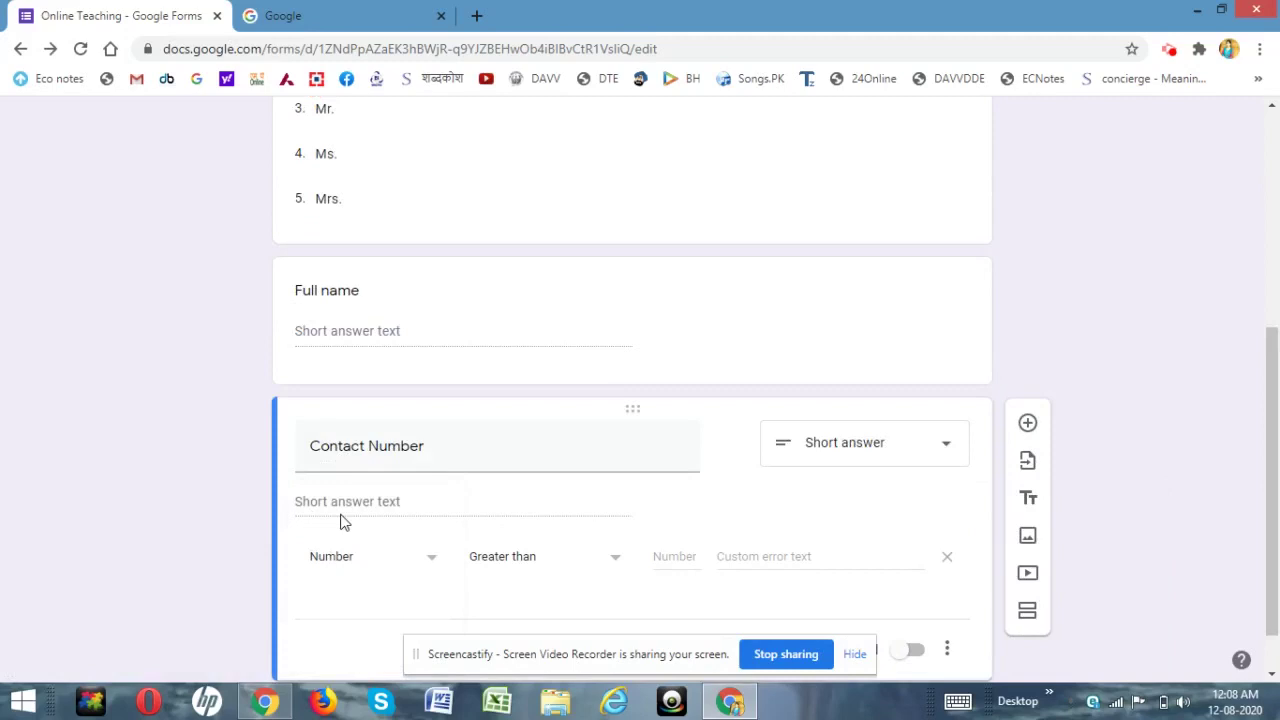
pyautogui.click(517, 560)
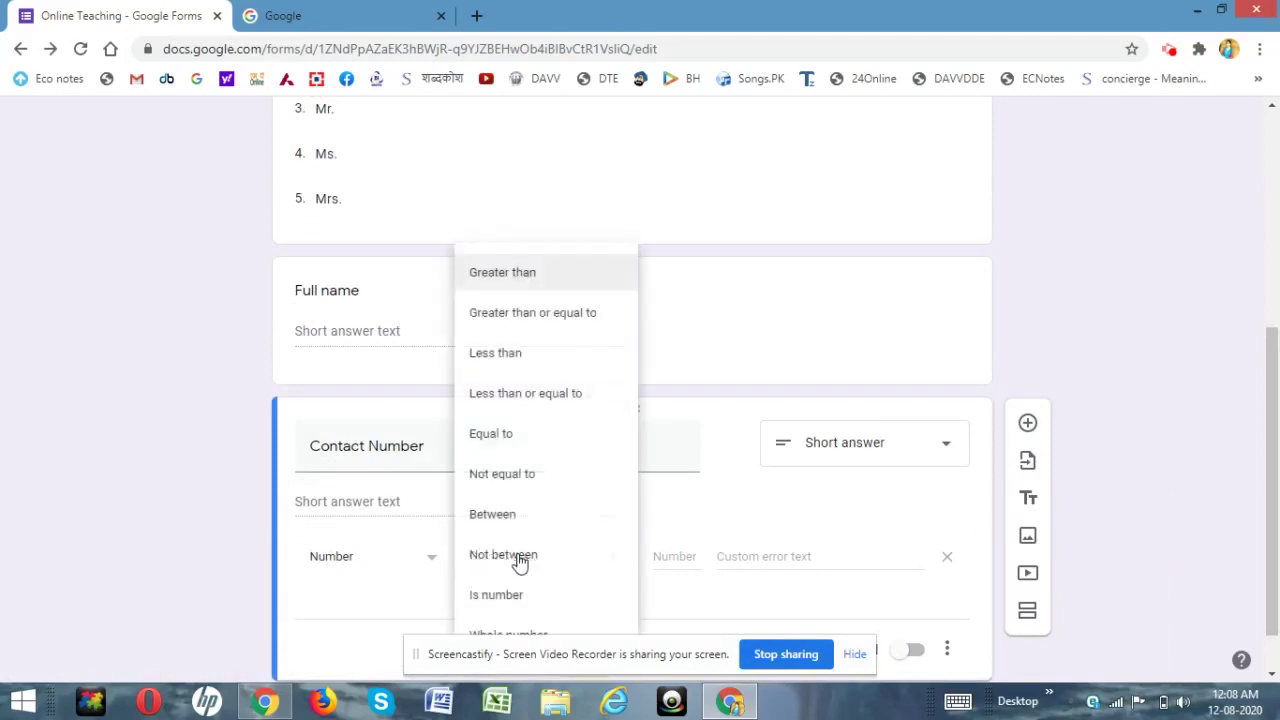
pyautogui.click(522, 632)
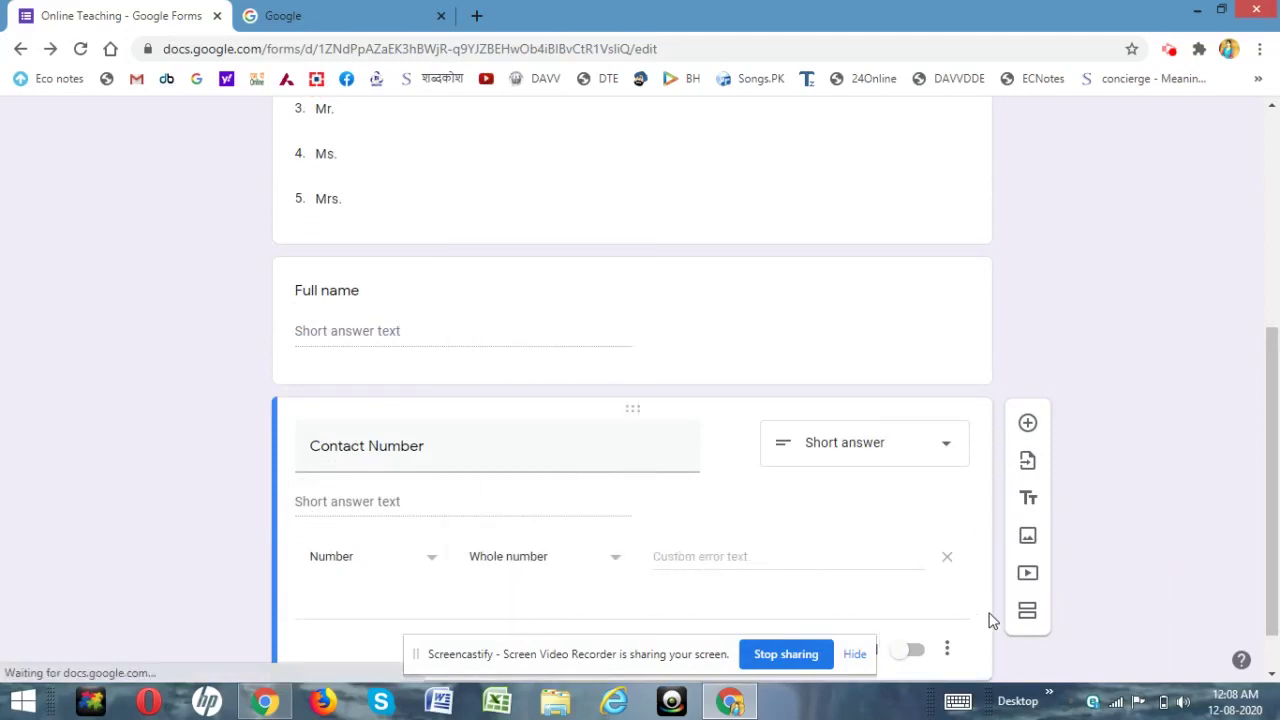
pyautogui.scroll(-1, 1277, 541)
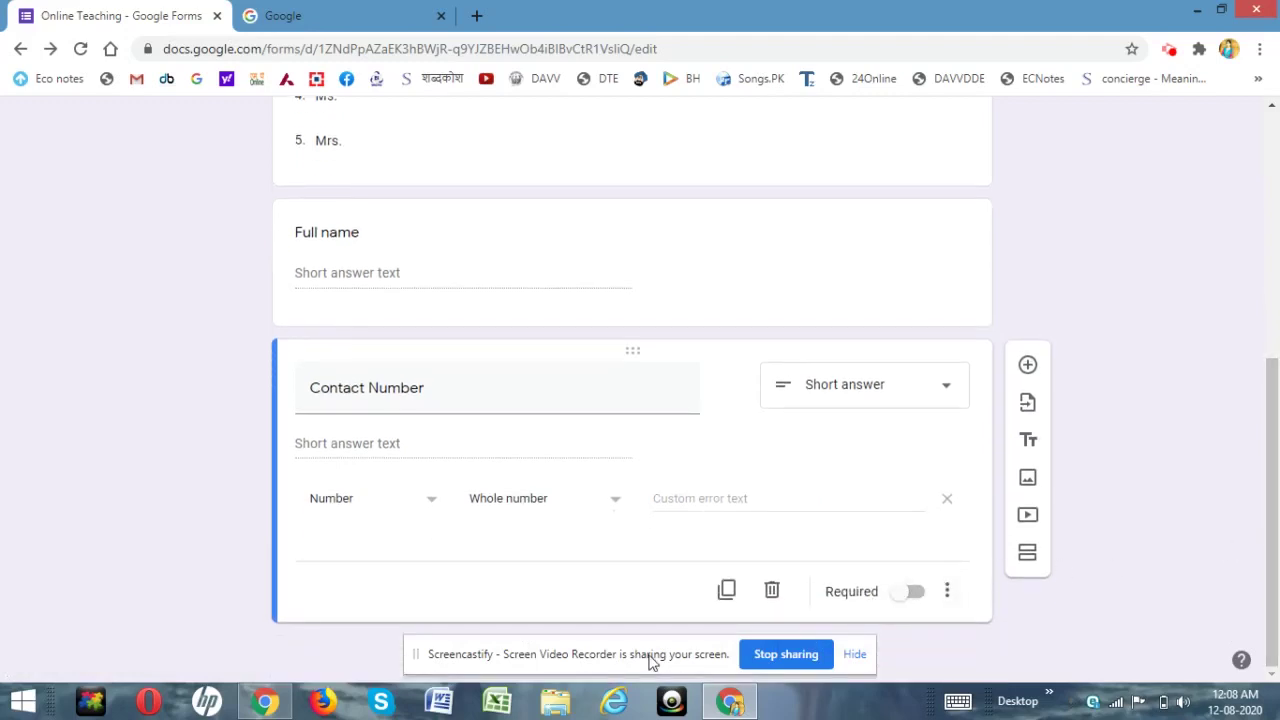
# Step: Add a question titled "Occupation" below the Contact Number question and set its type to Multiple choice
pyautogui.moveTo(651, 660); pyautogui.dragTo(1022, 712)
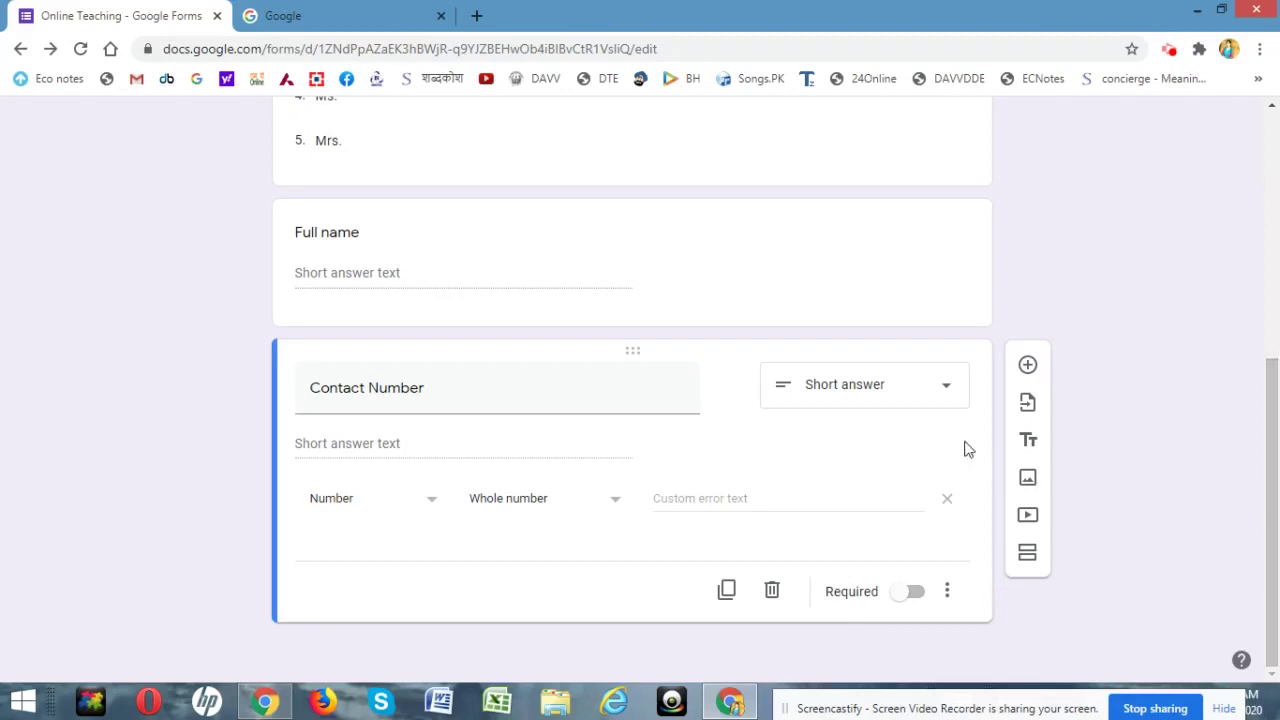
pyautogui.click(1027, 368)
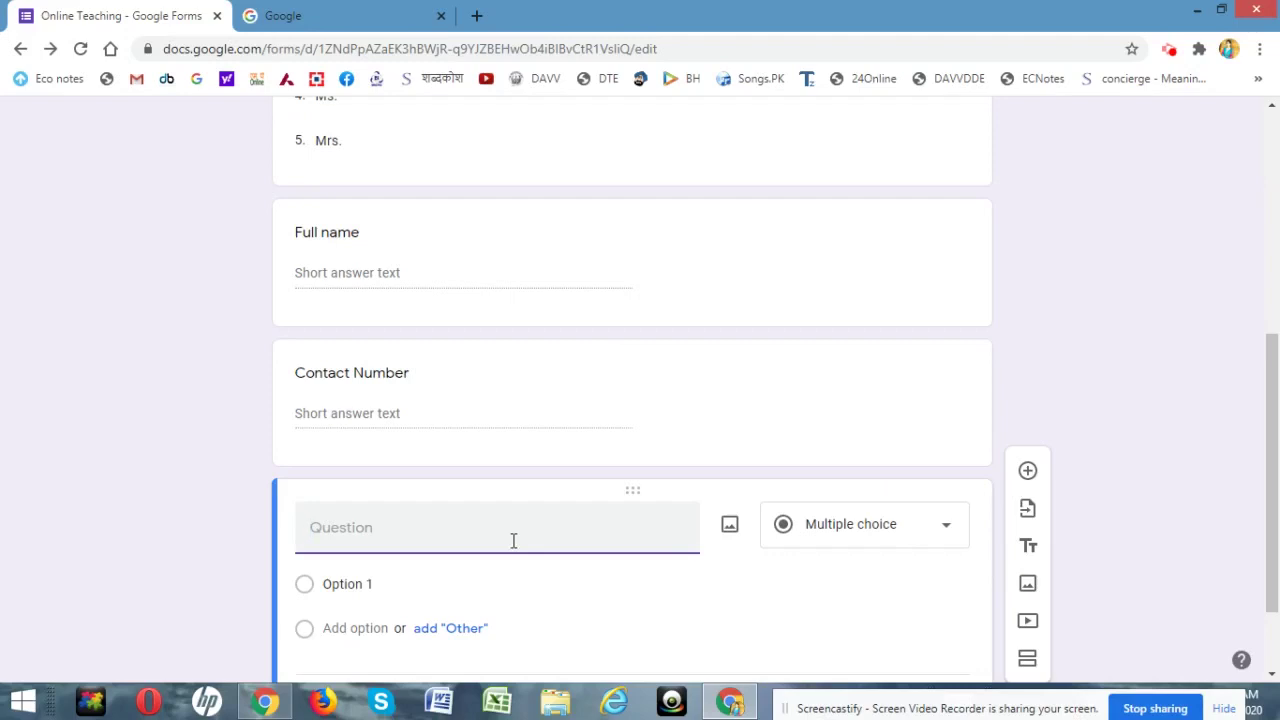
pyautogui.write('Occupation')
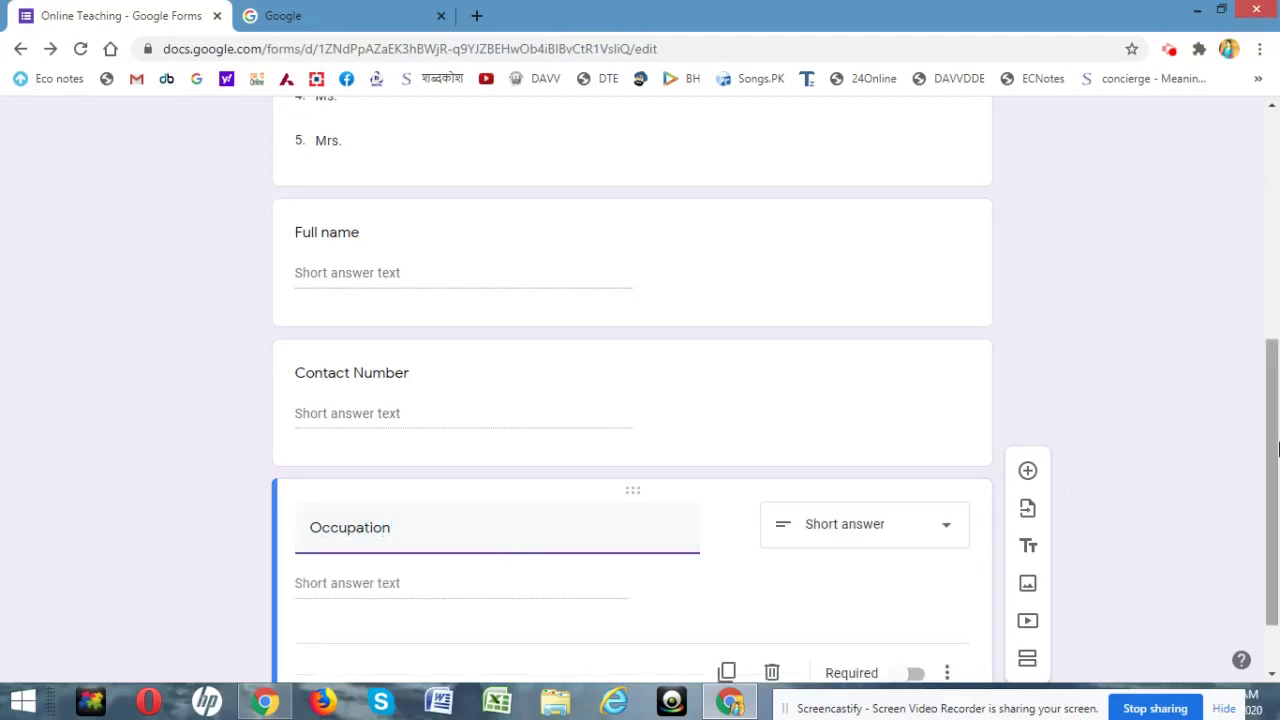
pyautogui.moveTo(1275, 450); pyautogui.dragTo(1276, 586)
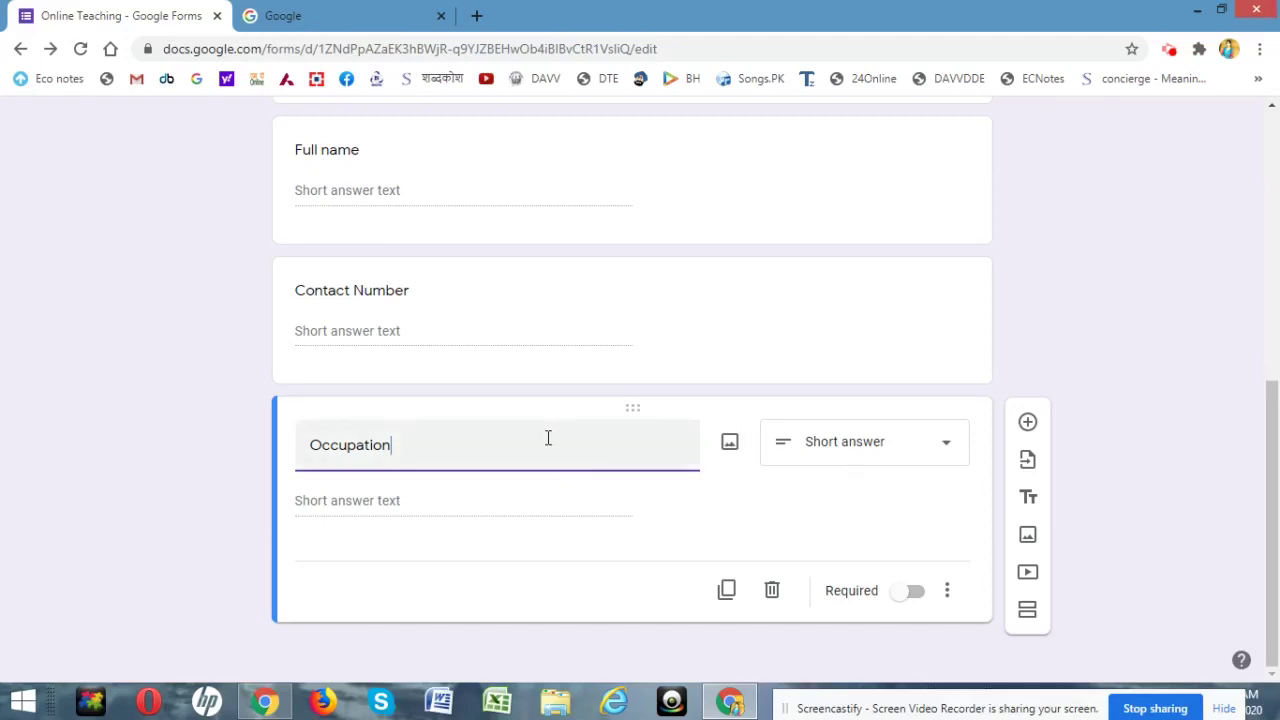
pyautogui.click(843, 448)
pyautogui.click(838, 258)
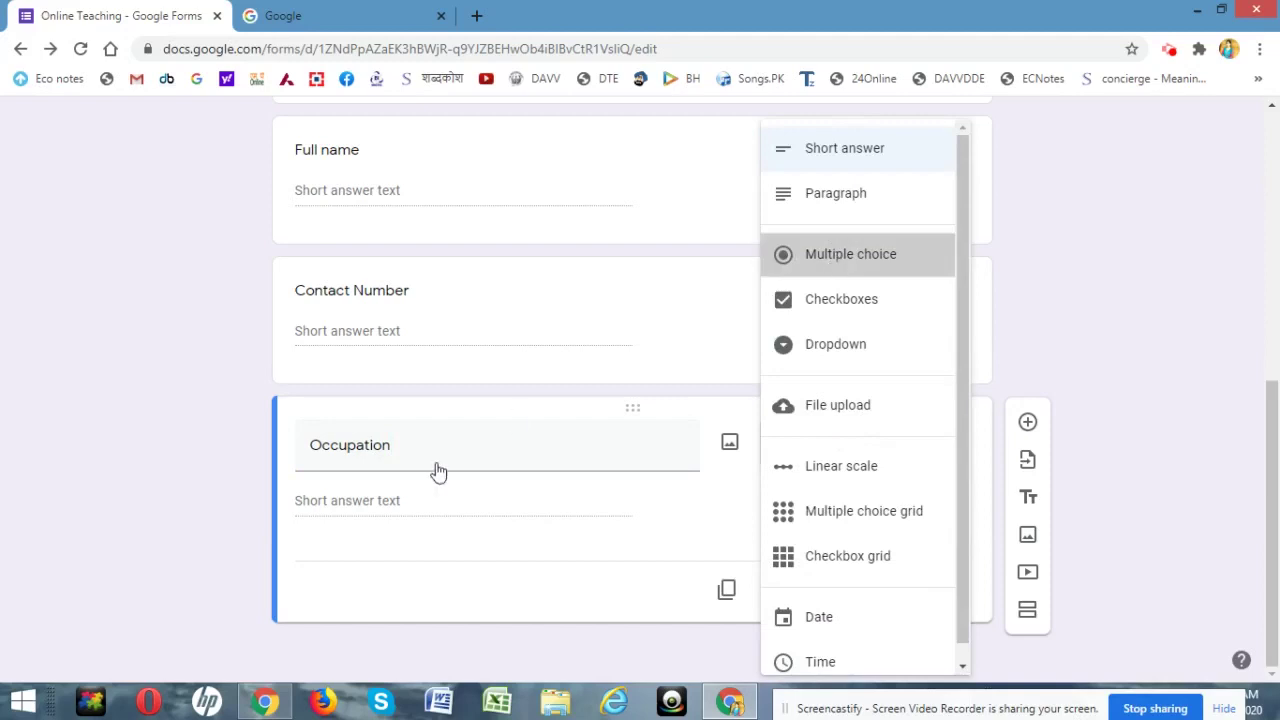
# Step: Give the Occupation question the options Self Employed, Service and Student, plus an "Other" option
pyautogui.click(381, 504)
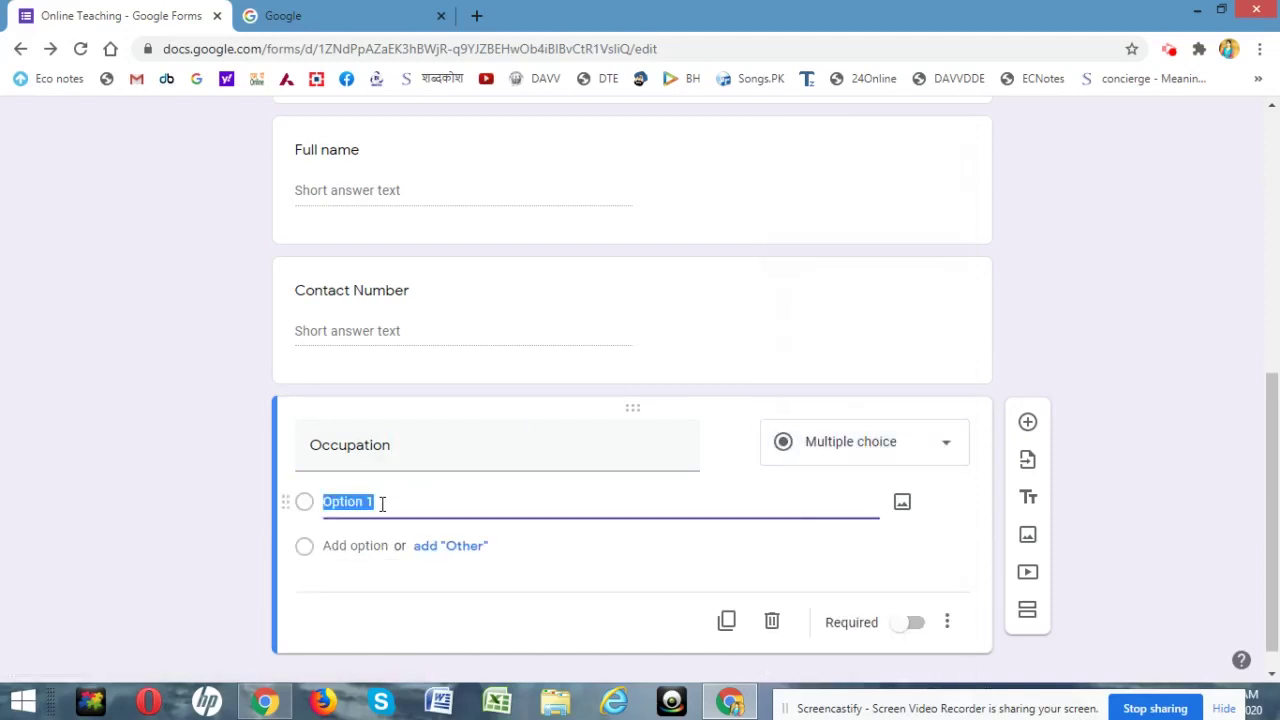
pyautogui.write('Self Employed')
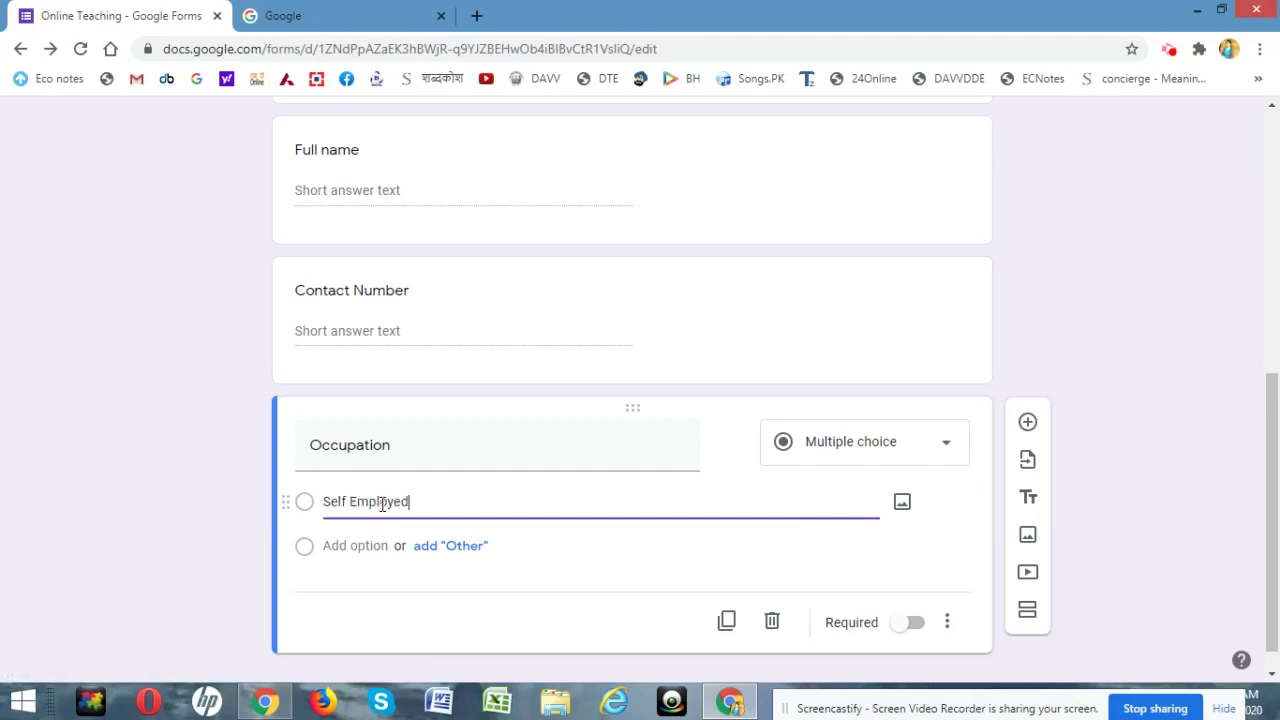
pyautogui.click(360, 545)
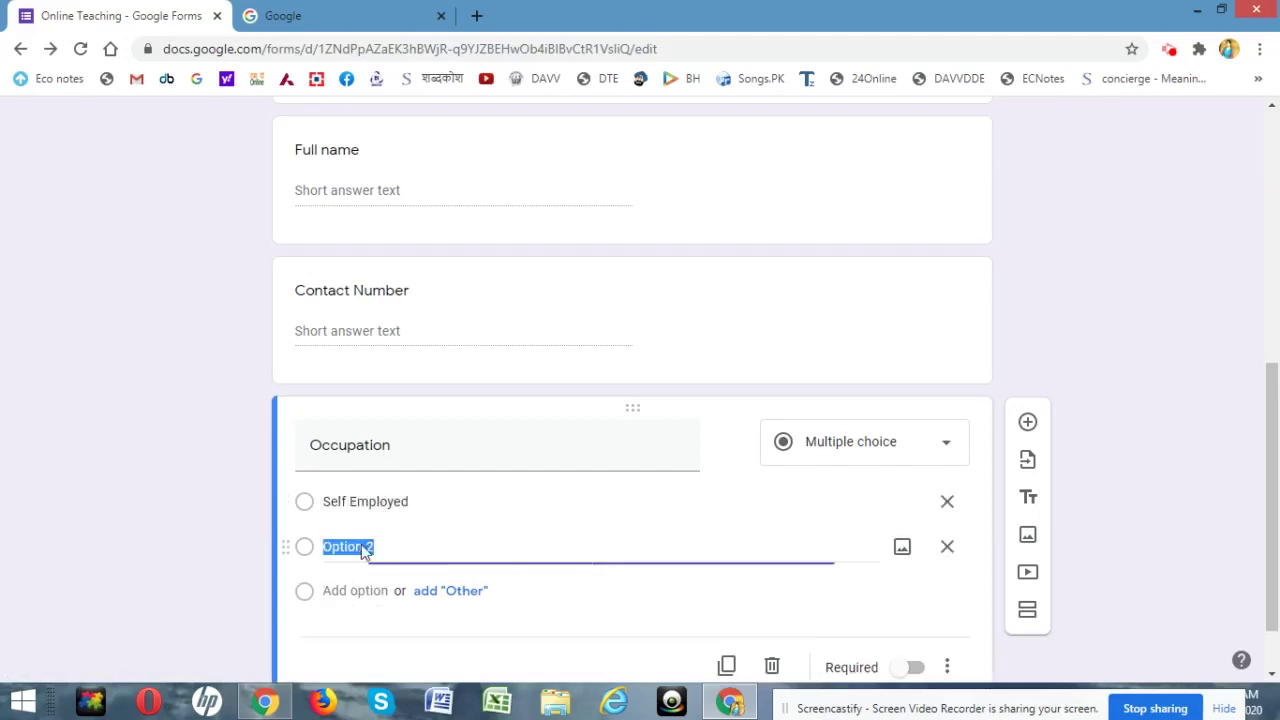
pyautogui.write('Service')
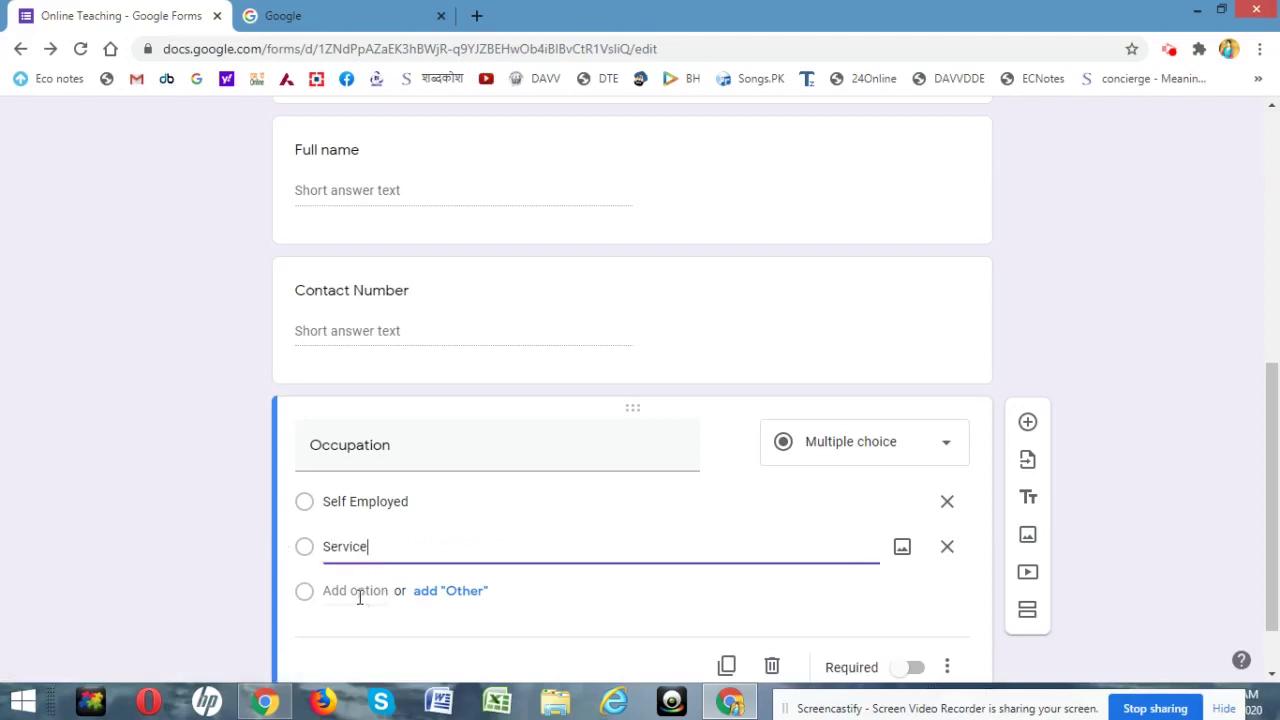
pyautogui.click(359, 591)
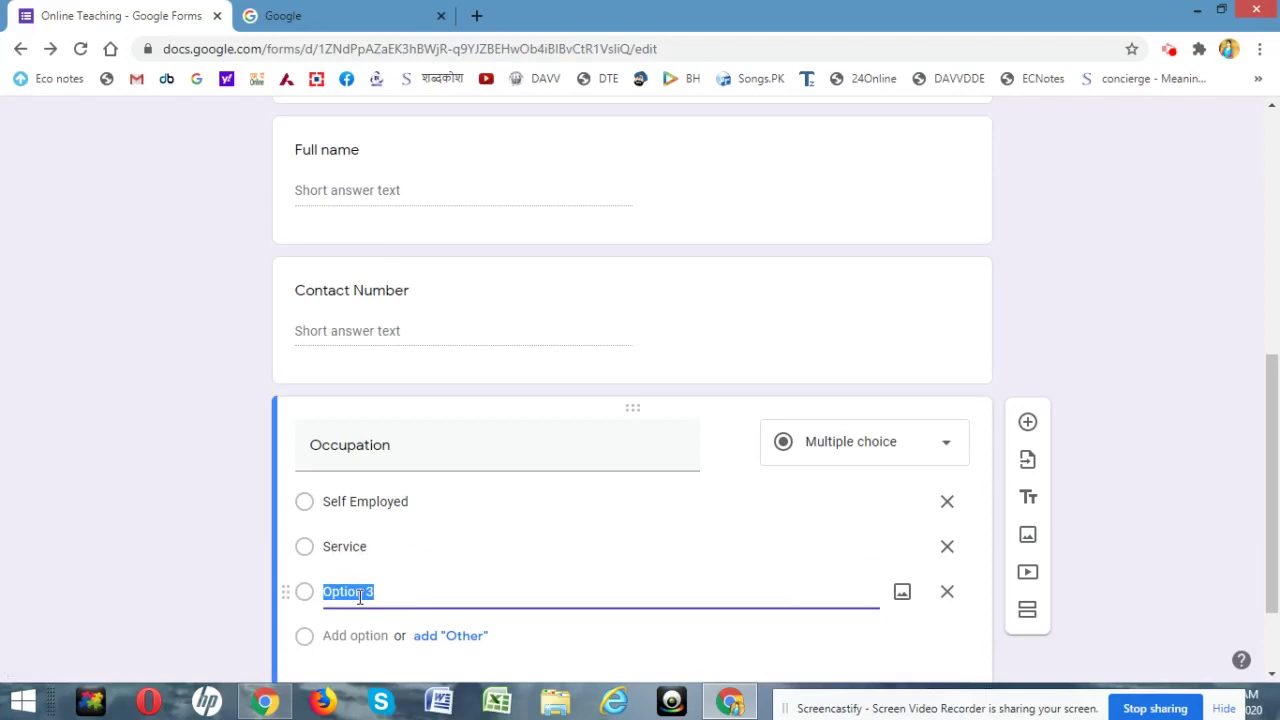
pyautogui.write('Student')
pyautogui.moveTo(1275, 536); pyautogui.dragTo(1275, 588)
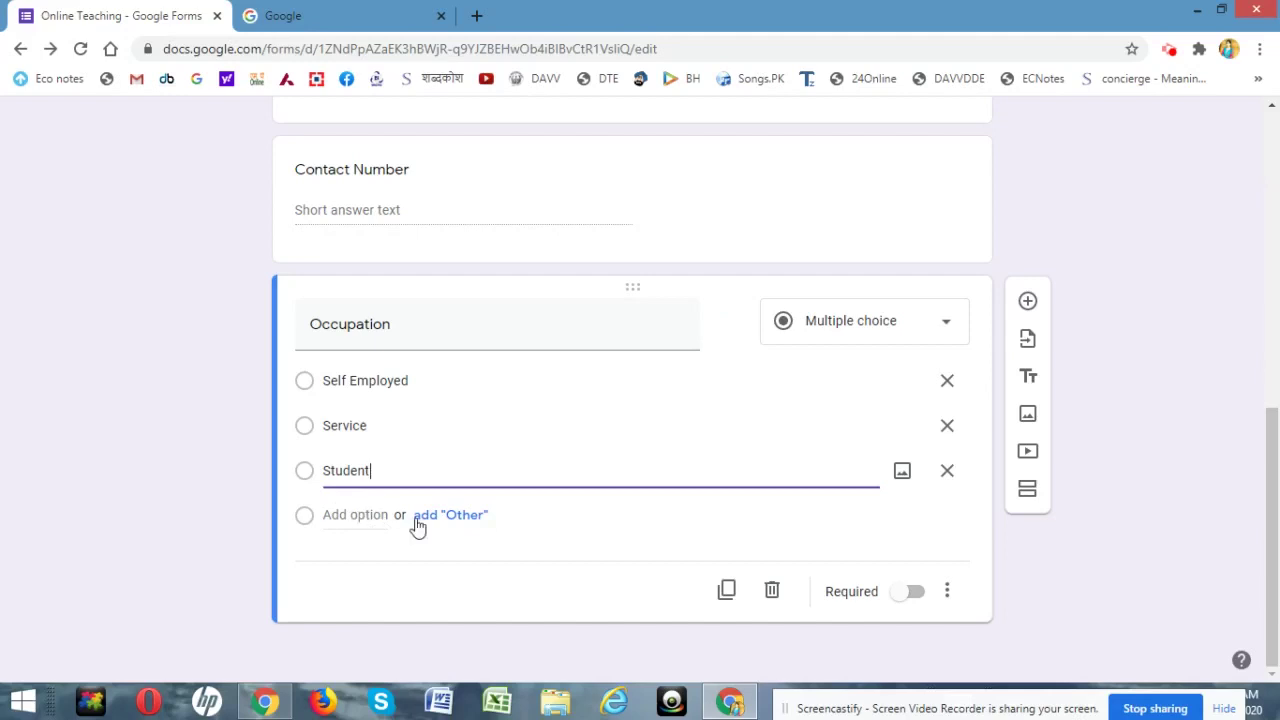
pyautogui.click(459, 516)
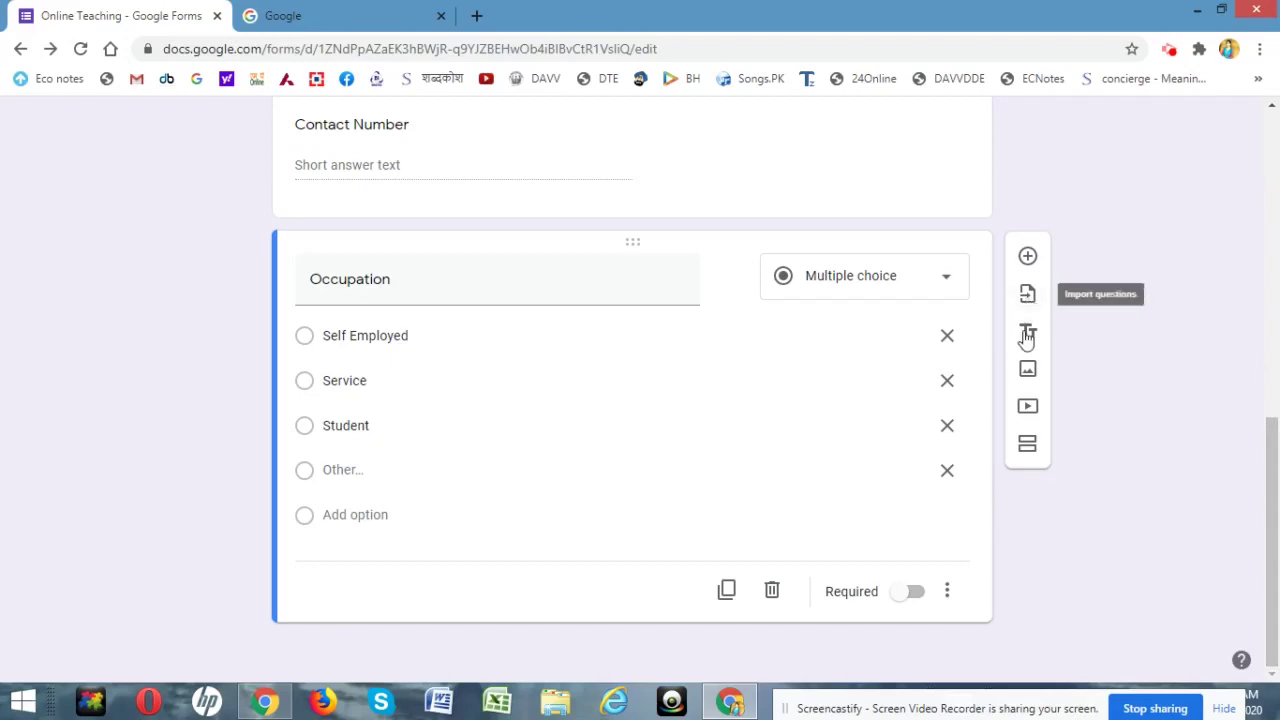
# Step: Add a new section after the Occupation question and title it "Questions based on Google Form"
pyautogui.click(1030, 443)
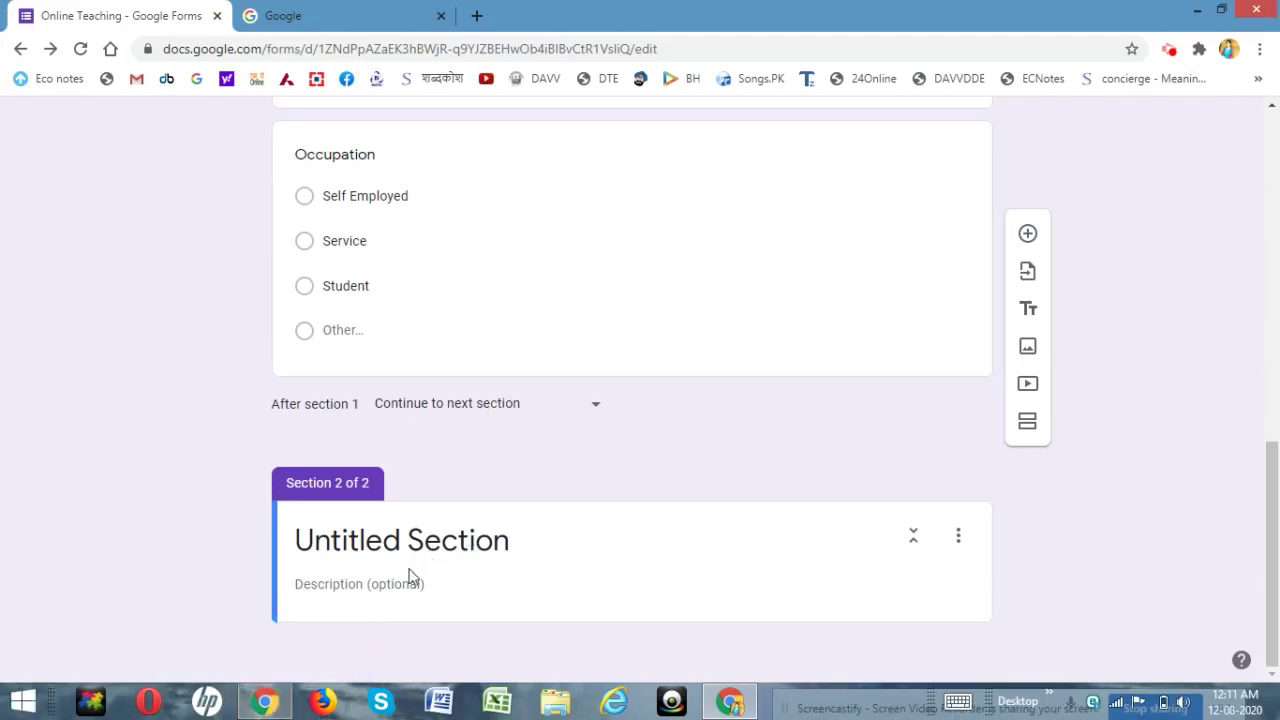
pyautogui.click(368, 543)
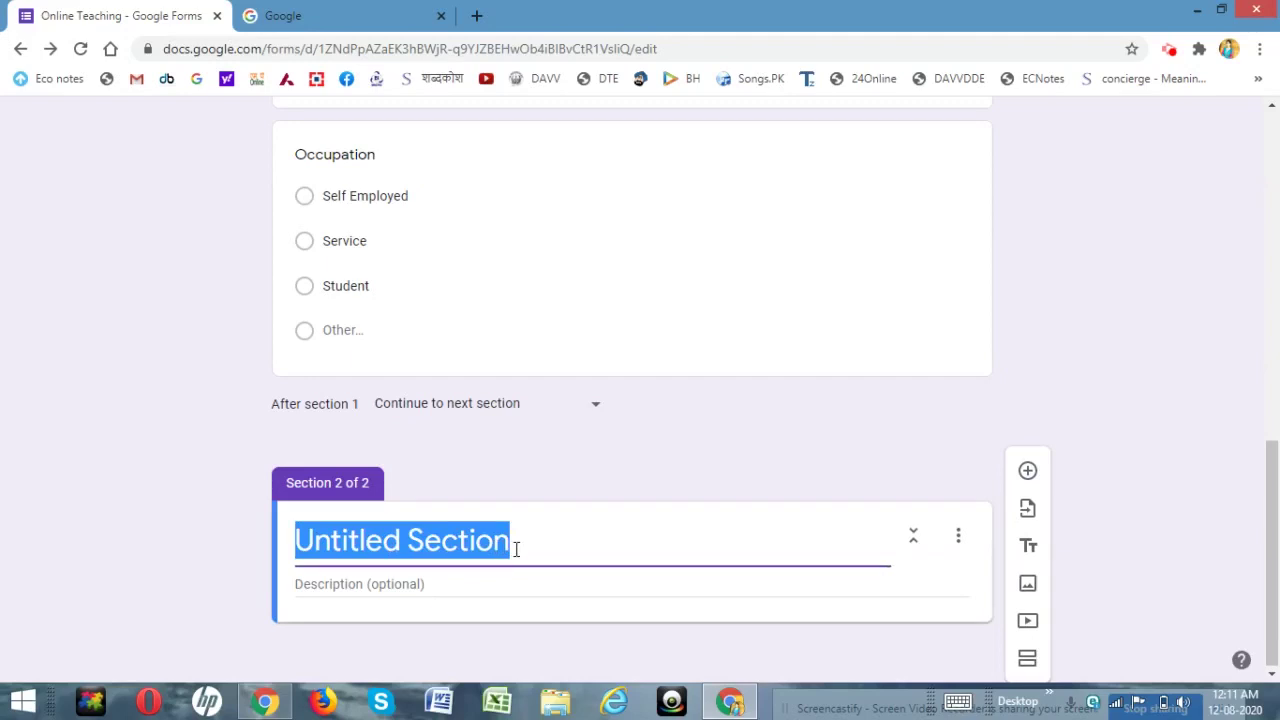
pyautogui.write('Question')
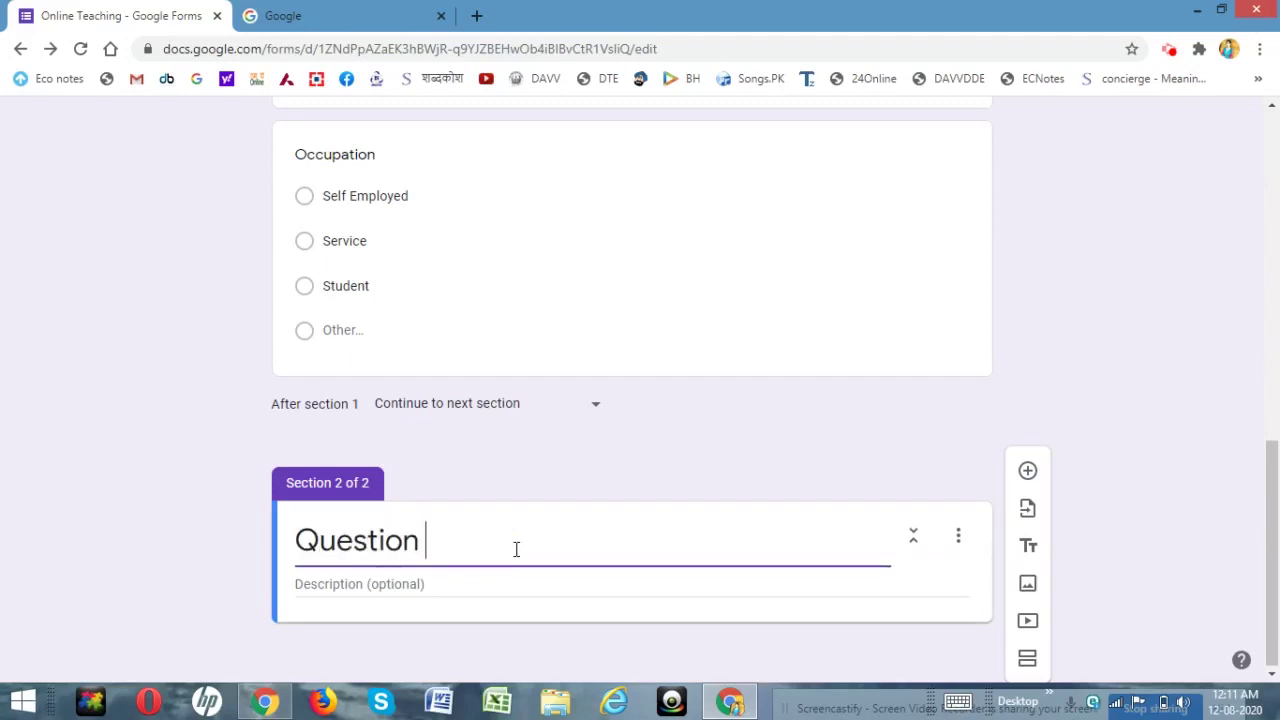
pyautogui.press('BackSpace')
pyautogui.write('s based')
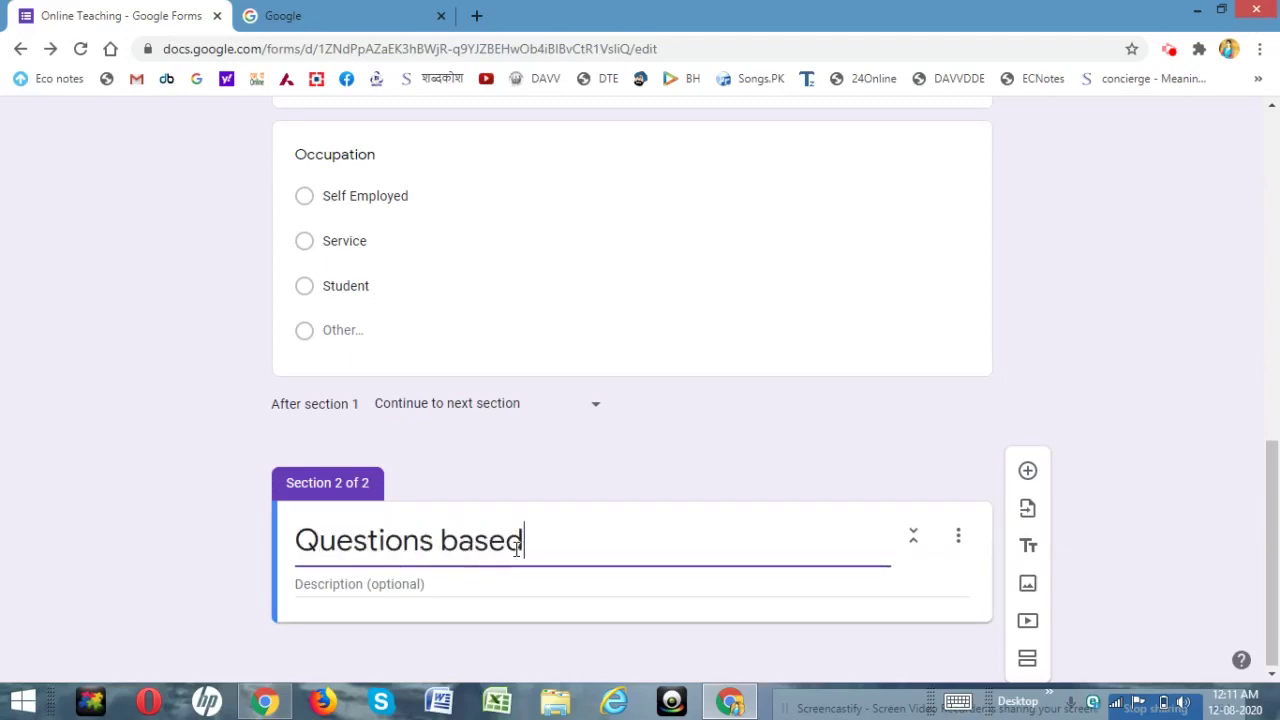
pyautogui.write(' on ')
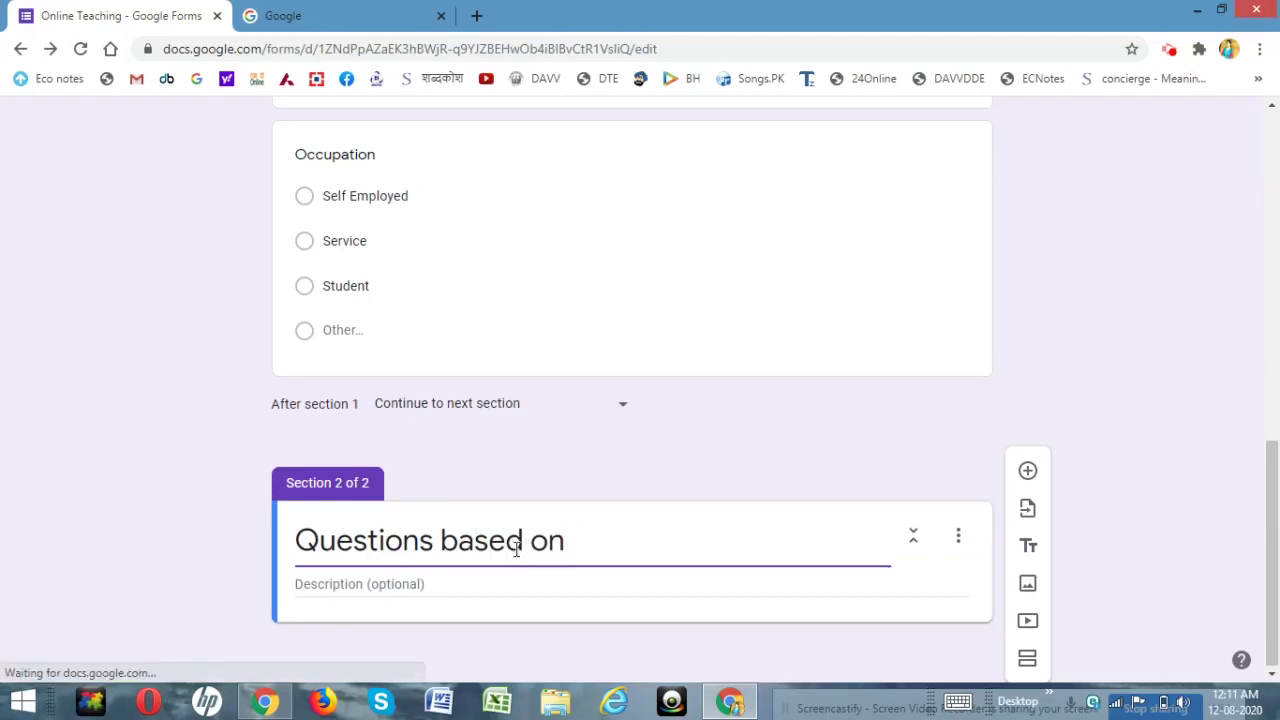
pyautogui.write('Google Fo')
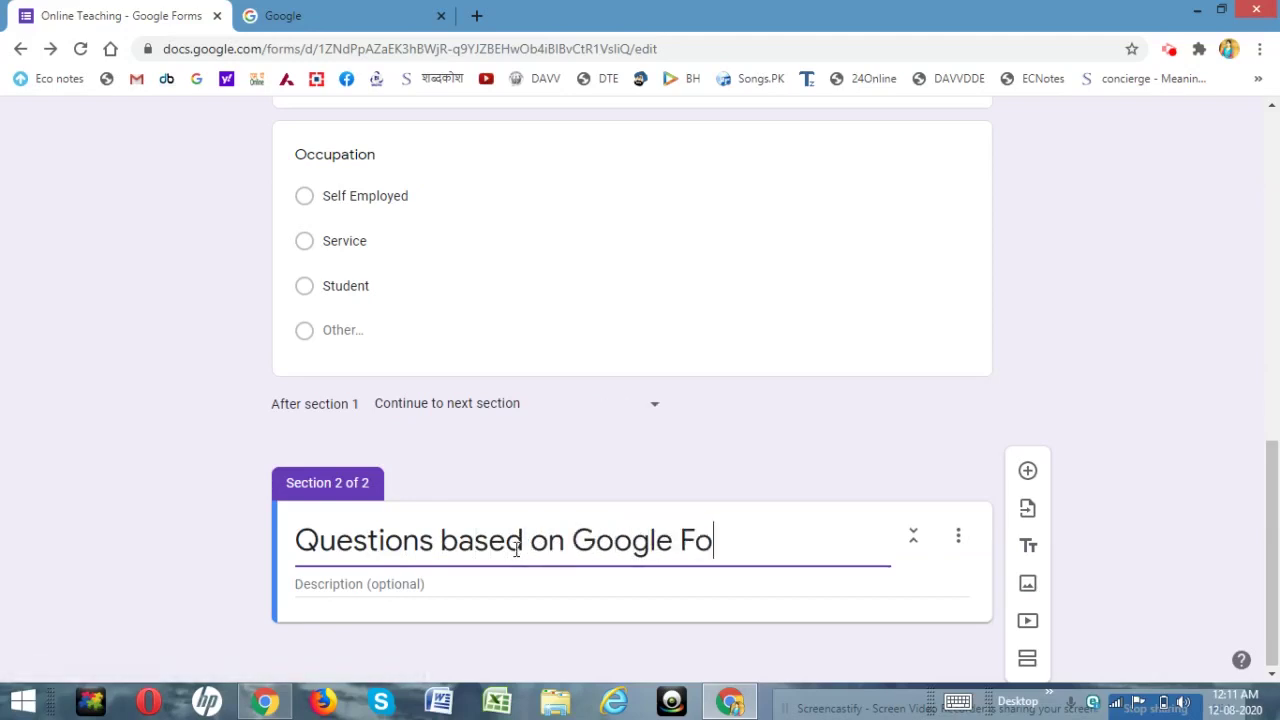
pyautogui.write('rm')
# Step: Add a question titled "Identify the famous personality" to the second section
pyautogui.click(1272, 674)
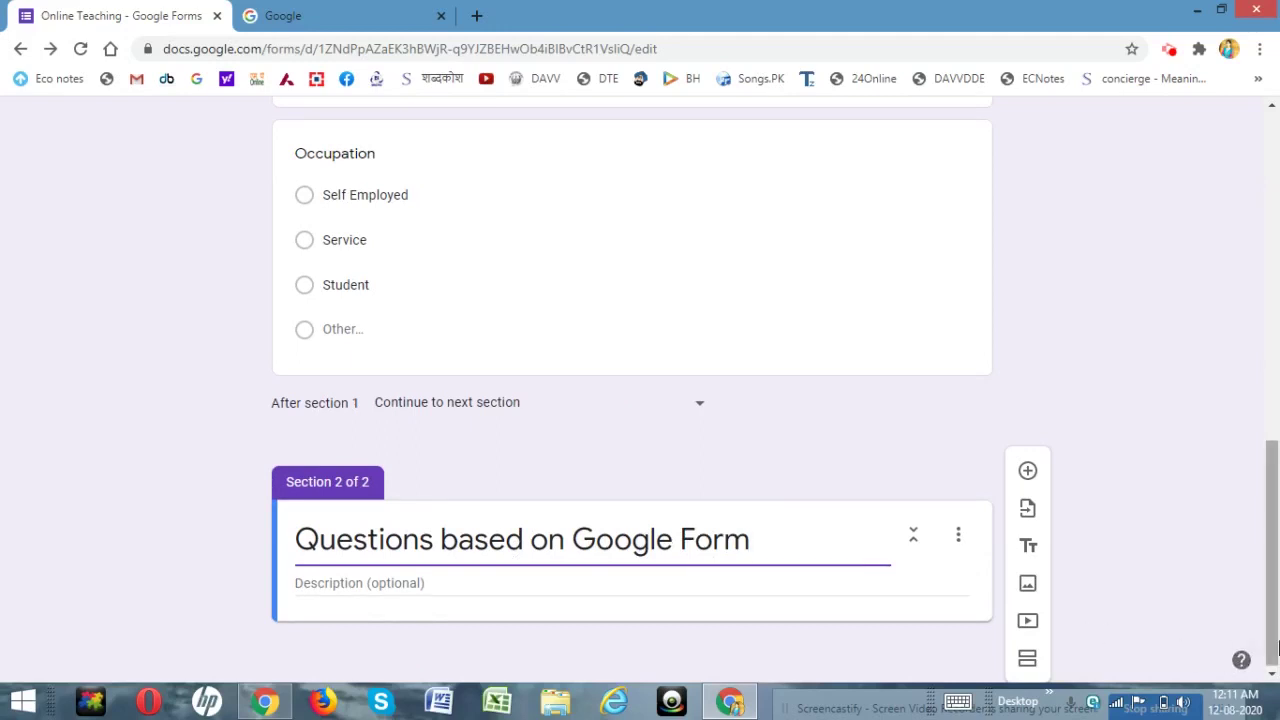
pyautogui.moveTo(1278, 528); pyautogui.dragTo(1278, 568)
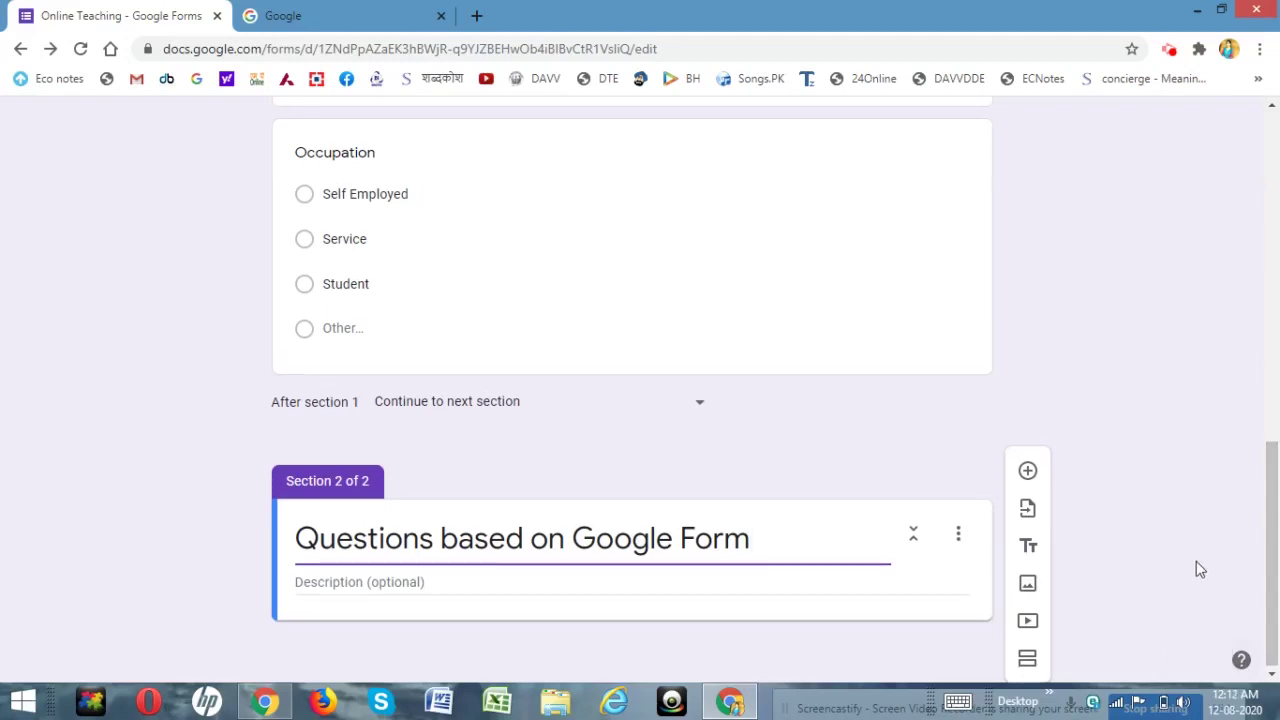
pyautogui.click(1028, 472)
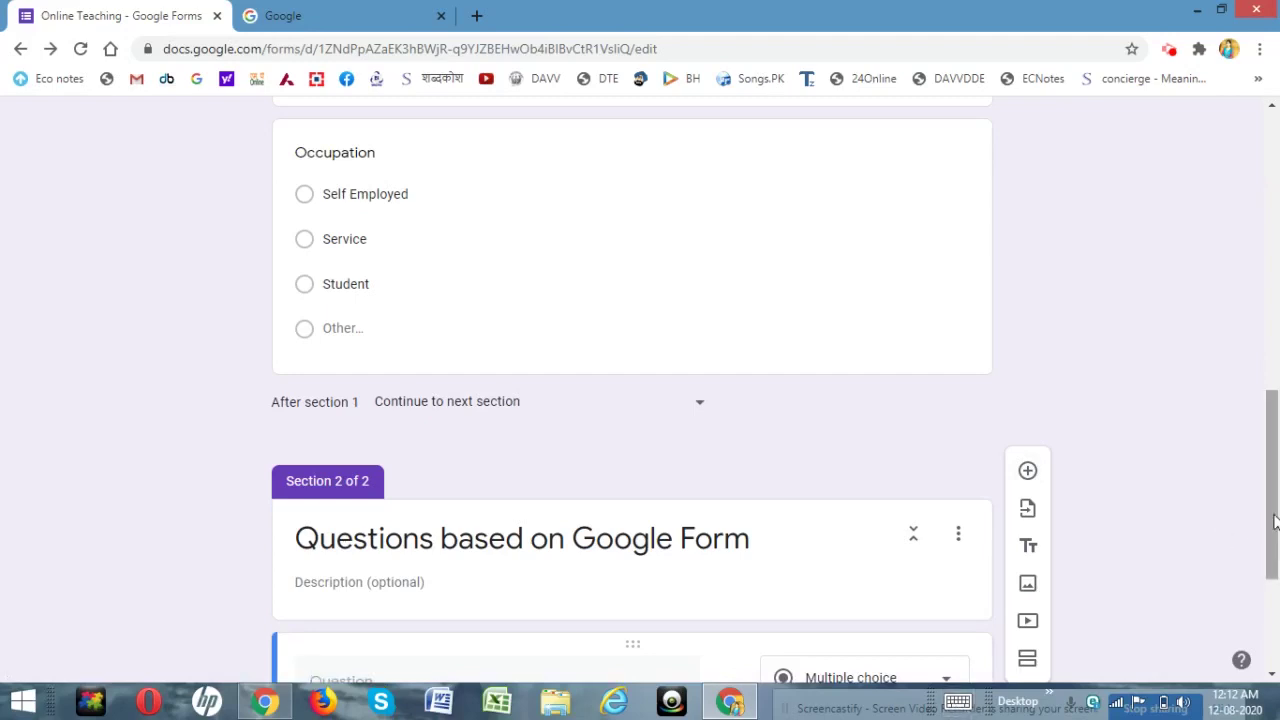
pyautogui.scroll(-3, 1275, 520)
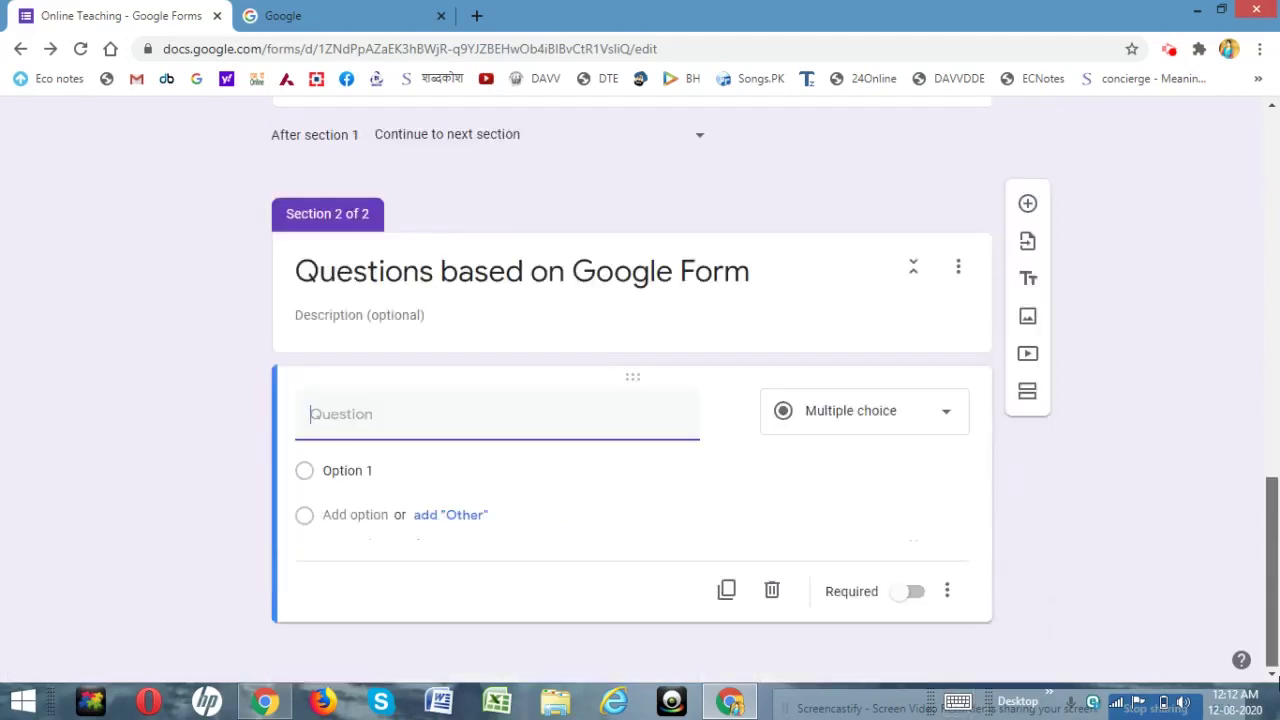
pyautogui.click(425, 430)
pyautogui.write('Identif')
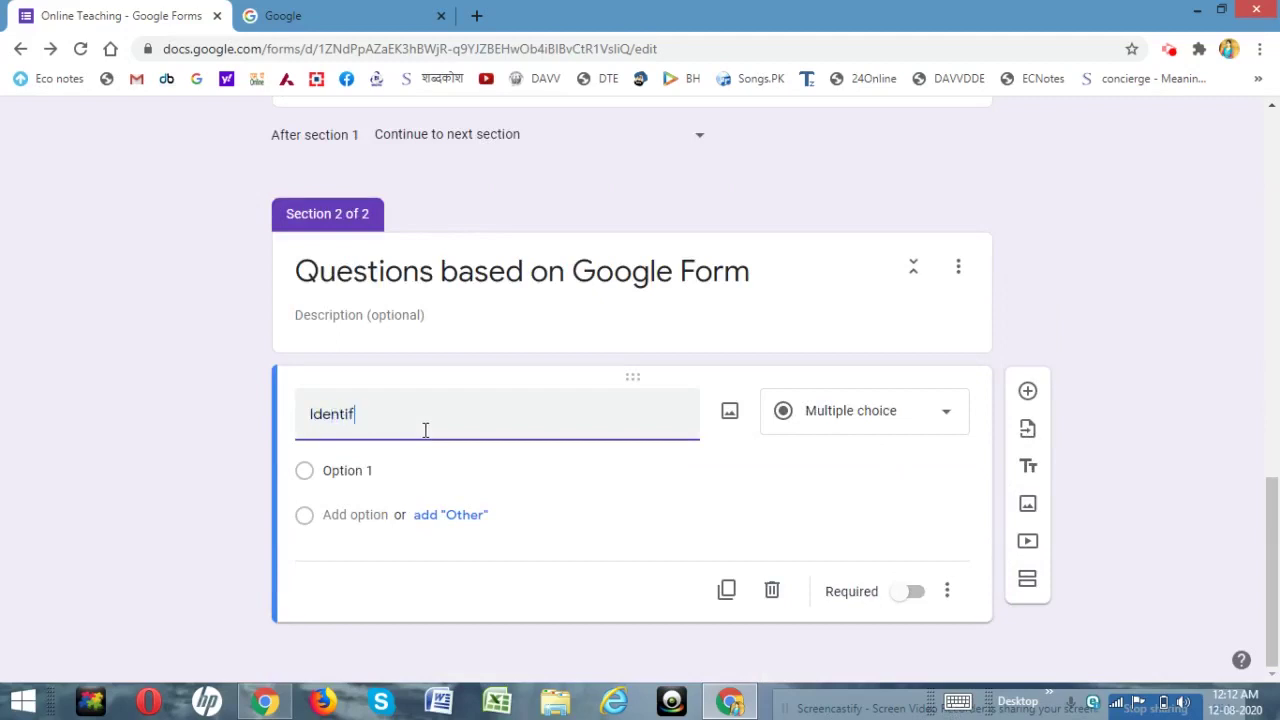
pyautogui.write('y the famous personalir')
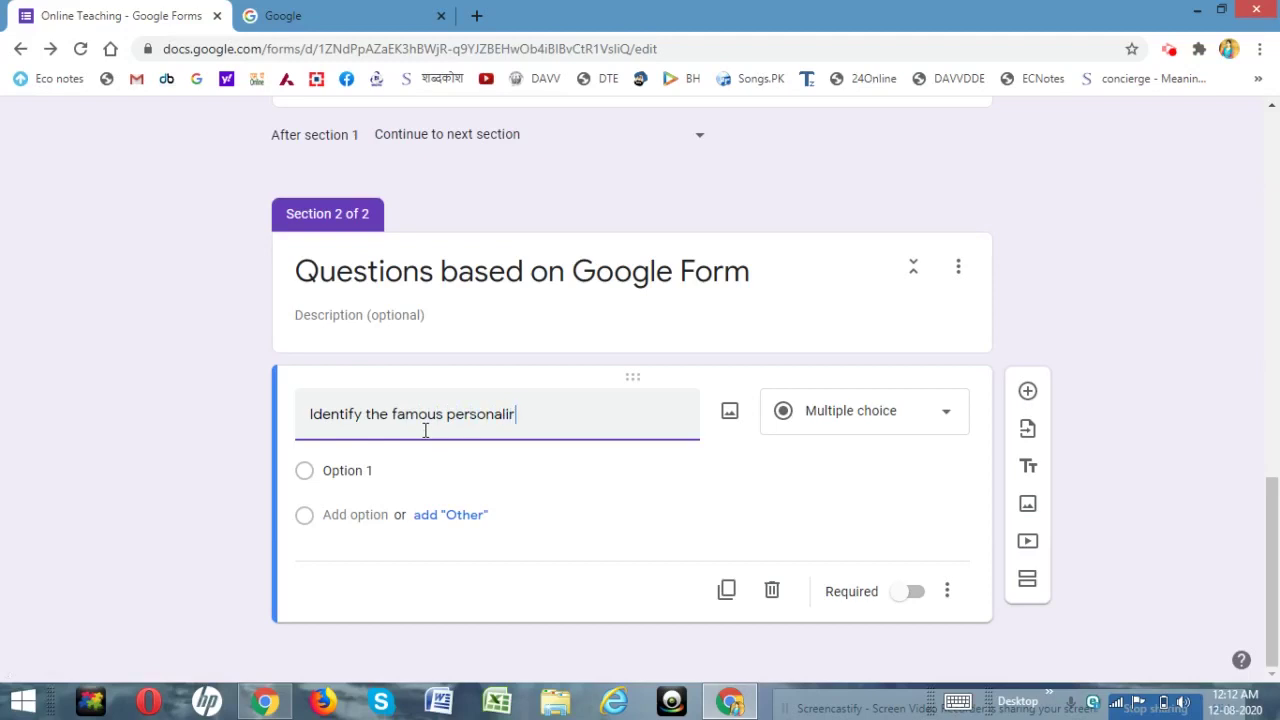
pyautogui.press('BackSpace')
pyautogui.write('ty')
# Step: Insert the image file "google personality" from the Desktop into the famous personality question
pyautogui.click(731, 418)
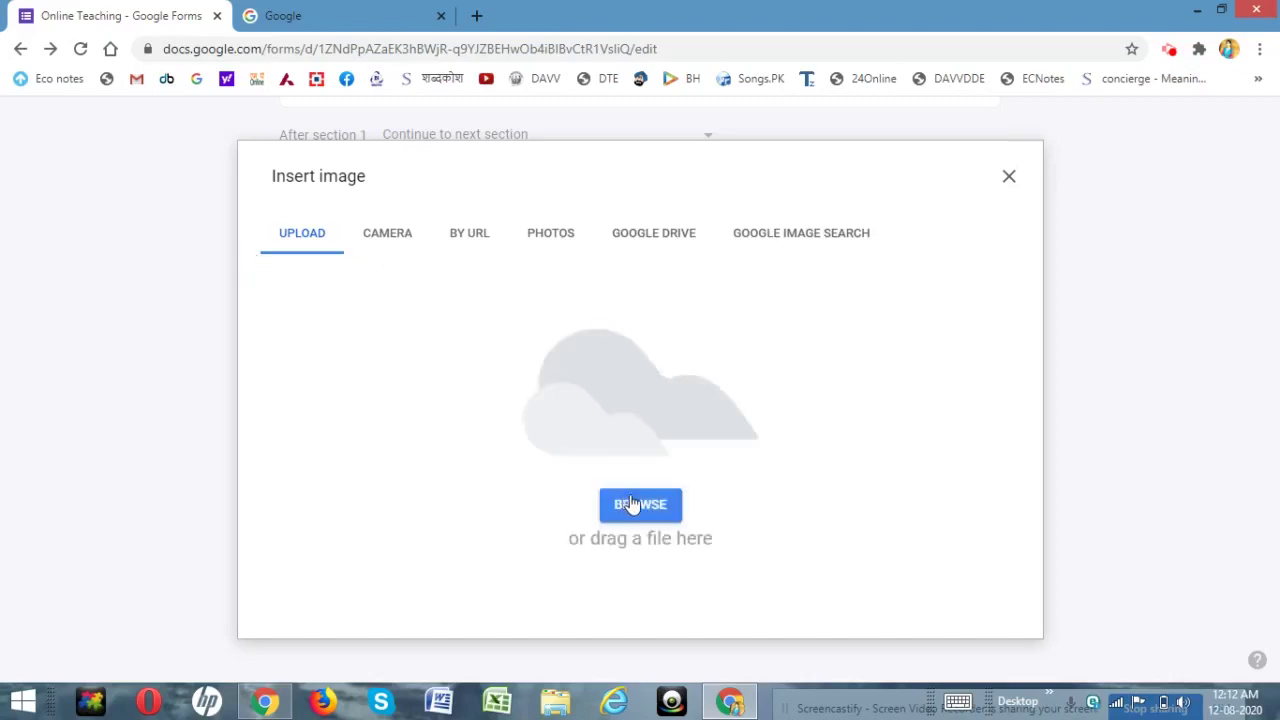
pyautogui.click(632, 504)
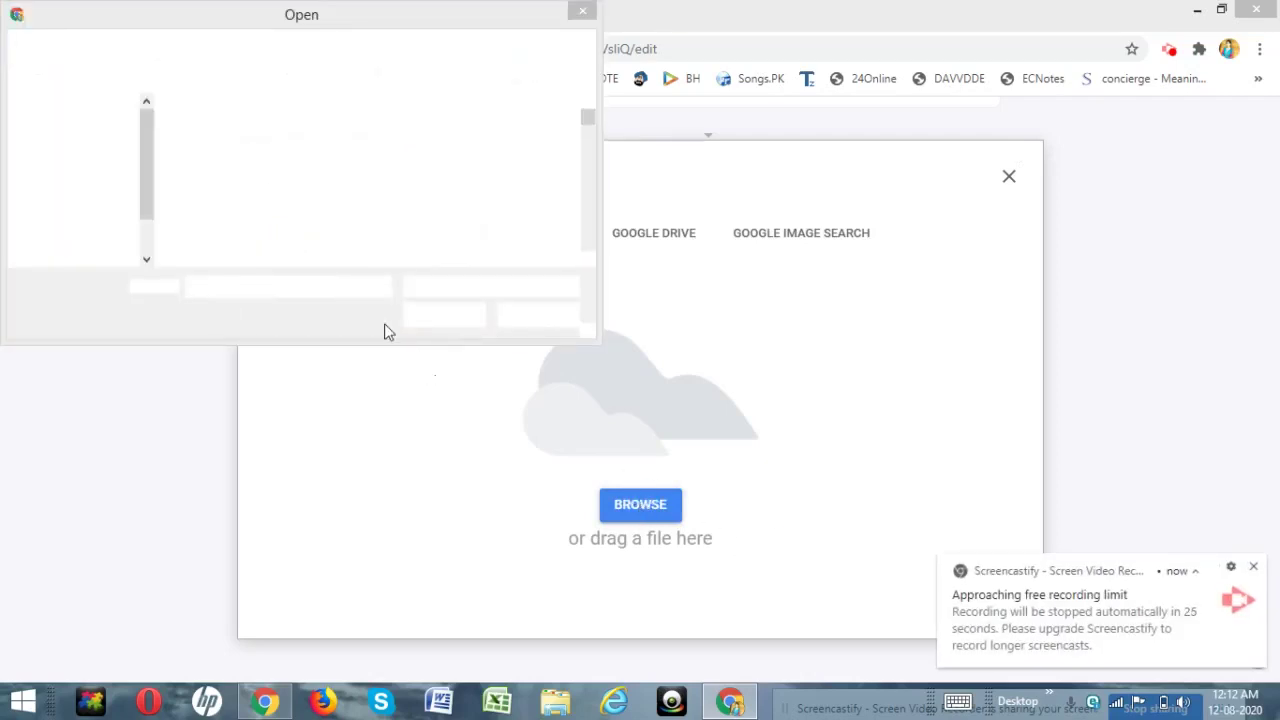
pyautogui.click(108, 133)
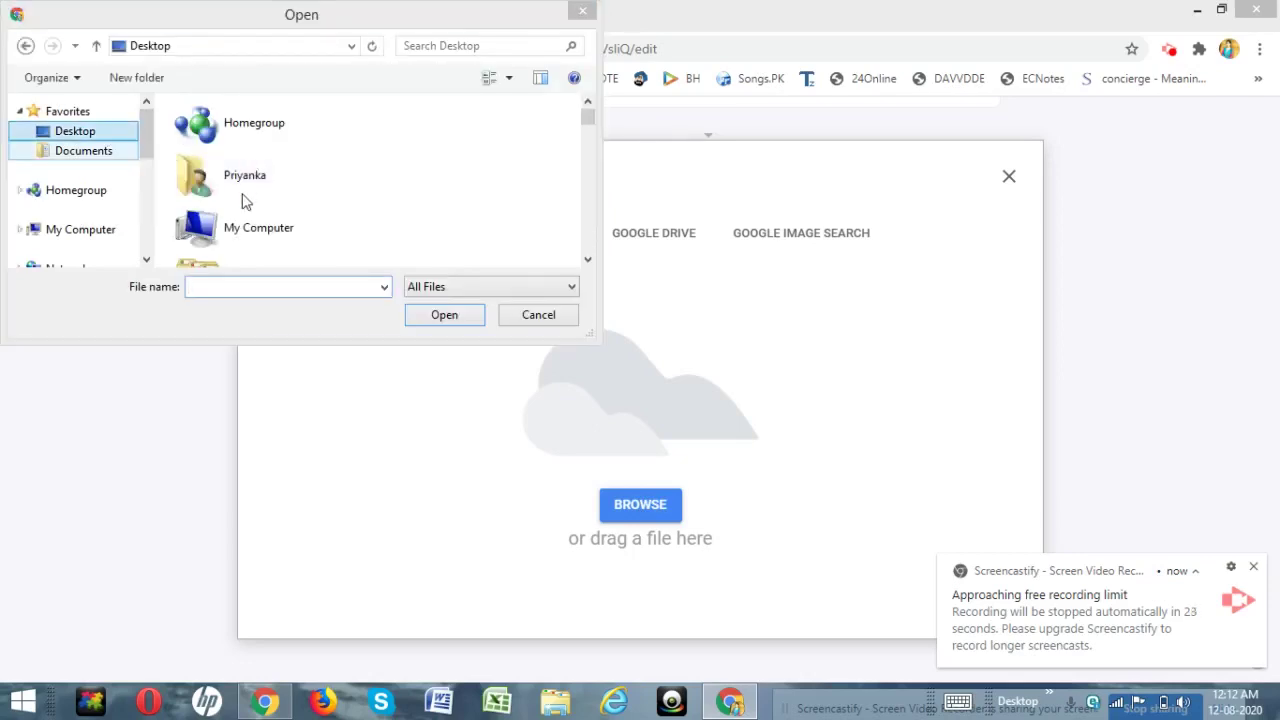
pyautogui.click(244, 190)
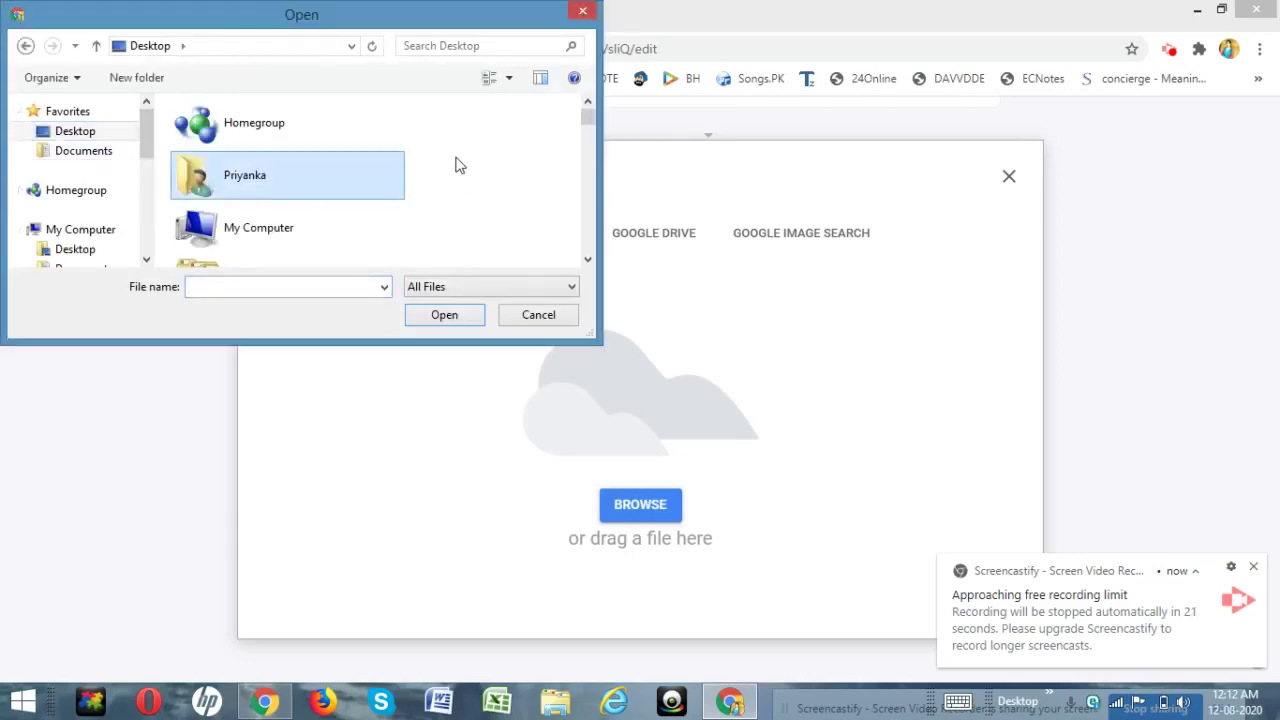
pyautogui.press('g')
pyautogui.press('g')
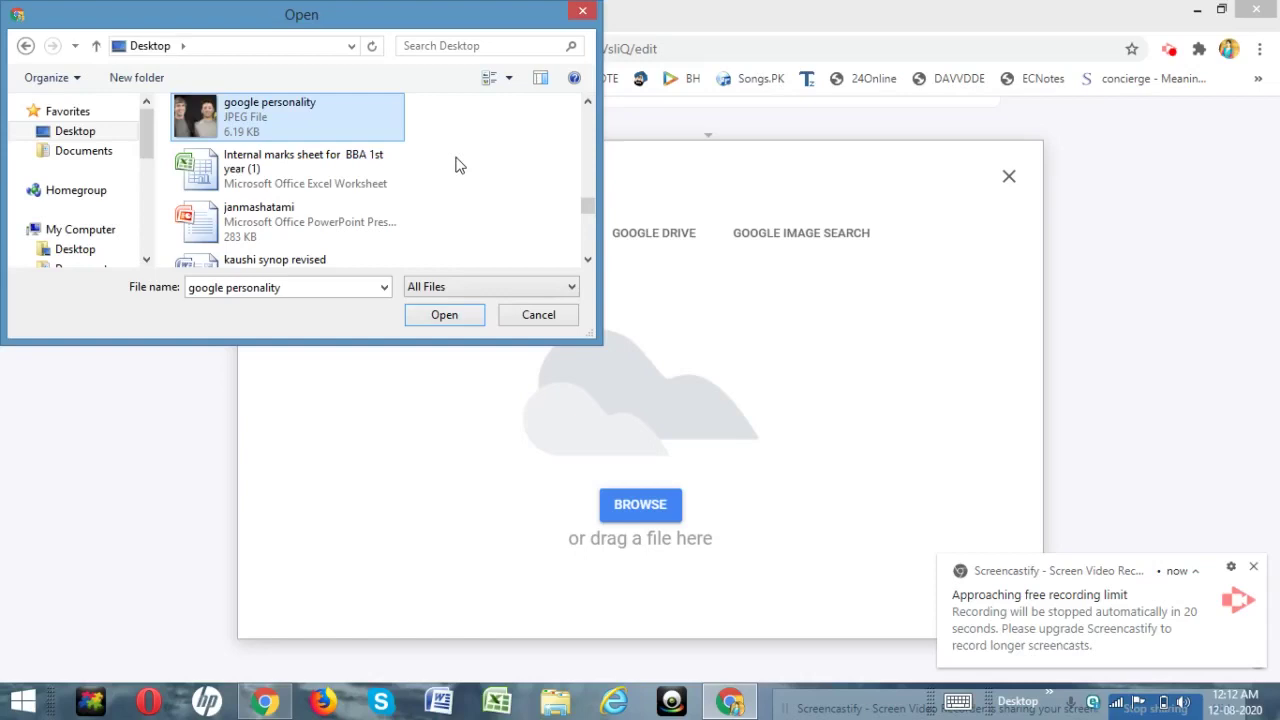
pyautogui.doubleClick(289, 112)
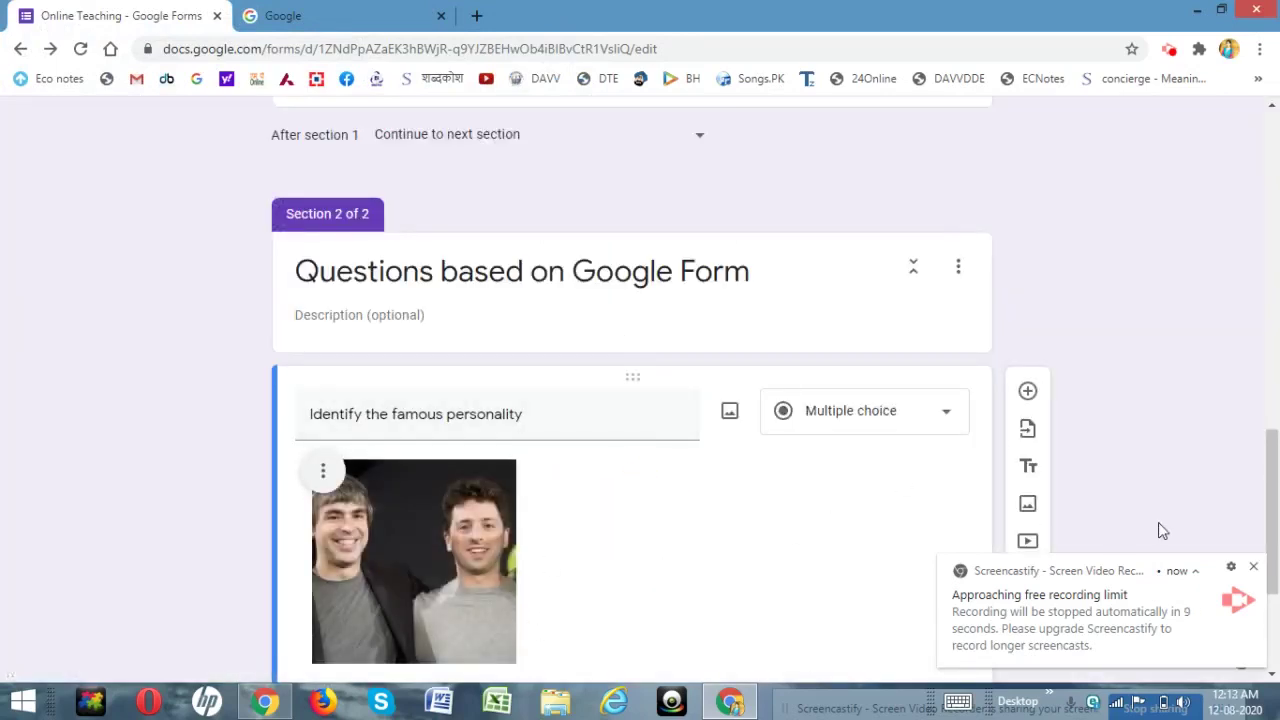
# Step: Enter "Ratan Tata" and "Larry Page and Sergey Brin" as the first two options of the famous personality question
pyautogui.scroll(-1, 1275, 512)
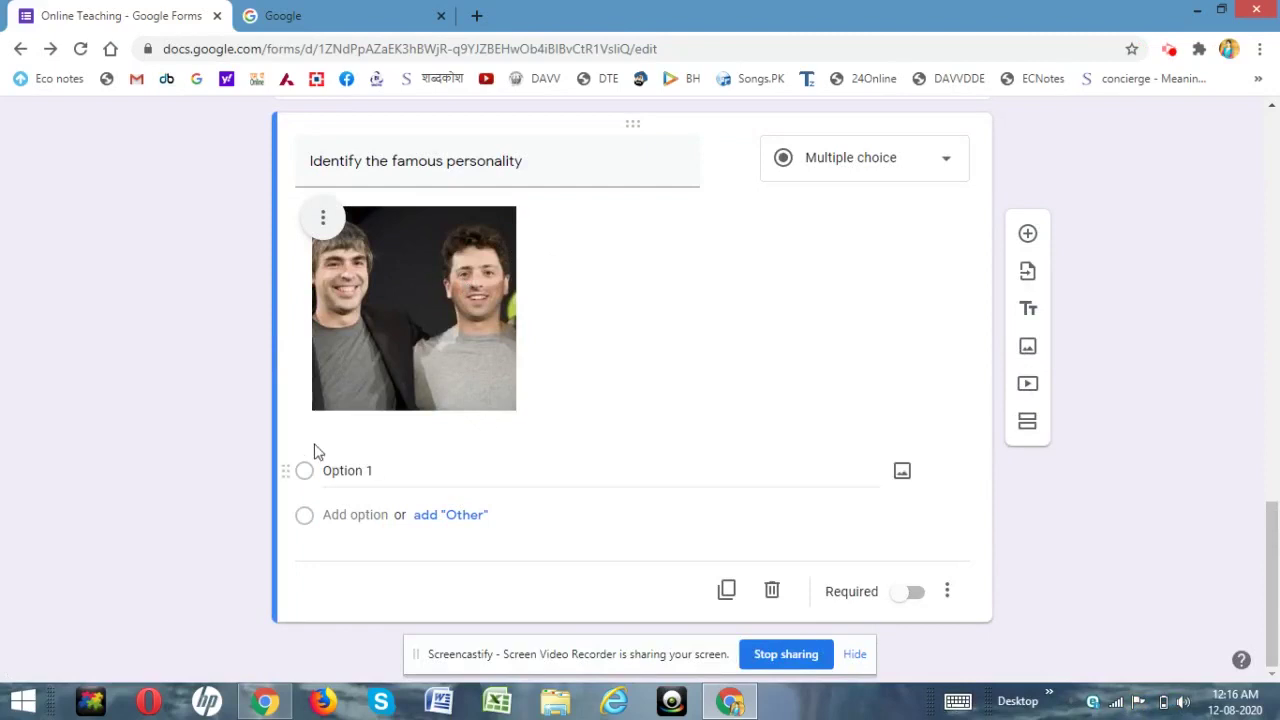
pyautogui.moveTo(1276, 526); pyautogui.dragTo(1276, 522)
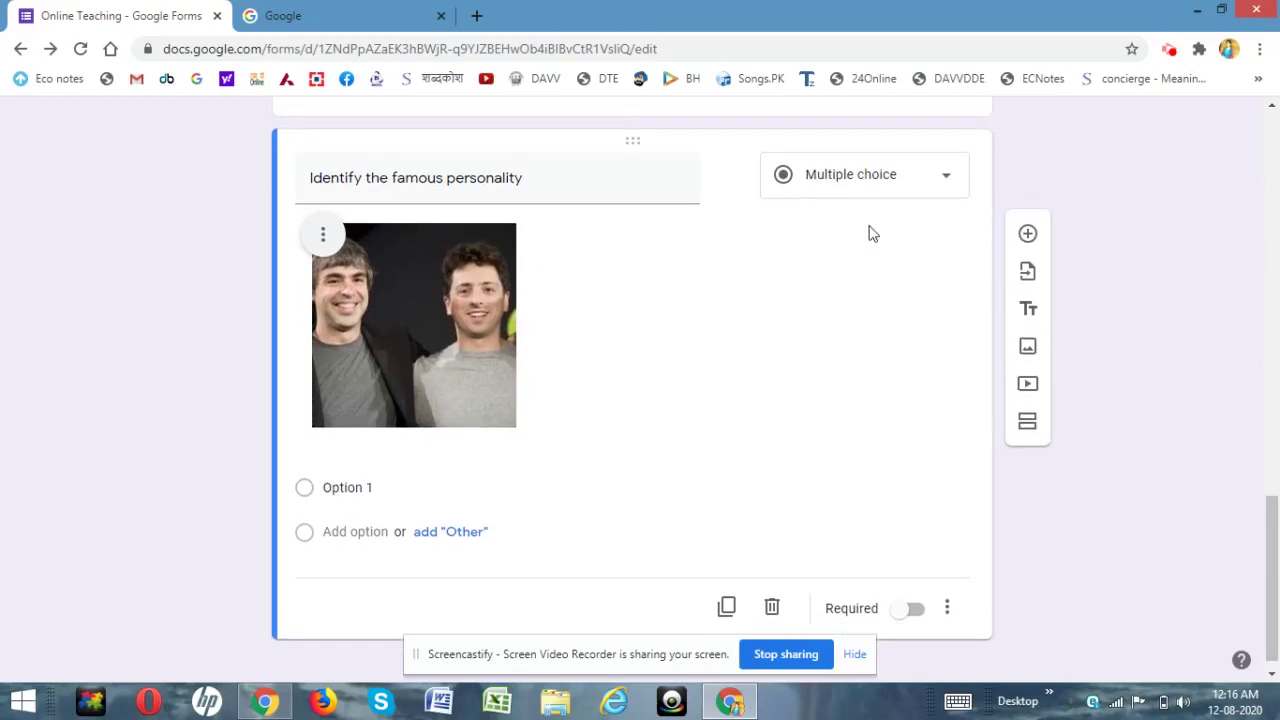
pyautogui.click(924, 176)
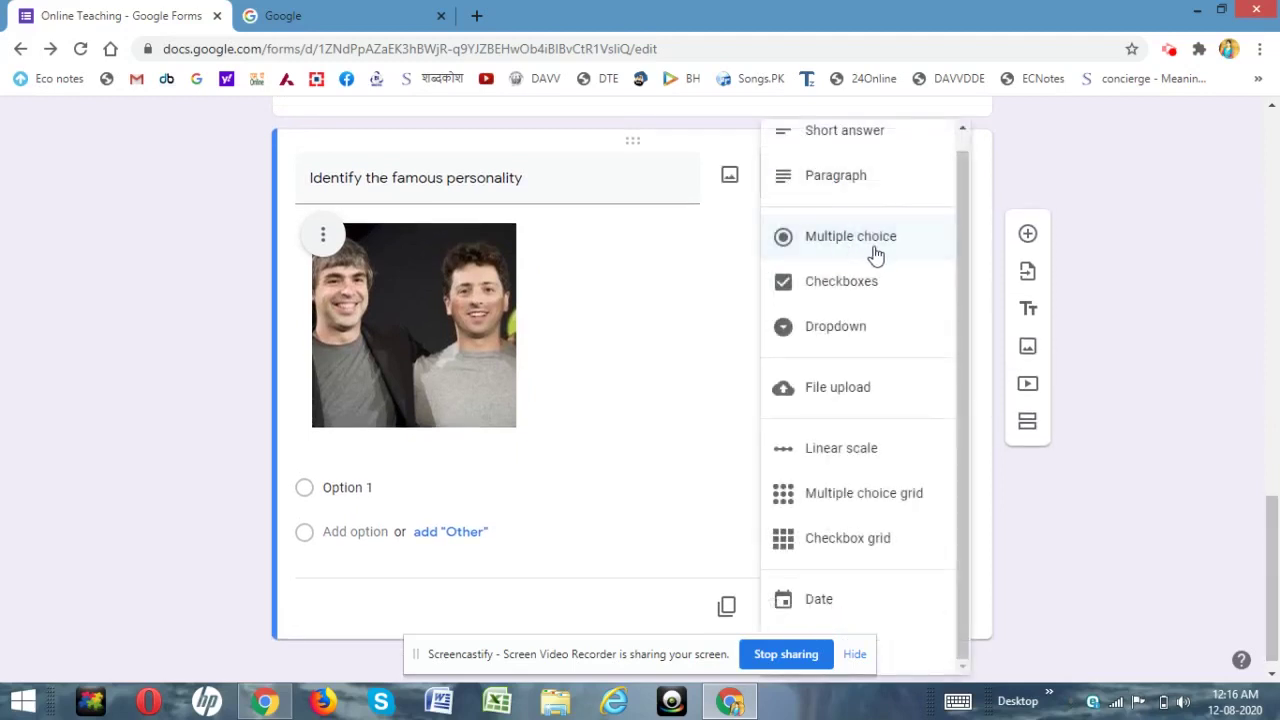
pyautogui.click(1120, 207)
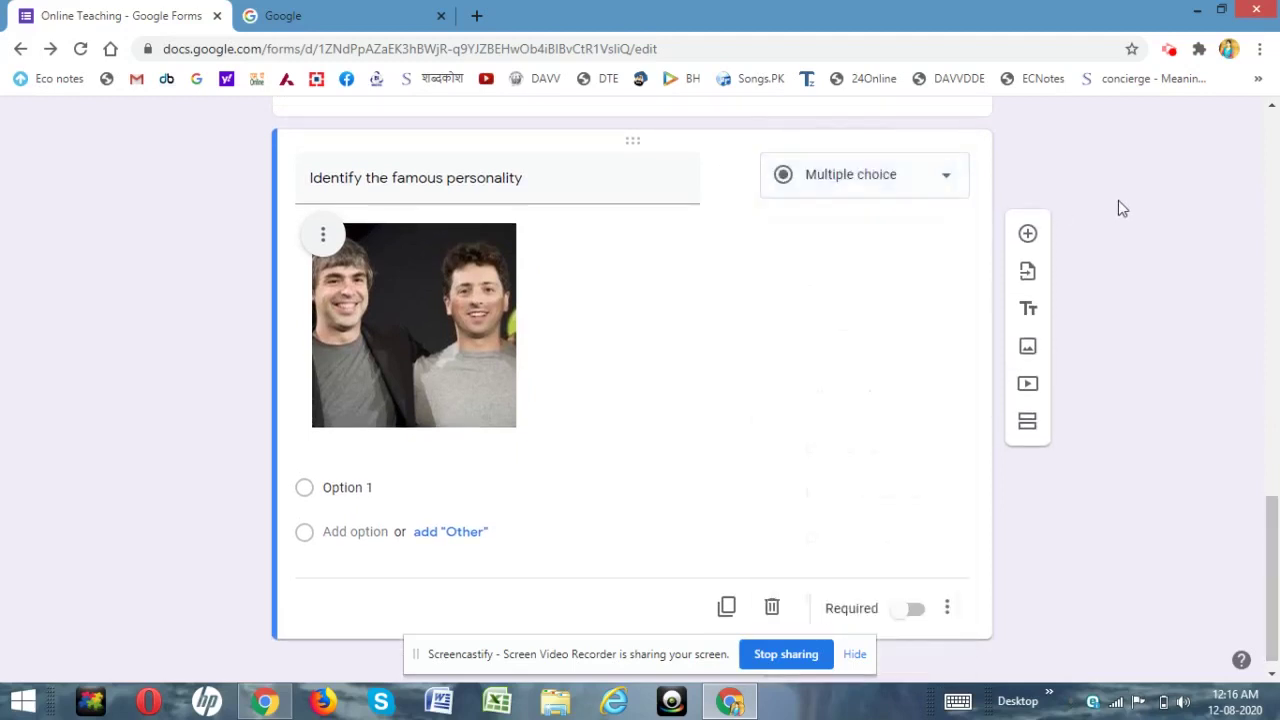
pyautogui.click(358, 490)
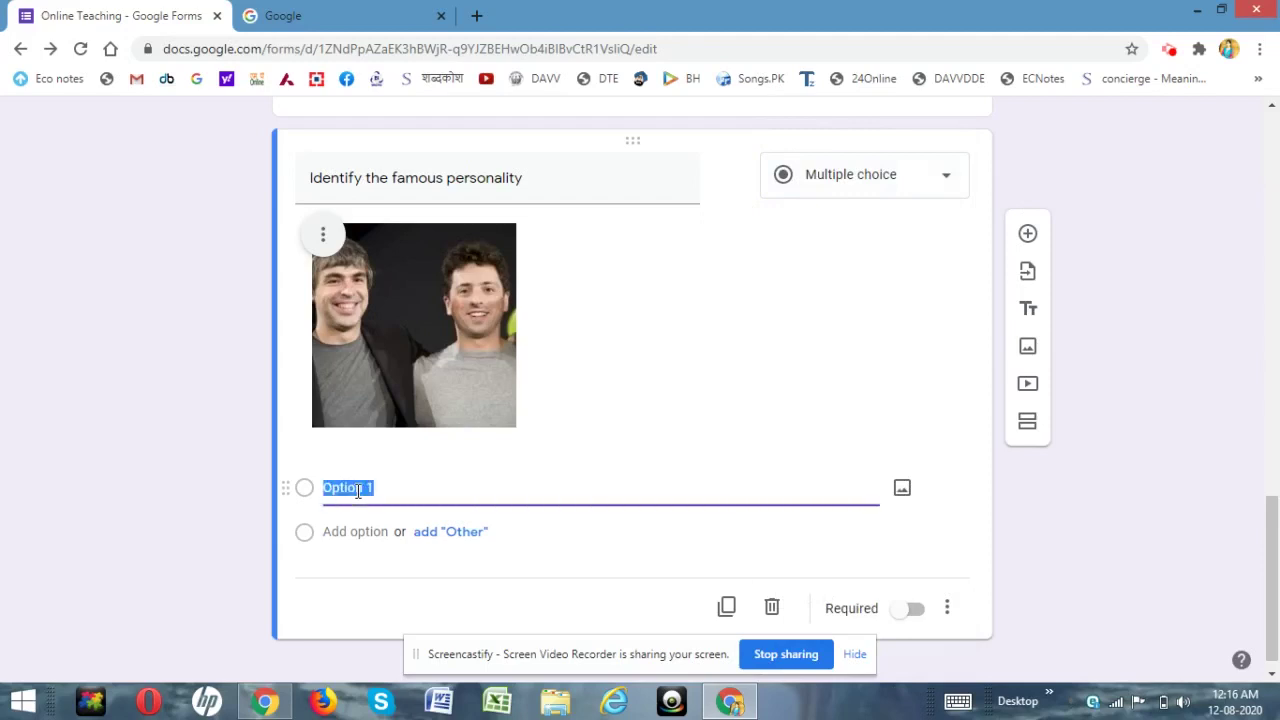
pyautogui.write('Ratan Tata')
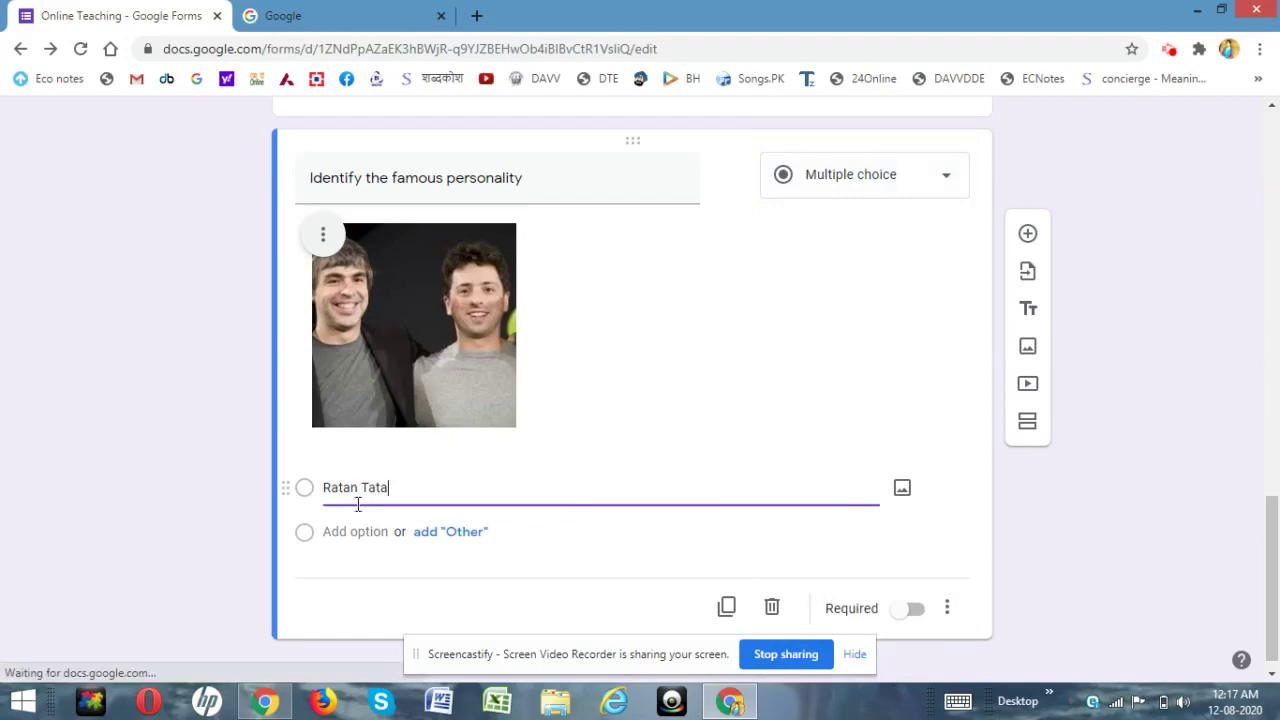
pyautogui.click(355, 531)
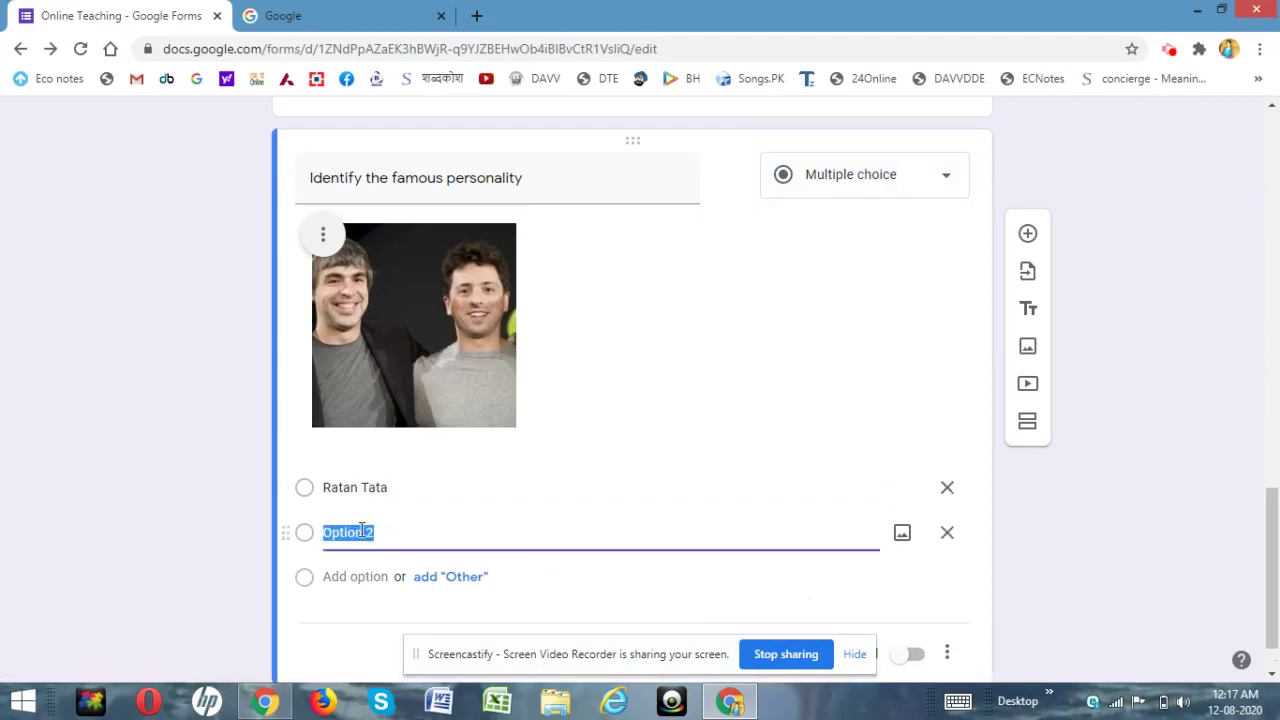
pyautogui.write('Larry Page and ')
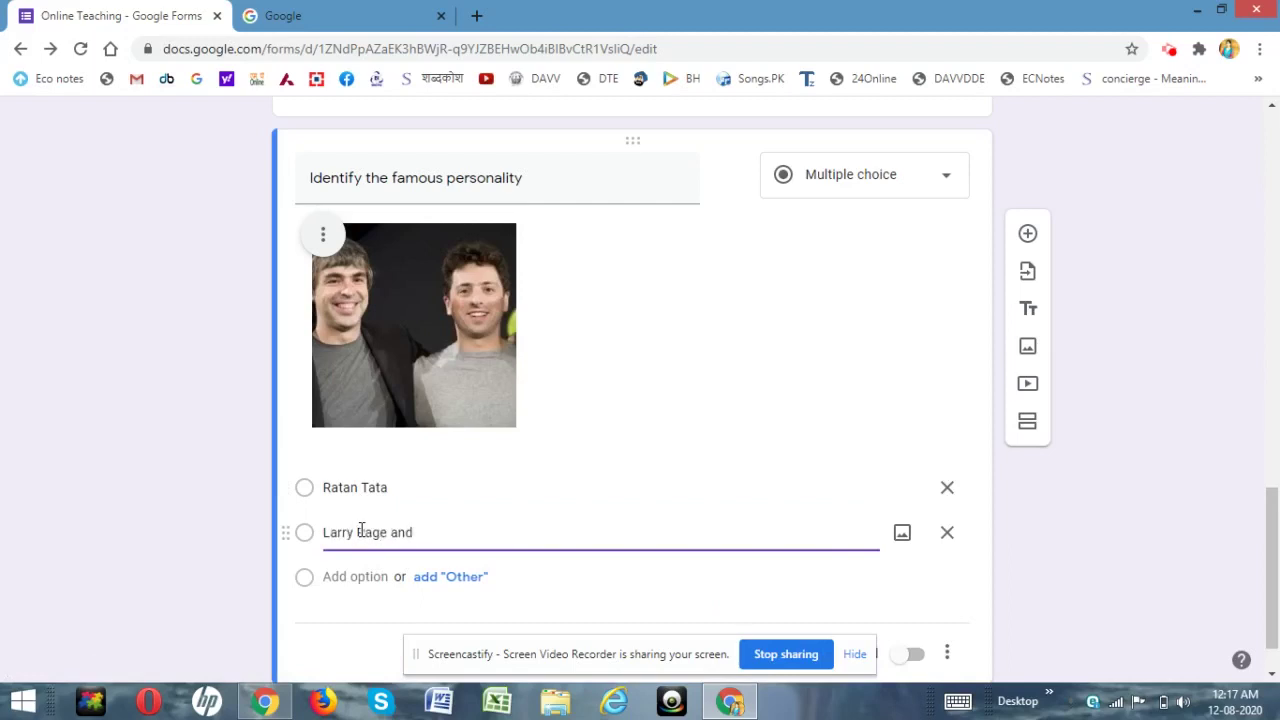
pyautogui.write('Sergey Brin')
# Step: Add "Tim Berners Lee" and "Barbara Liskov" as the third and fourth options of the famous personality question
pyautogui.click(356, 577)
pyautogui.write('Tim')
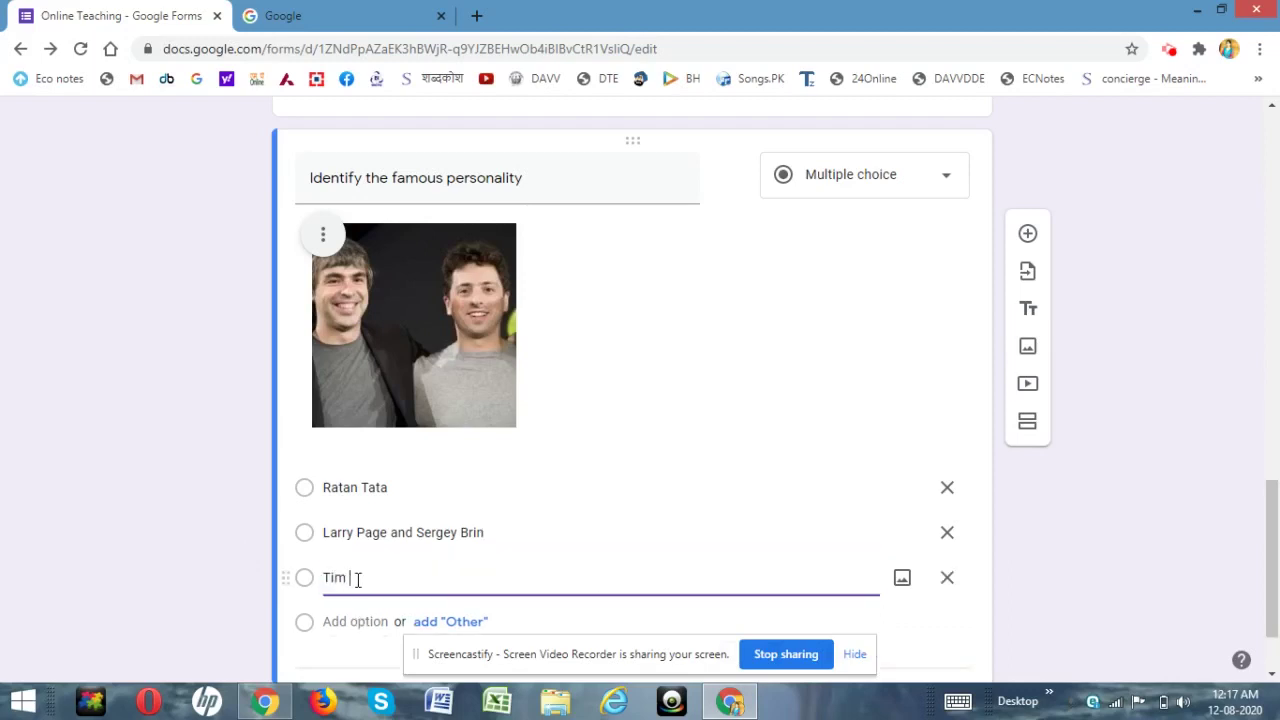
pyautogui.write(' Berners Lee')
pyautogui.click(365, 621)
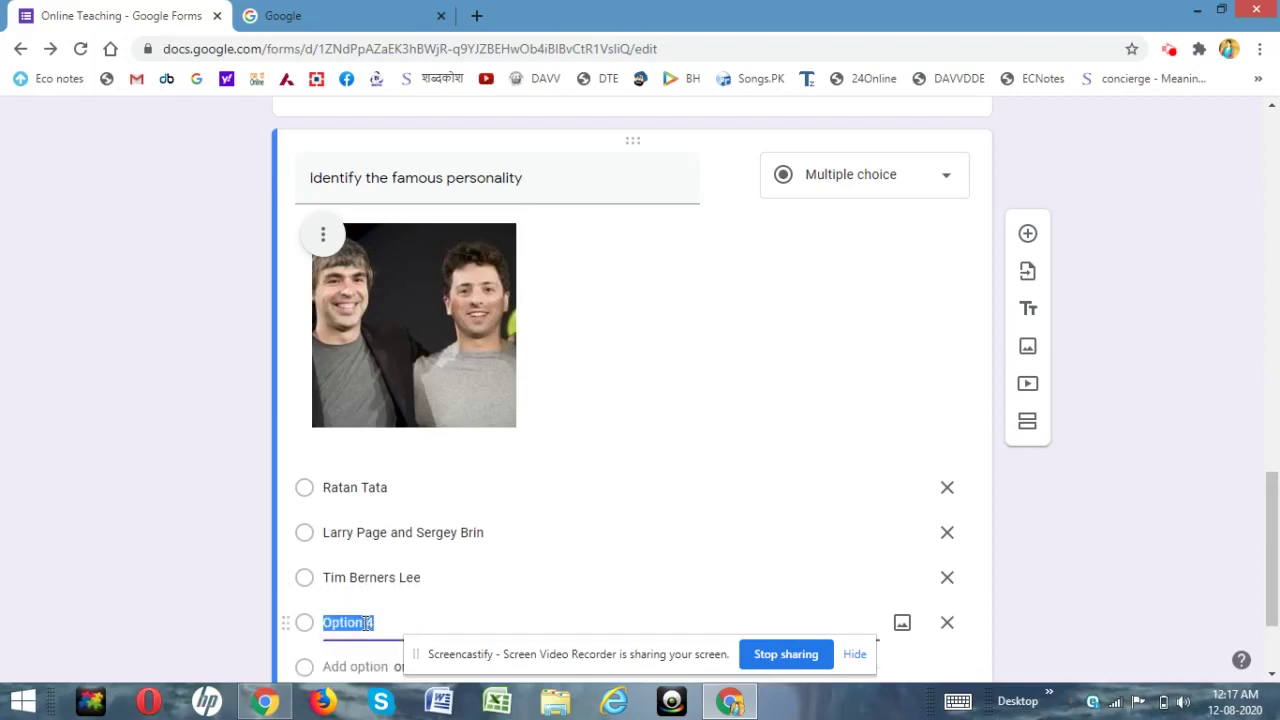
pyautogui.write('Barbara Liskov')
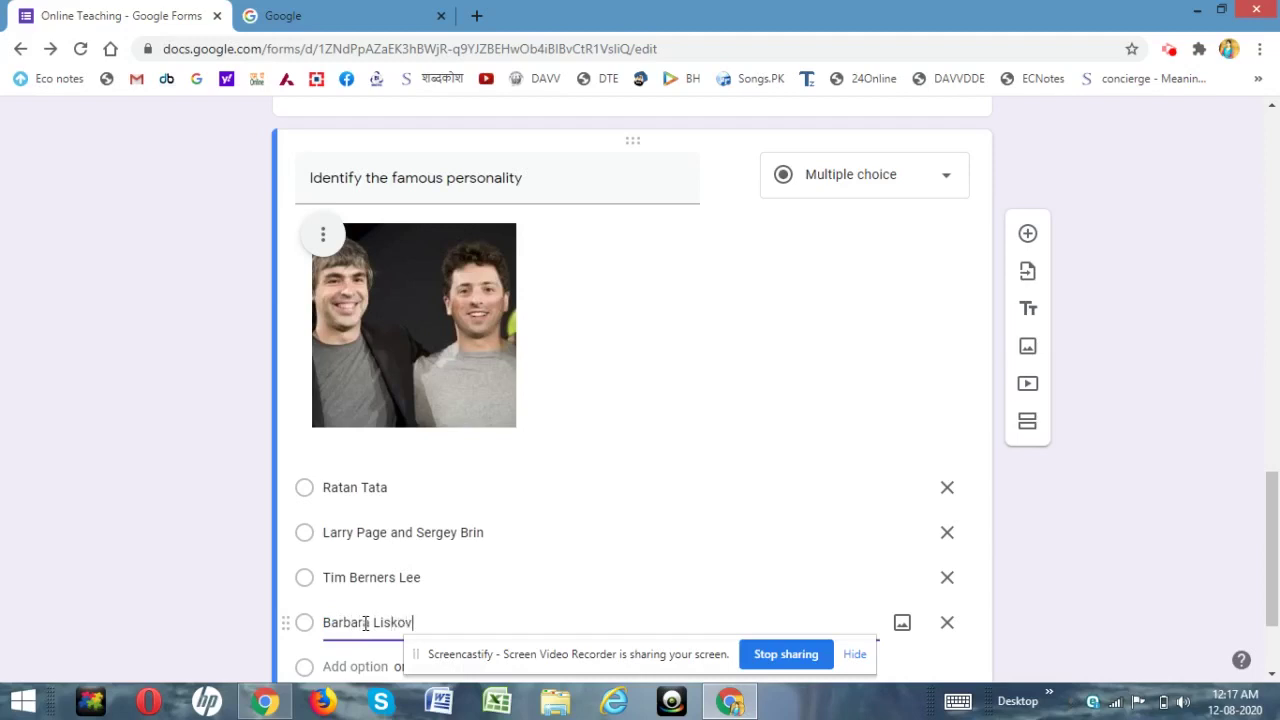
# Step: Make the famous personality question required
pyautogui.moveTo(523, 660); pyautogui.dragTo(890, 704)
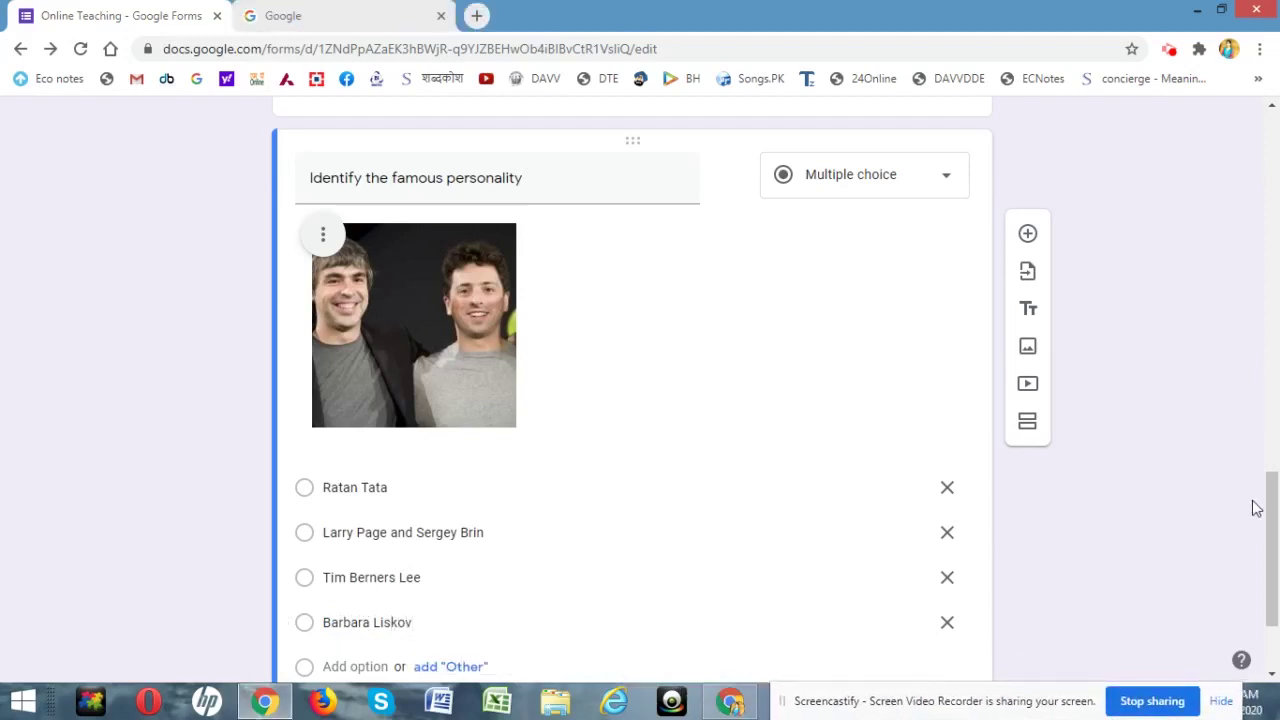
pyautogui.moveTo(1273, 509); pyautogui.dragTo(1273, 549)
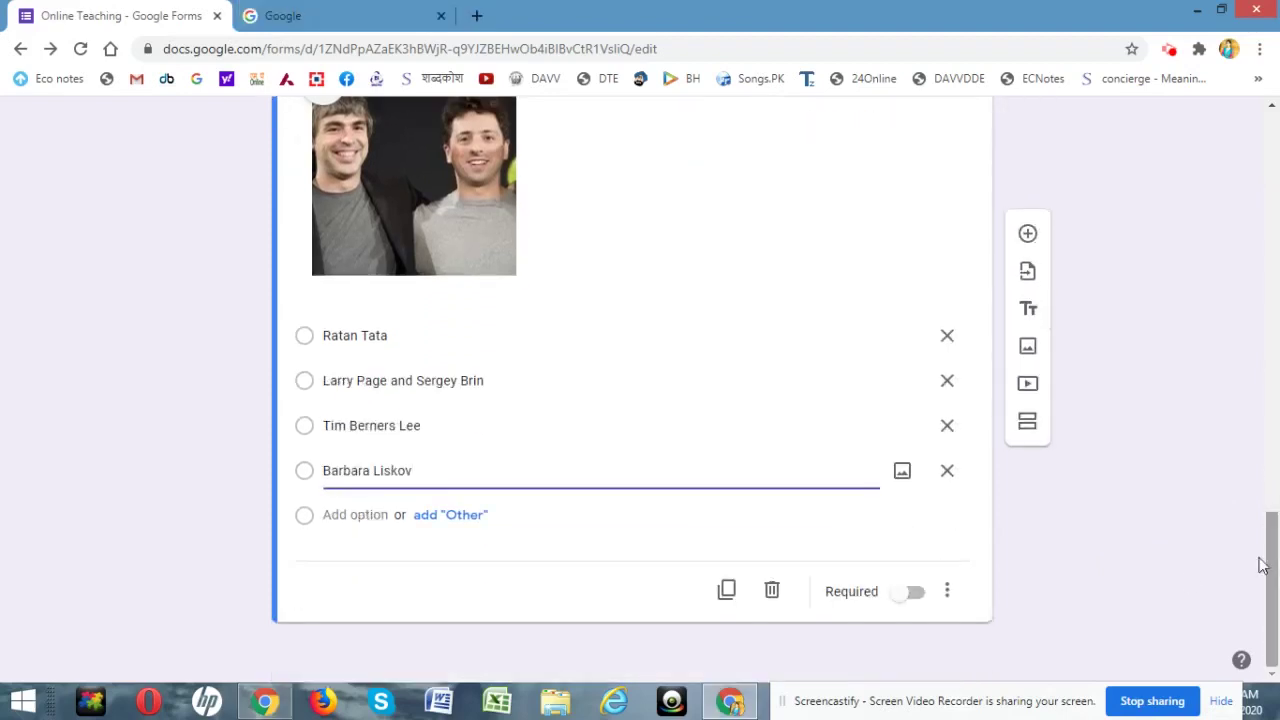
pyautogui.click(914, 591)
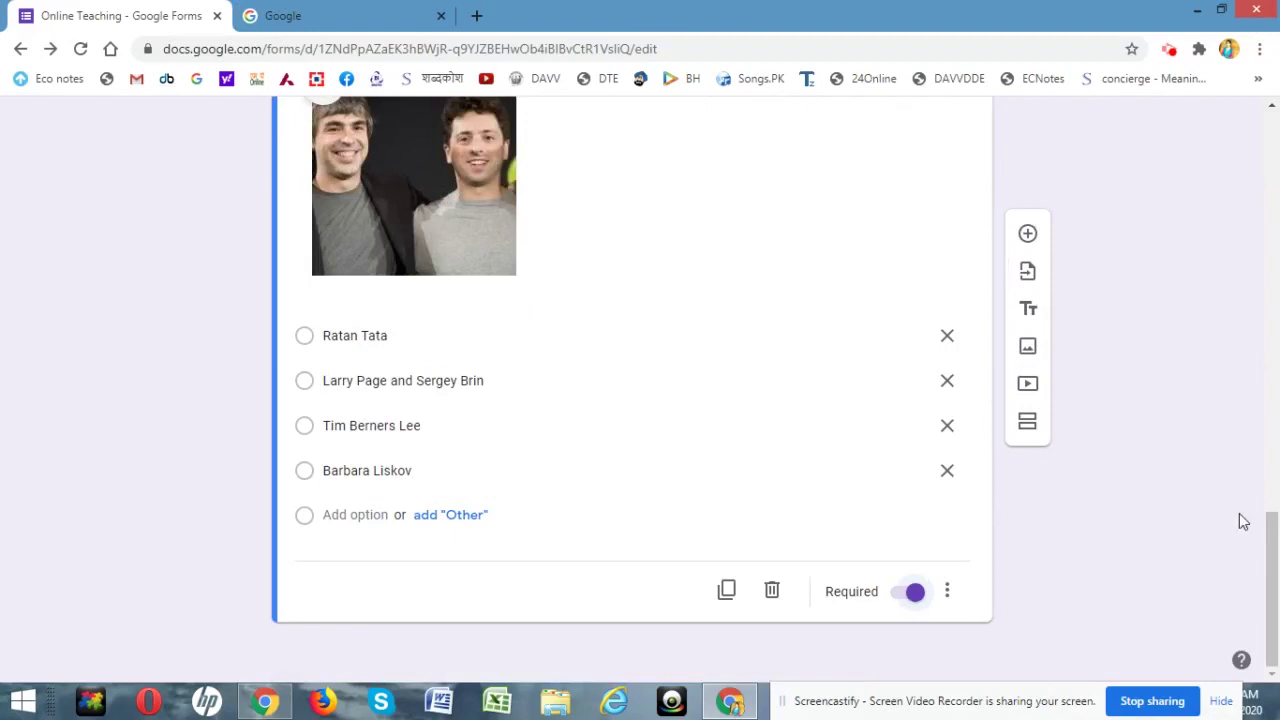
# Step: Add a question titled "Insert Passport Size Photograph" below the famous personality question
pyautogui.moveTo(1276, 575)
pyautogui.mouseDown()
pyautogui.moveTo(1276, 435)
pyautogui.moveTo(1276, 585)
pyautogui.mouseUp()
pyautogui.click(1028, 237)
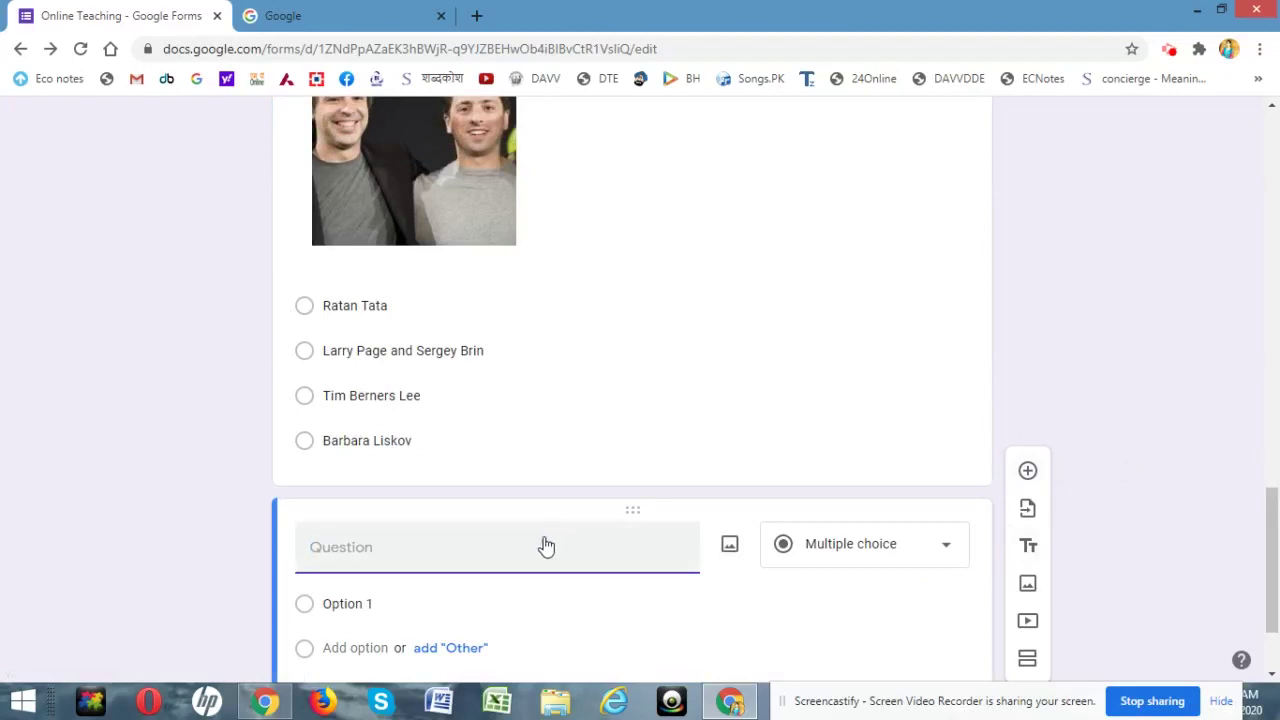
pyautogui.click(513, 553)
pyautogui.write('Insert Pass')
pyautogui.press('BackSpace')
pyautogui.press('BackSpace')
pyautogui.press('BackSpace')
pyautogui.write('ass po')
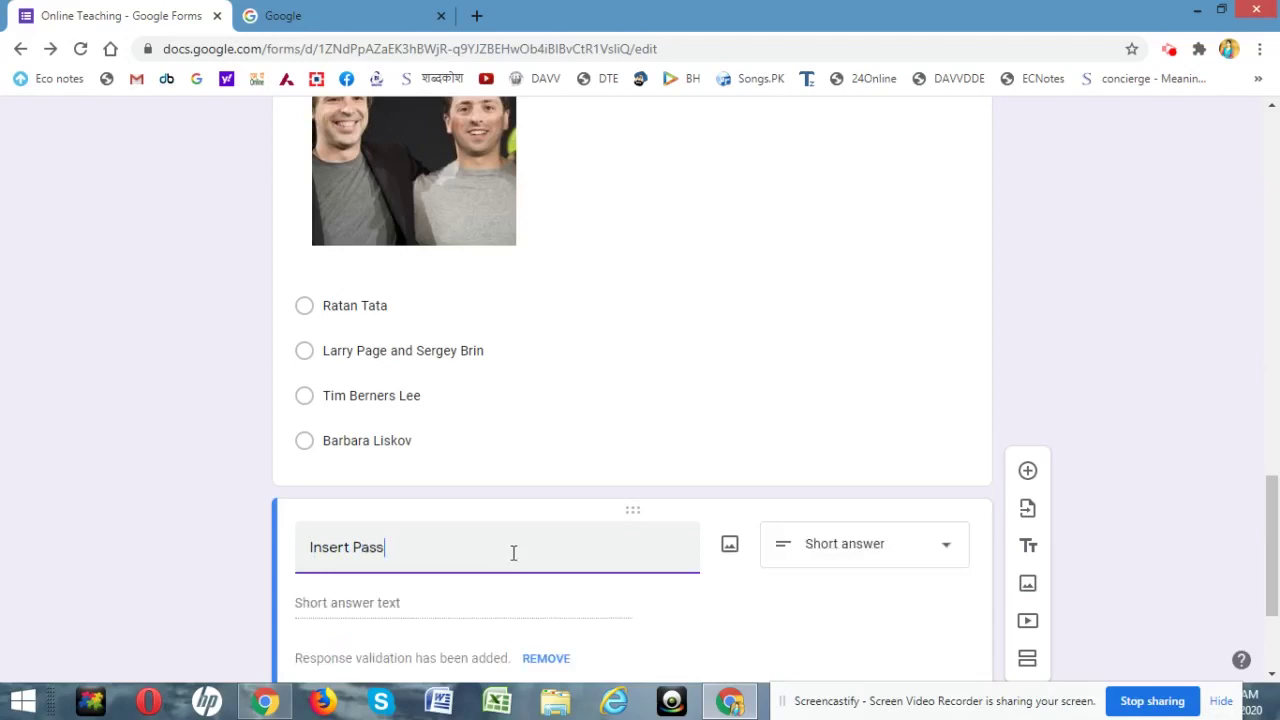
pyautogui.press('BackSpace')
pyautogui.press('BackSpace')
pyautogui.press('BackSpace')
pyautogui.press('BackSpace')
pyautogui.write('port ize')
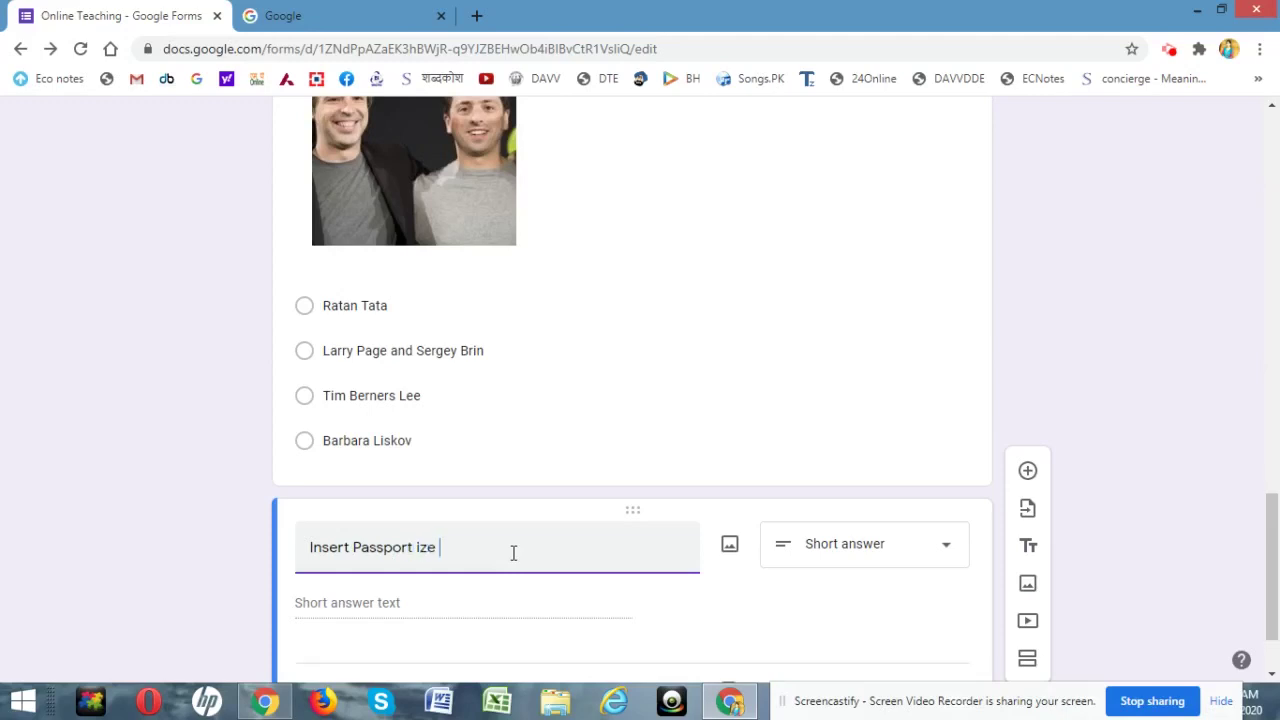
pyautogui.press('BackSpace')
pyautogui.press('BackSpace')
pyautogui.press('BackSpace')
pyautogui.press('BackSpace')
pyautogui.write('Size Photograph')
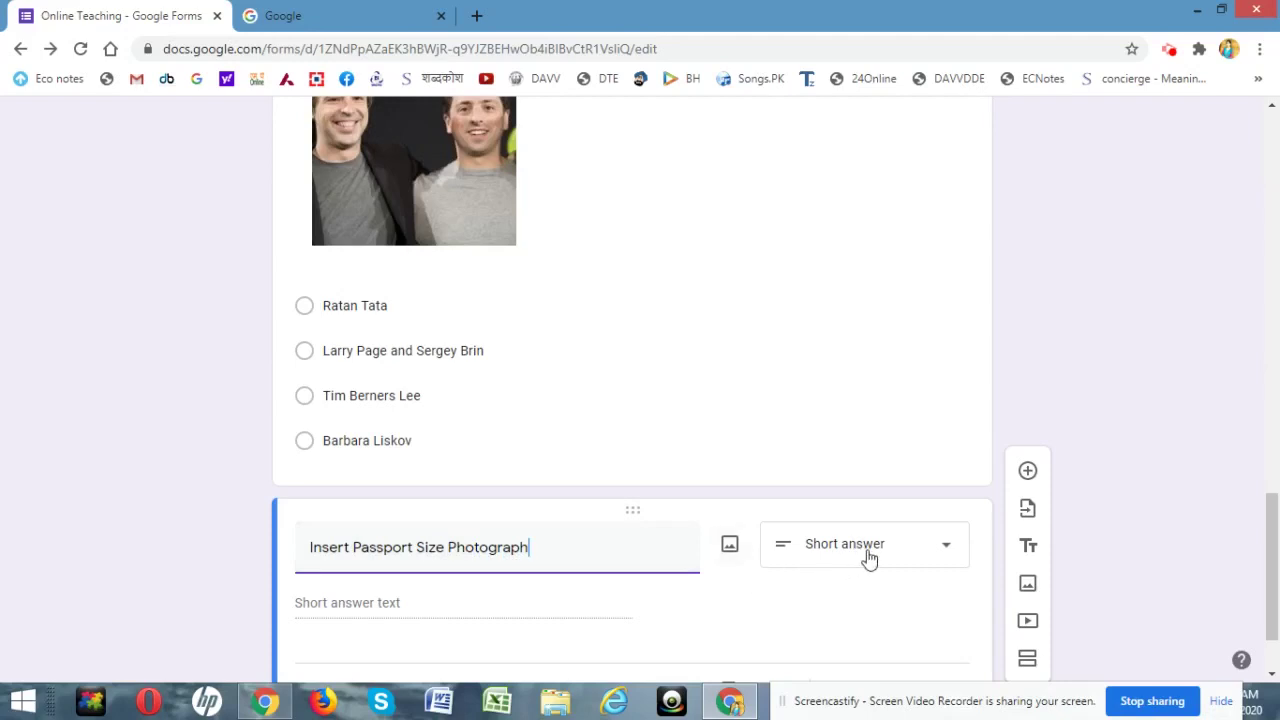
# Step: Change the passport photograph question to the File upload type and agree to let respondents upload files to Drive
pyautogui.click(916, 551)
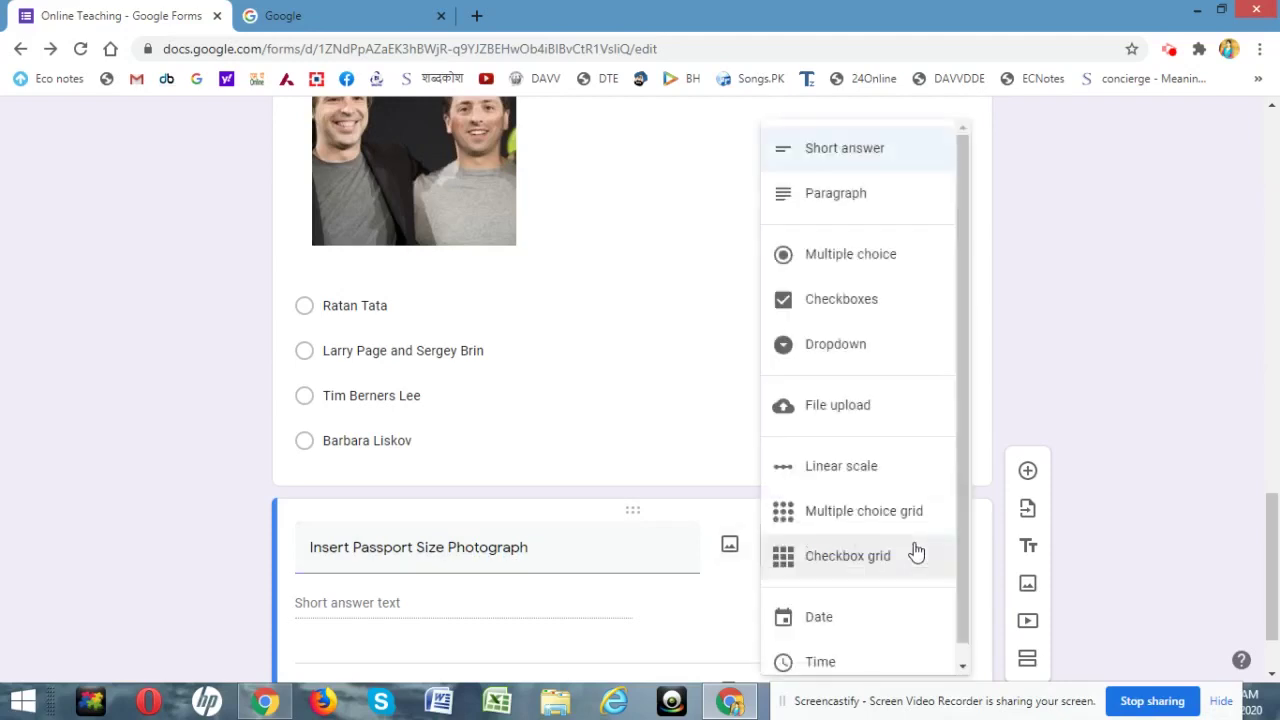
pyautogui.click(864, 414)
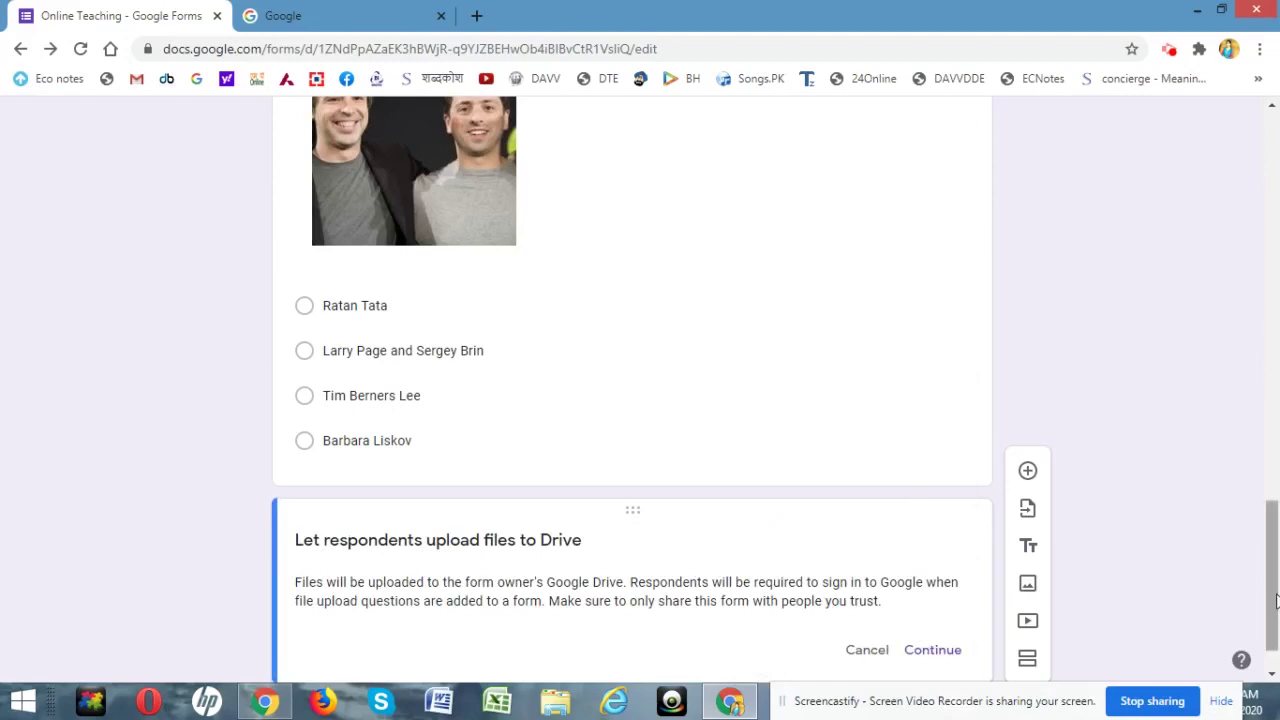
pyautogui.moveTo(1277, 604); pyautogui.dragTo(1279, 668)
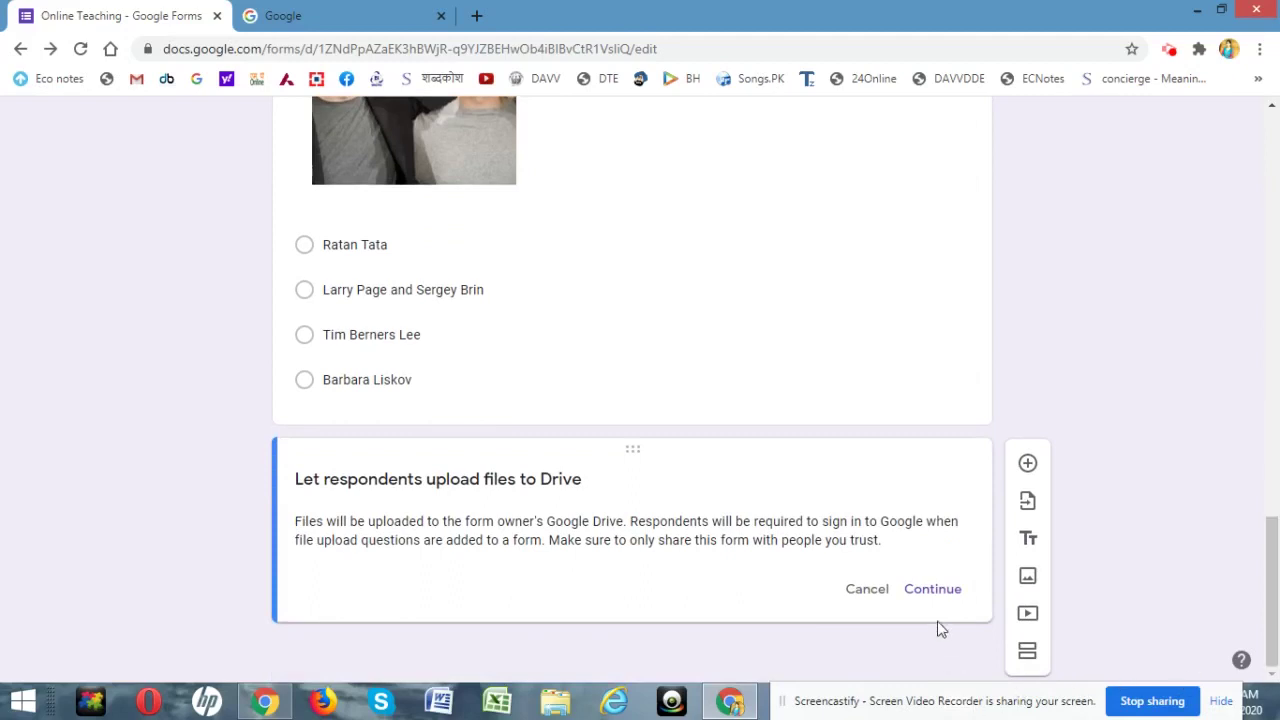
pyautogui.click(929, 592)
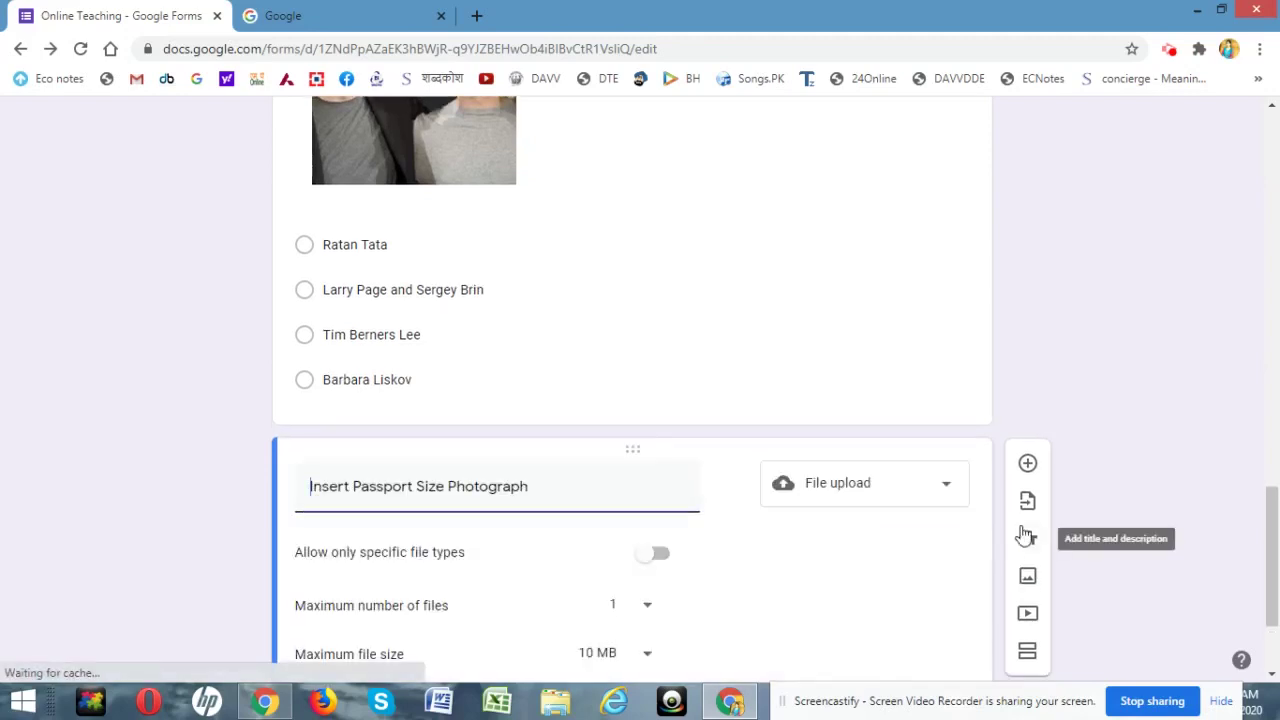
# Step: Restrict the passport photograph upload to specific file types, allowing only Image
pyautogui.click(668, 557)
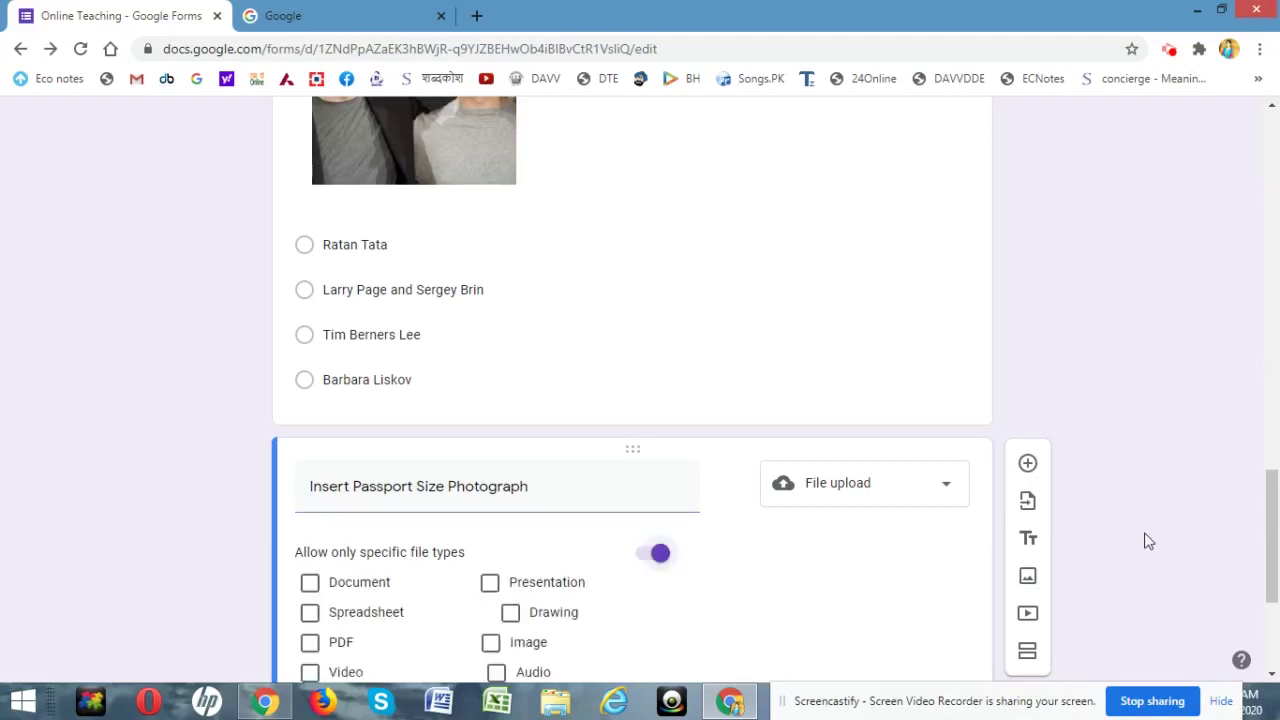
pyautogui.scroll(-3, 1275, 495)
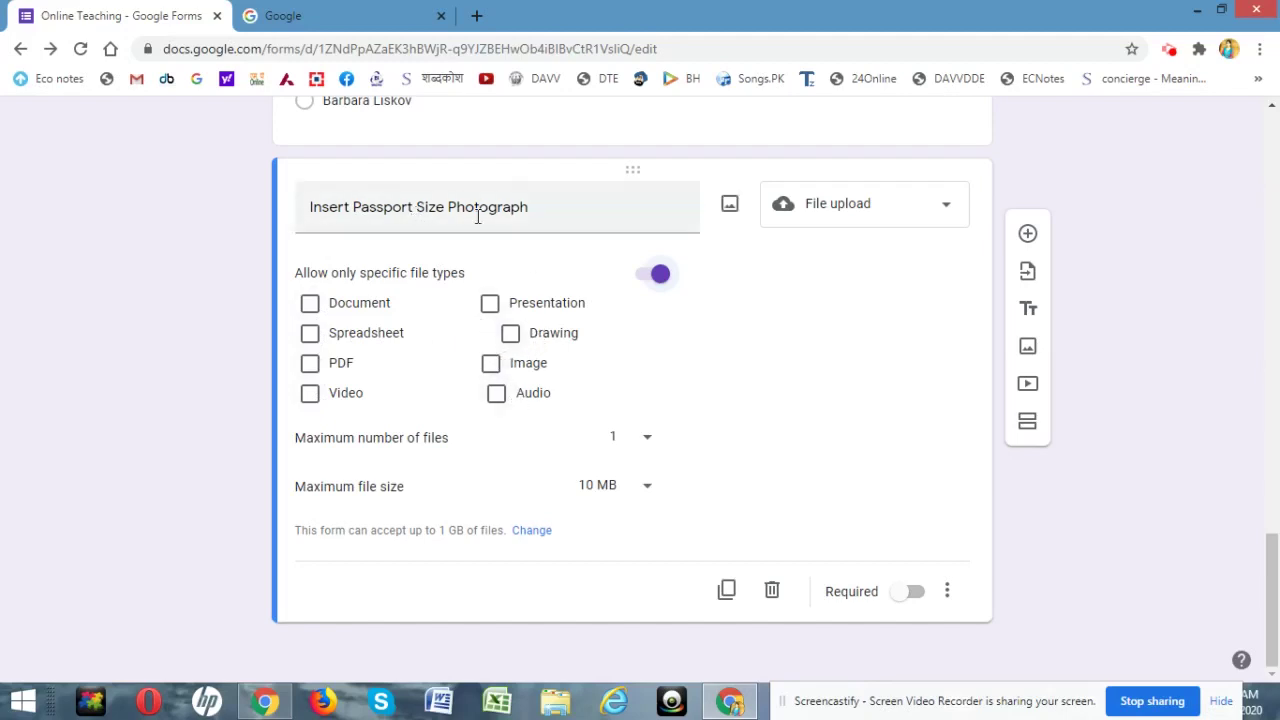
pyautogui.click(490, 363)
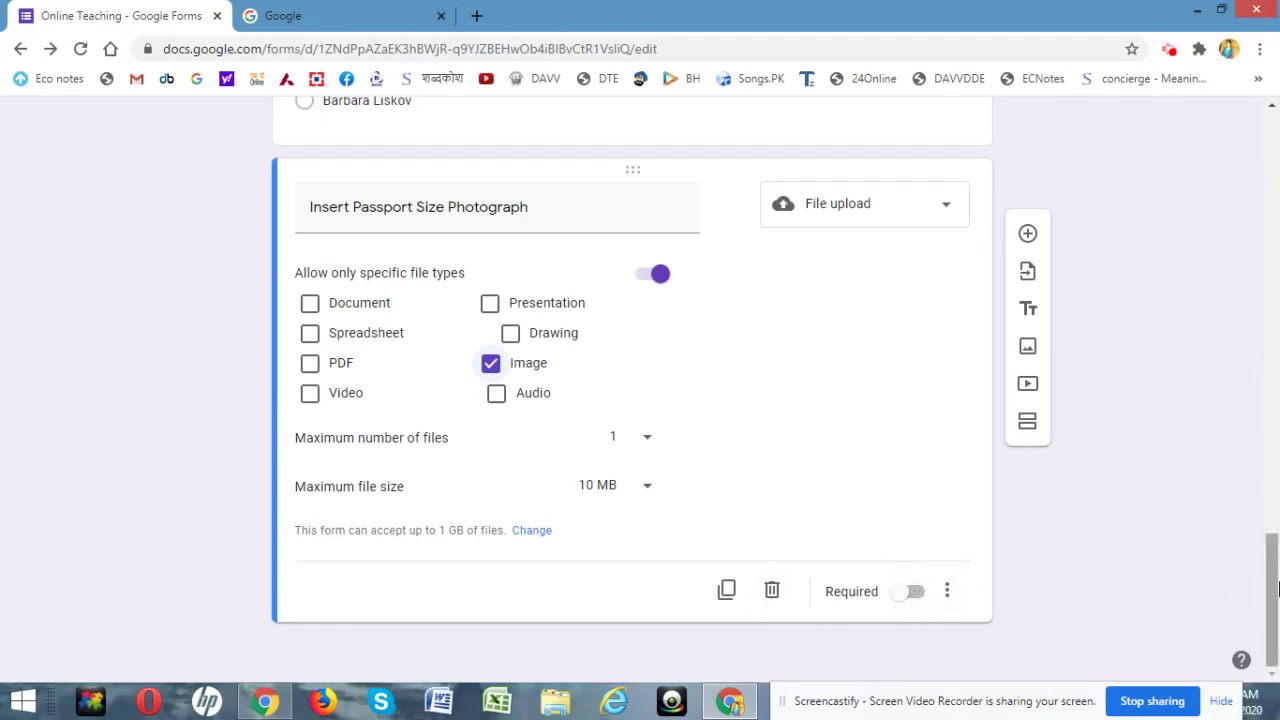
# Step: Add a Multiple choice question titled "While creating a Google What can be uploaded?" after the passport photograph question
pyautogui.click(1028, 238)
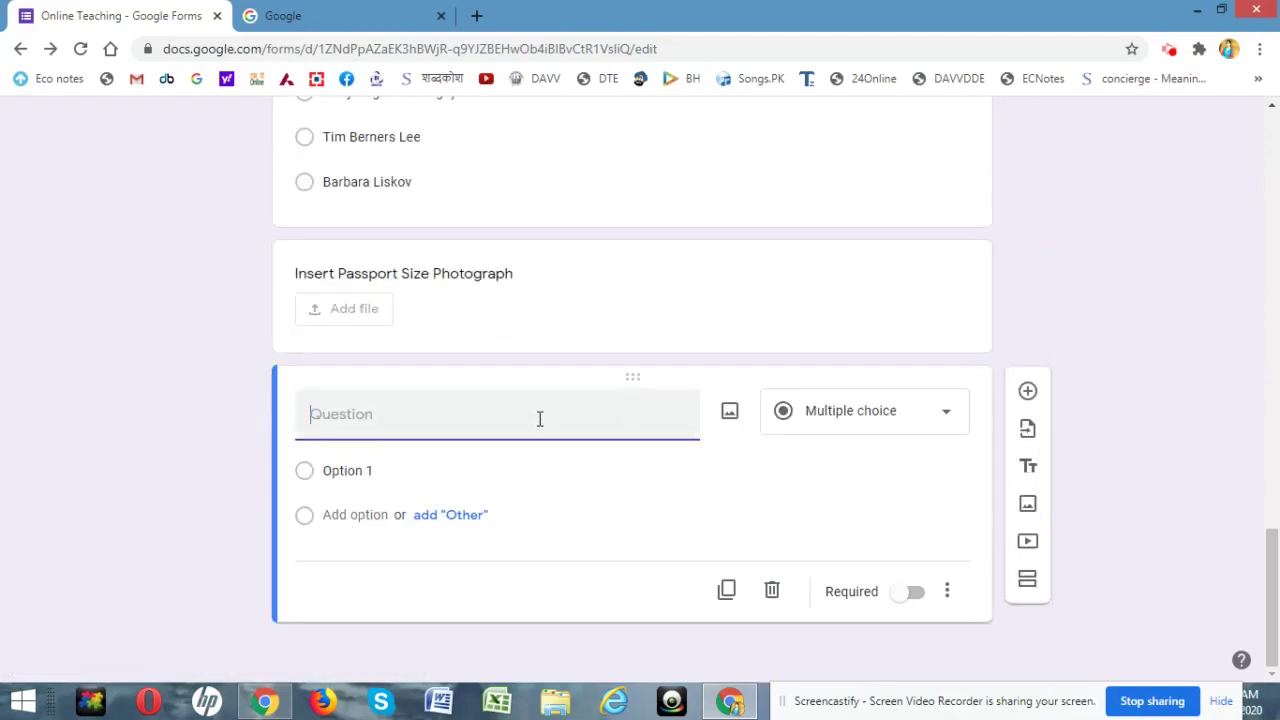
pyautogui.write('While creating a')
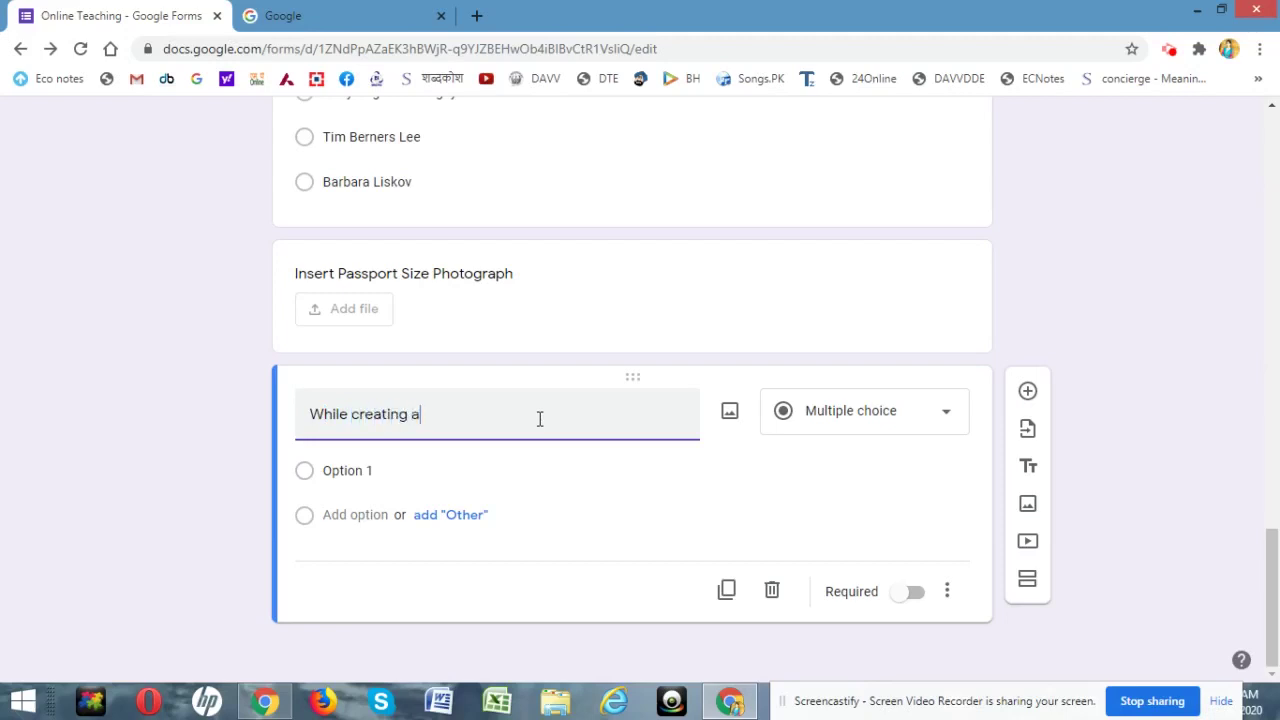
pyautogui.write(' Google')
pyautogui.write('What can be upl')
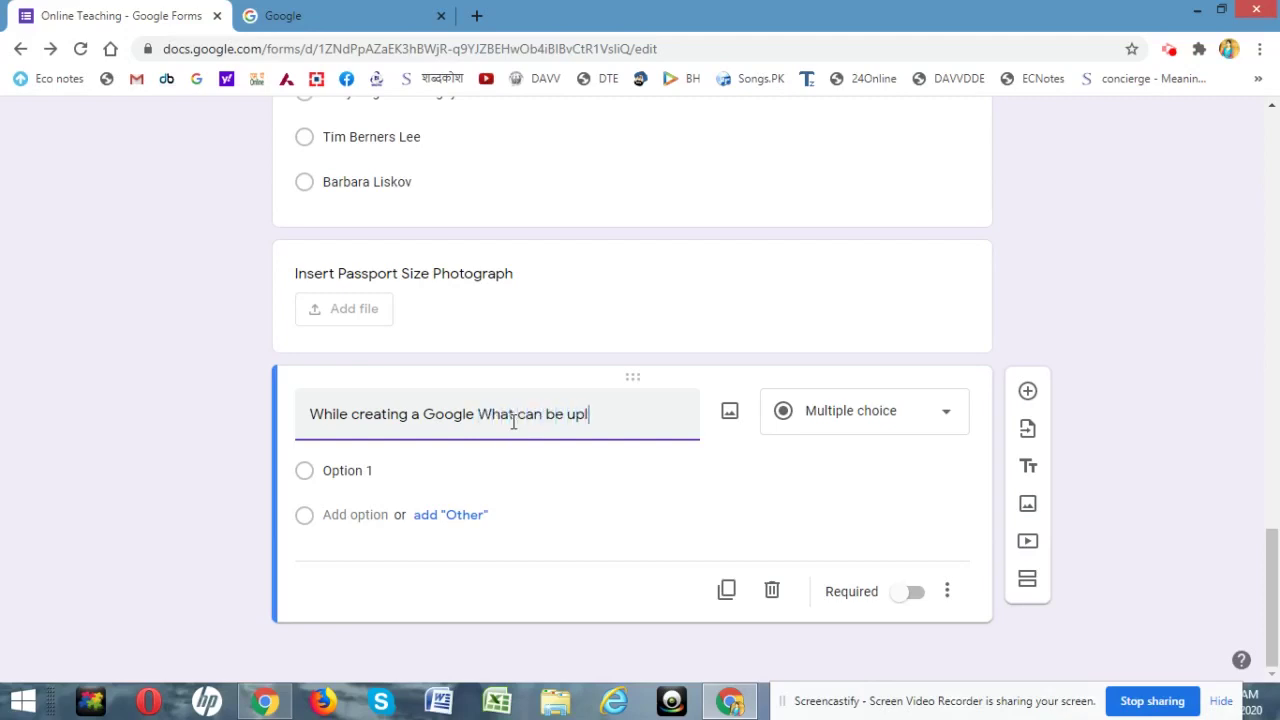
pyautogui.write('oaded?')
pyautogui.click(430, 470)
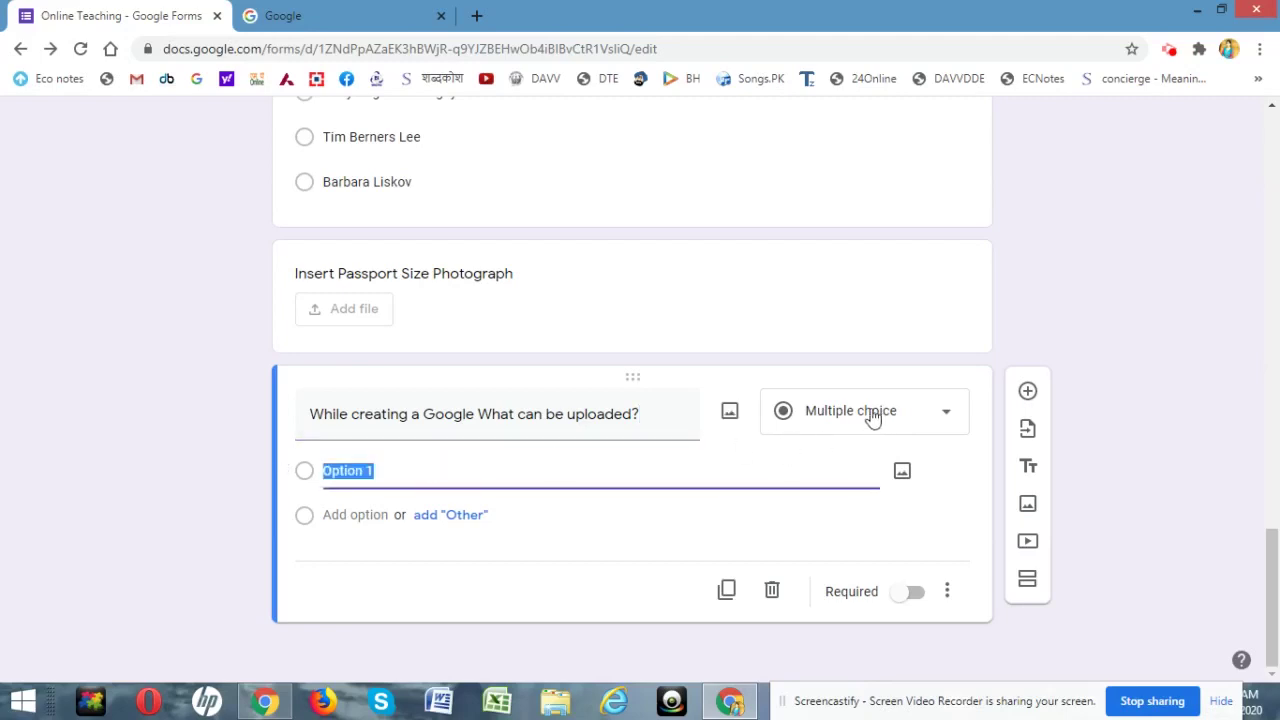
pyautogui.click(935, 415)
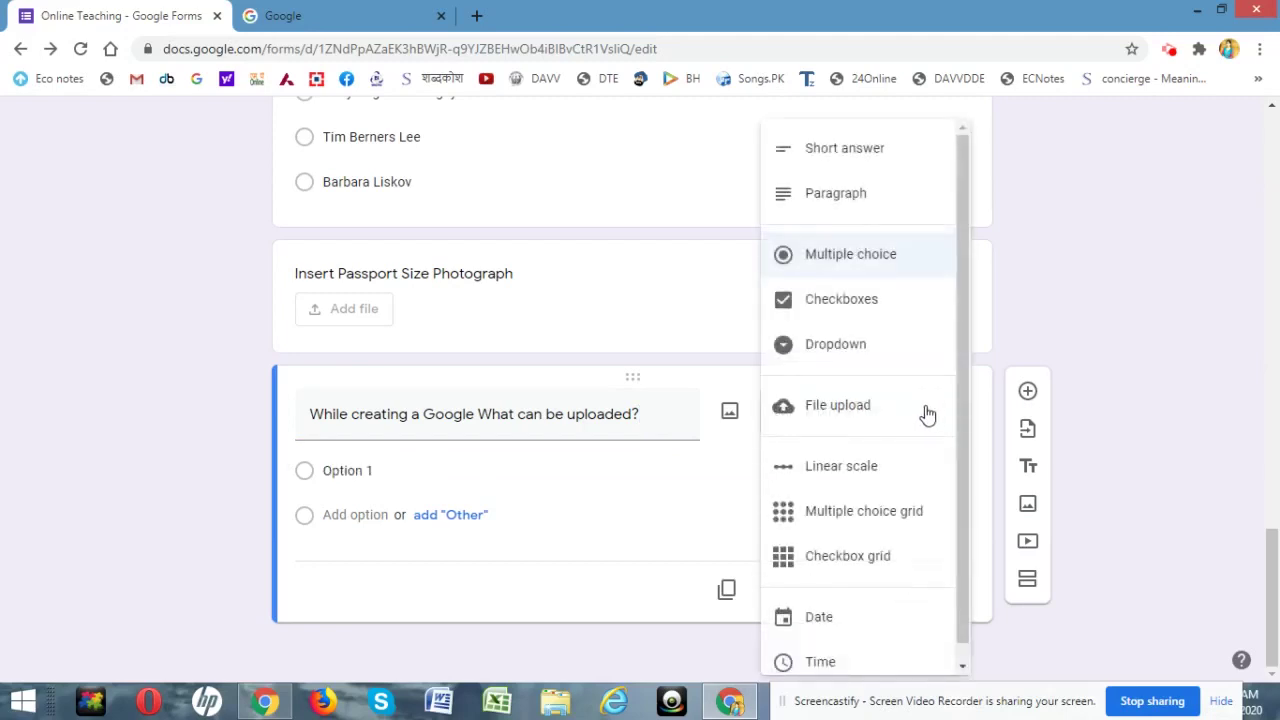
pyautogui.click(857, 260)
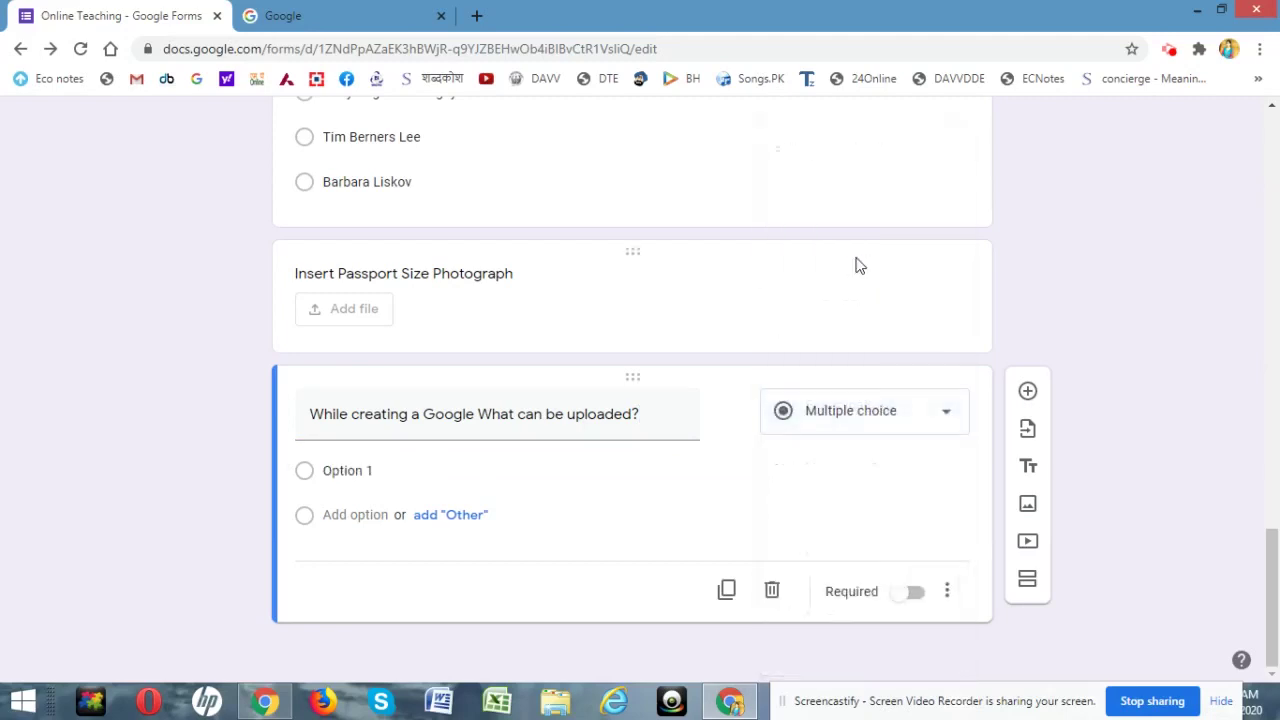
# Step: Fill in the options Video, PDF, Image and Table for the "While creating a Google What can be uploaded?" question
pyautogui.click(458, 474)
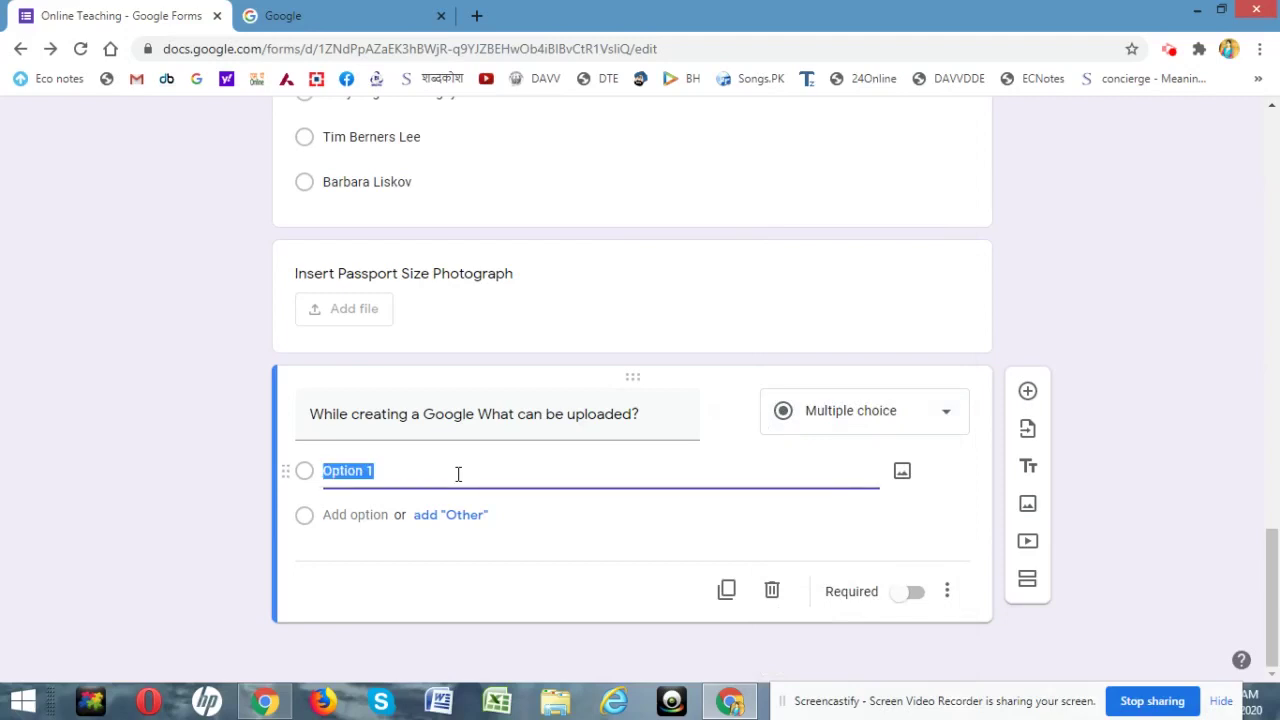
pyautogui.write('Video')
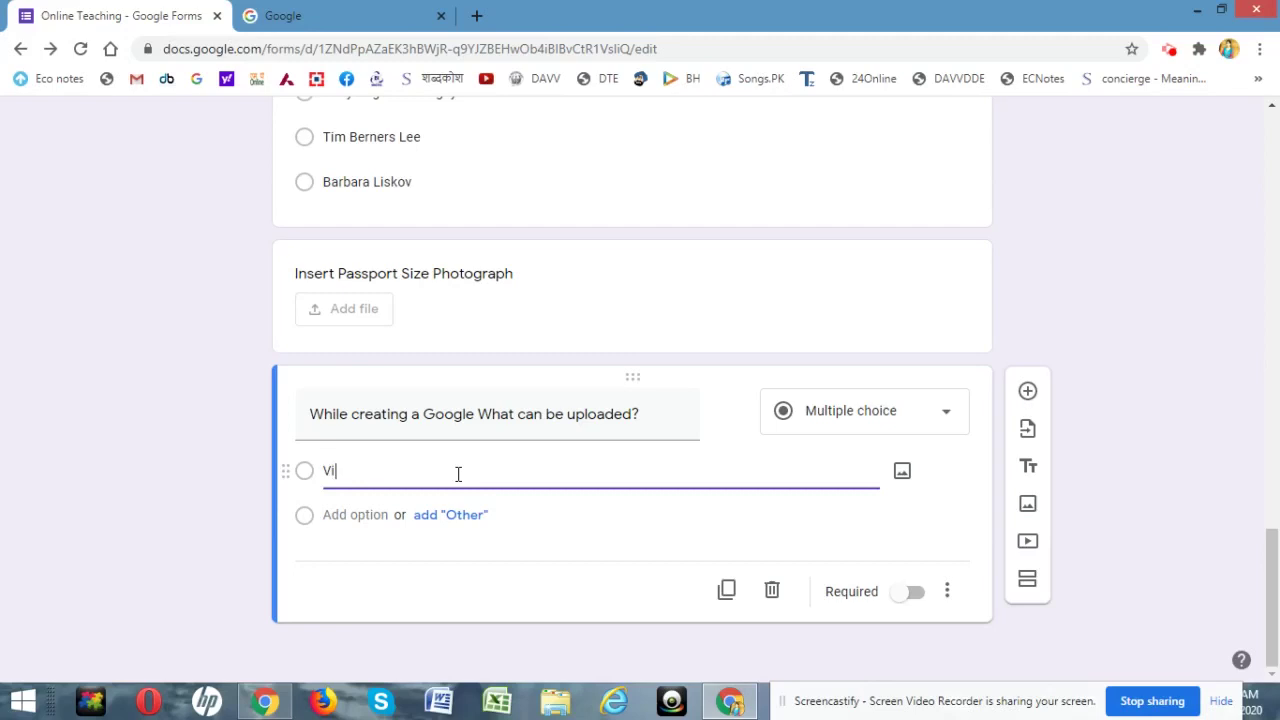
pyautogui.click(370, 514)
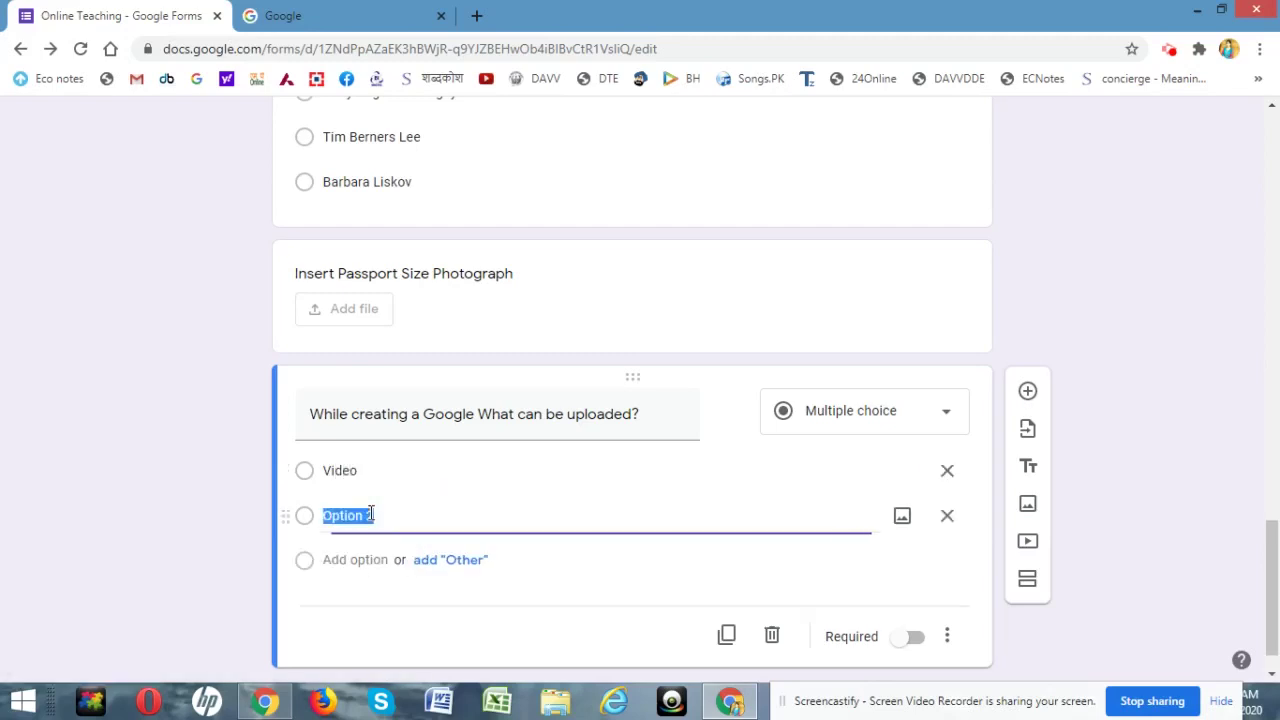
pyautogui.write('PDF')
pyautogui.click(352, 560)
pyautogui.write('Ima')
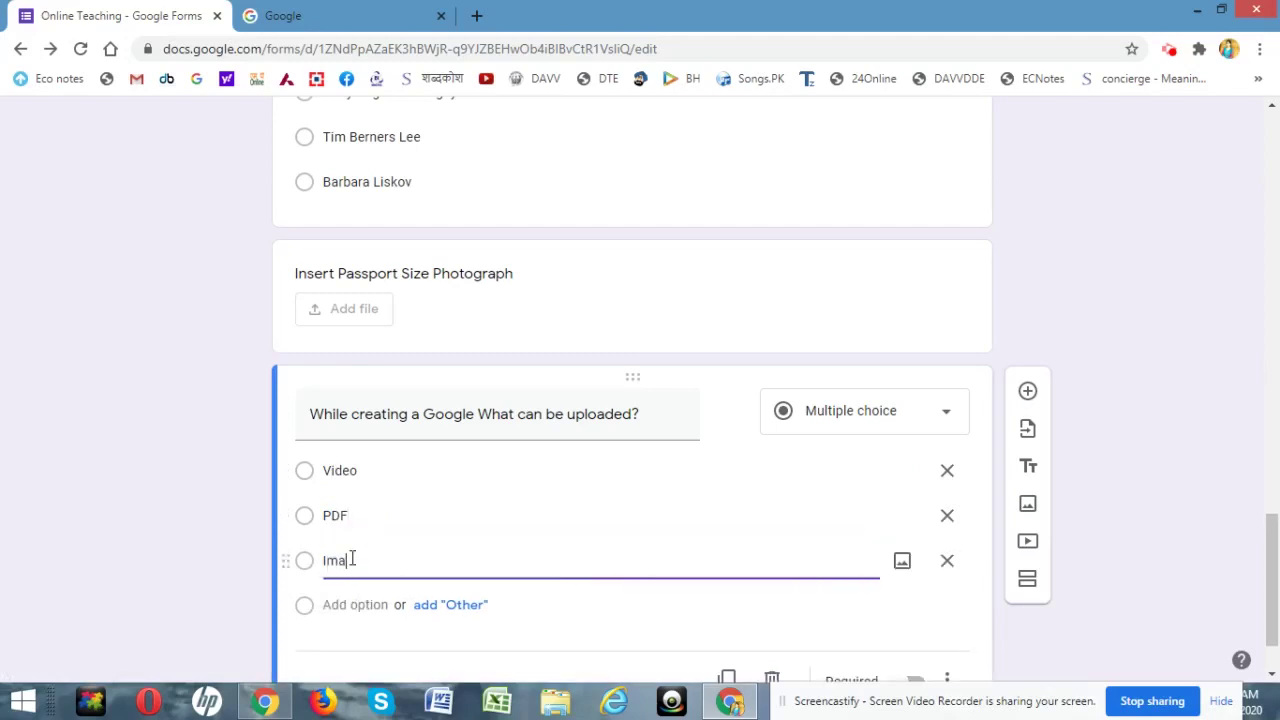
pyautogui.write('ge')
pyautogui.click(352, 604)
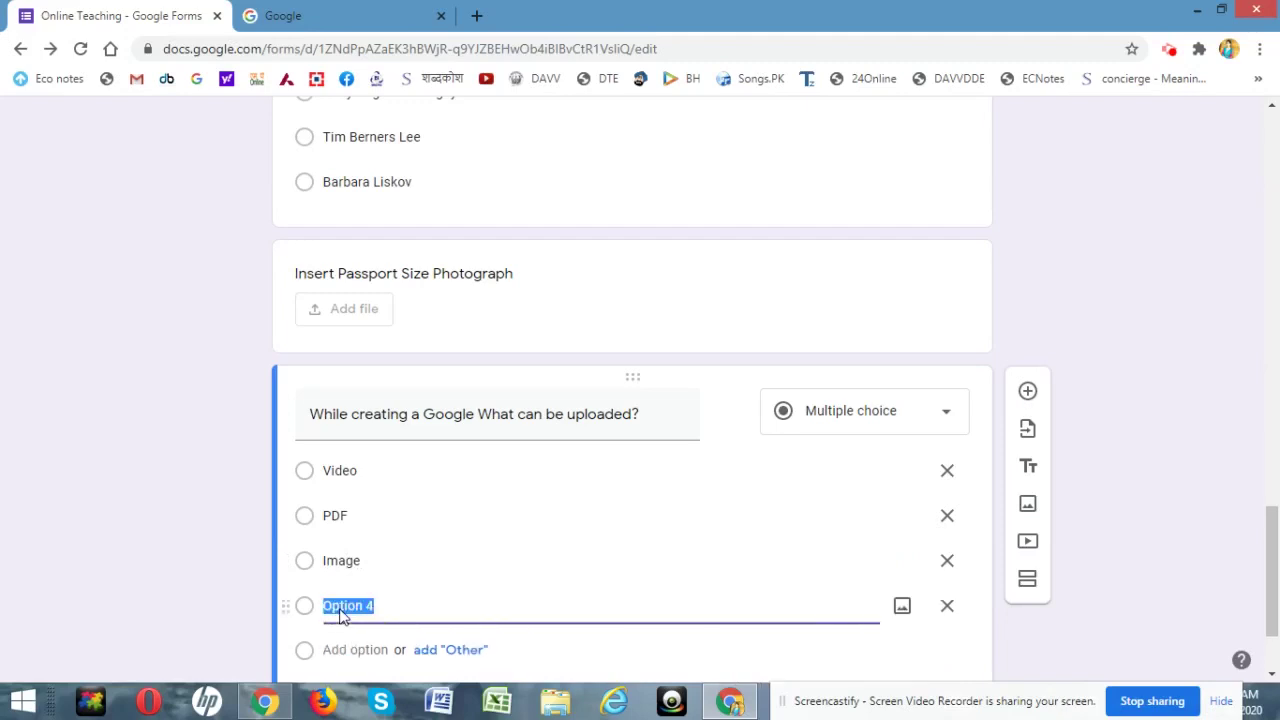
pyautogui.write('Table')
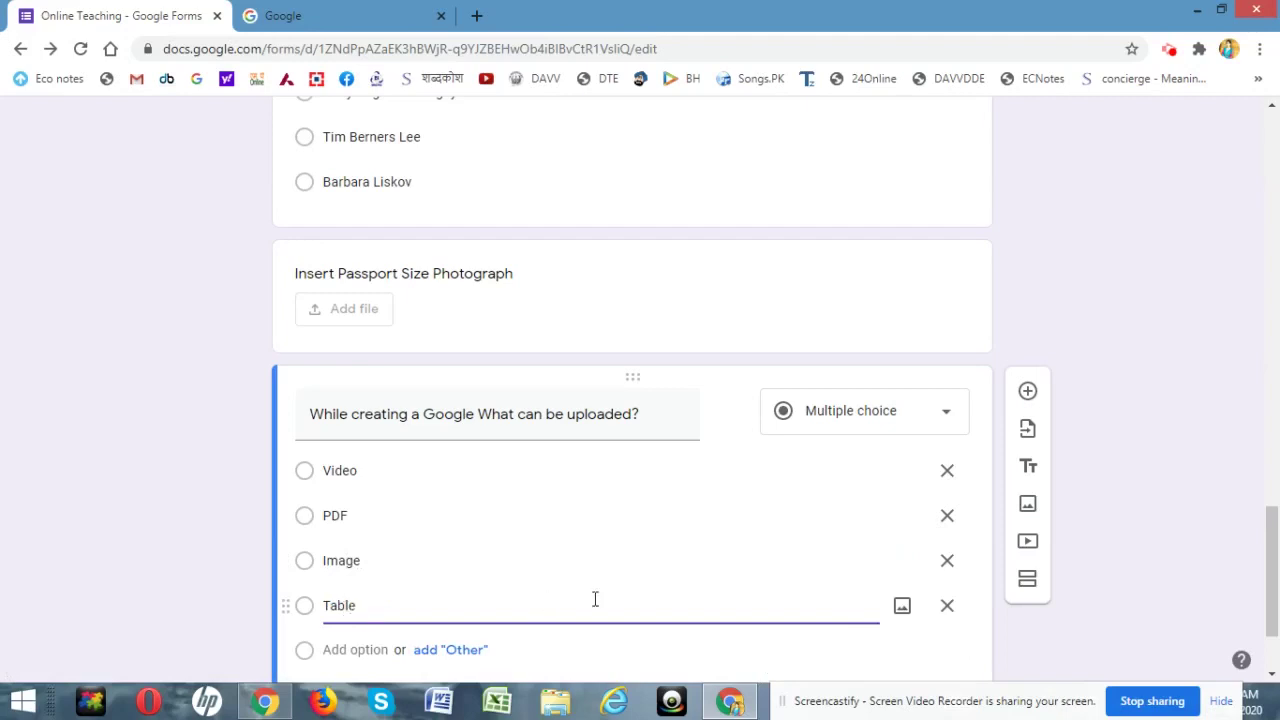
# Step: Change the "What can be uploaded?" question to the Checkboxes type and make it required
pyautogui.moveTo(1273, 621); pyautogui.dragTo(1273, 648)
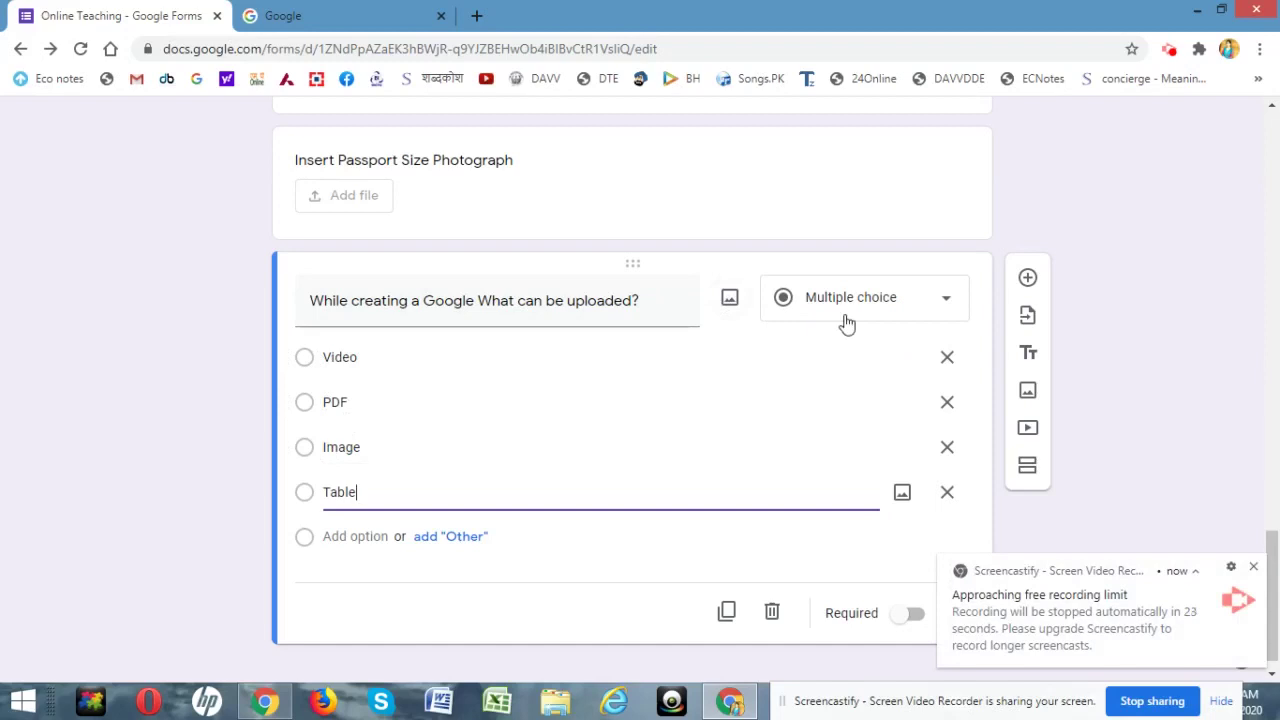
pyautogui.click(943, 310)
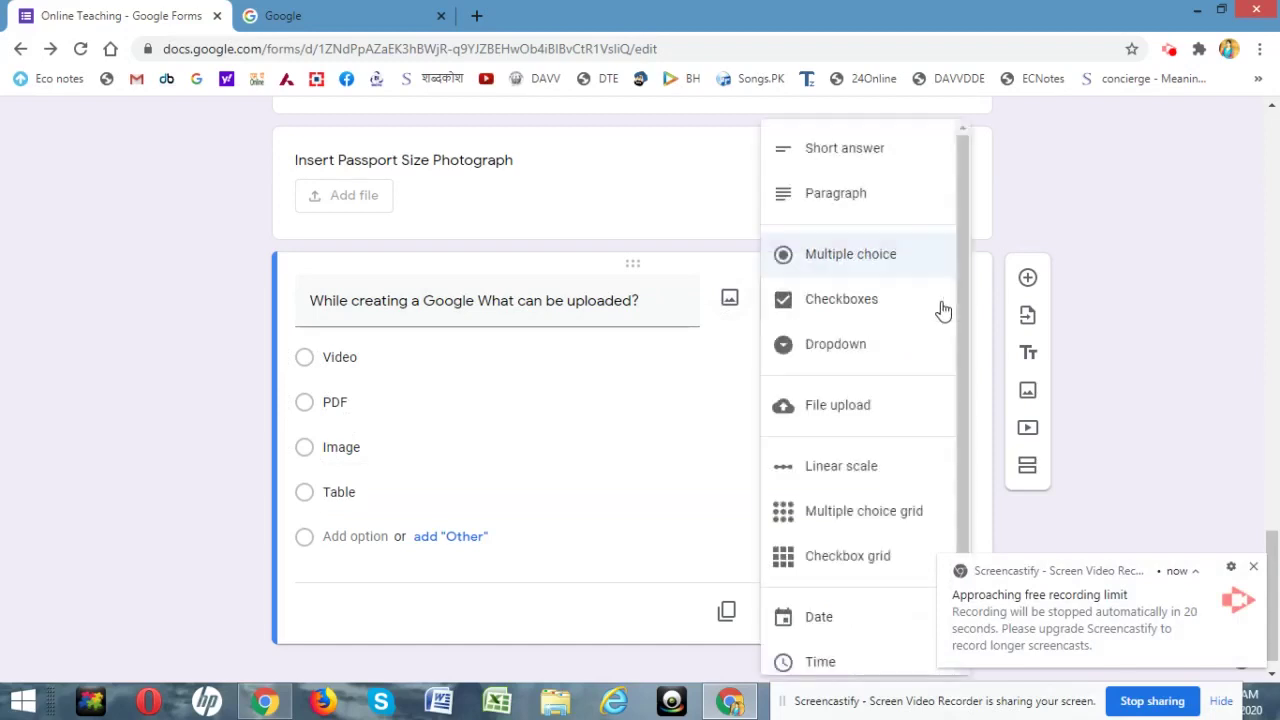
pyautogui.click(866, 306)
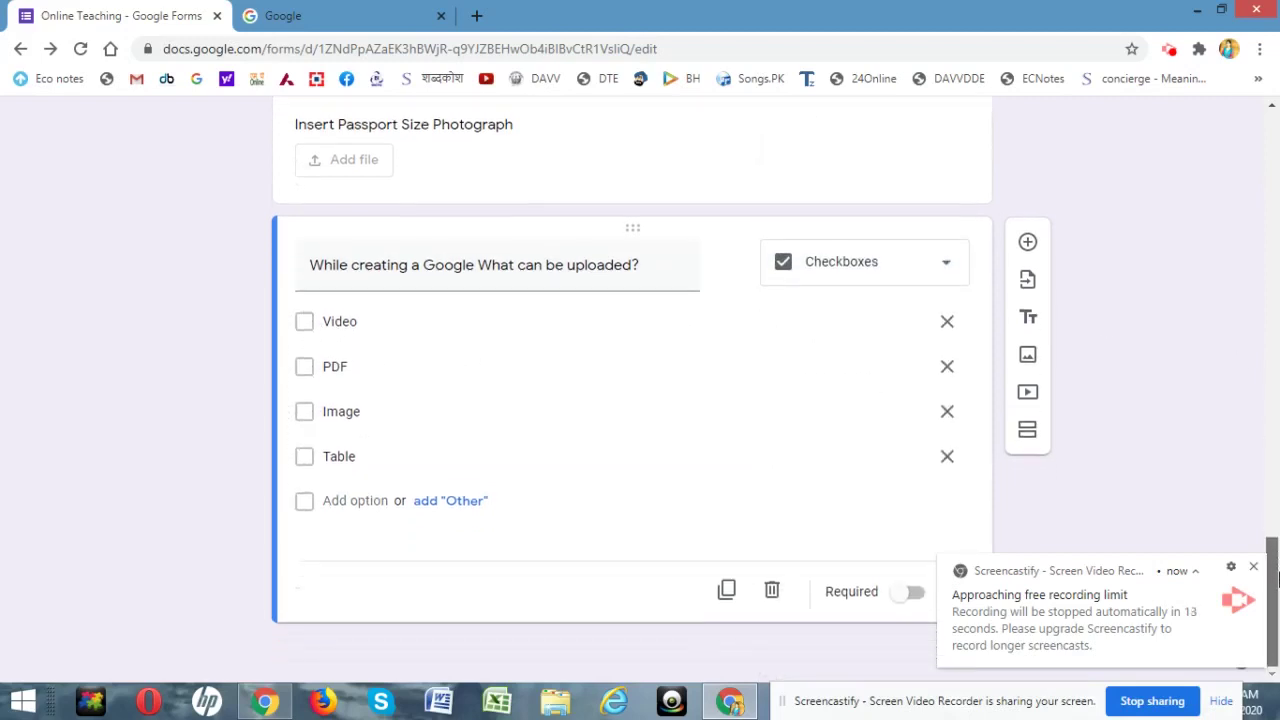
pyautogui.scroll(-1, 1272, 560)
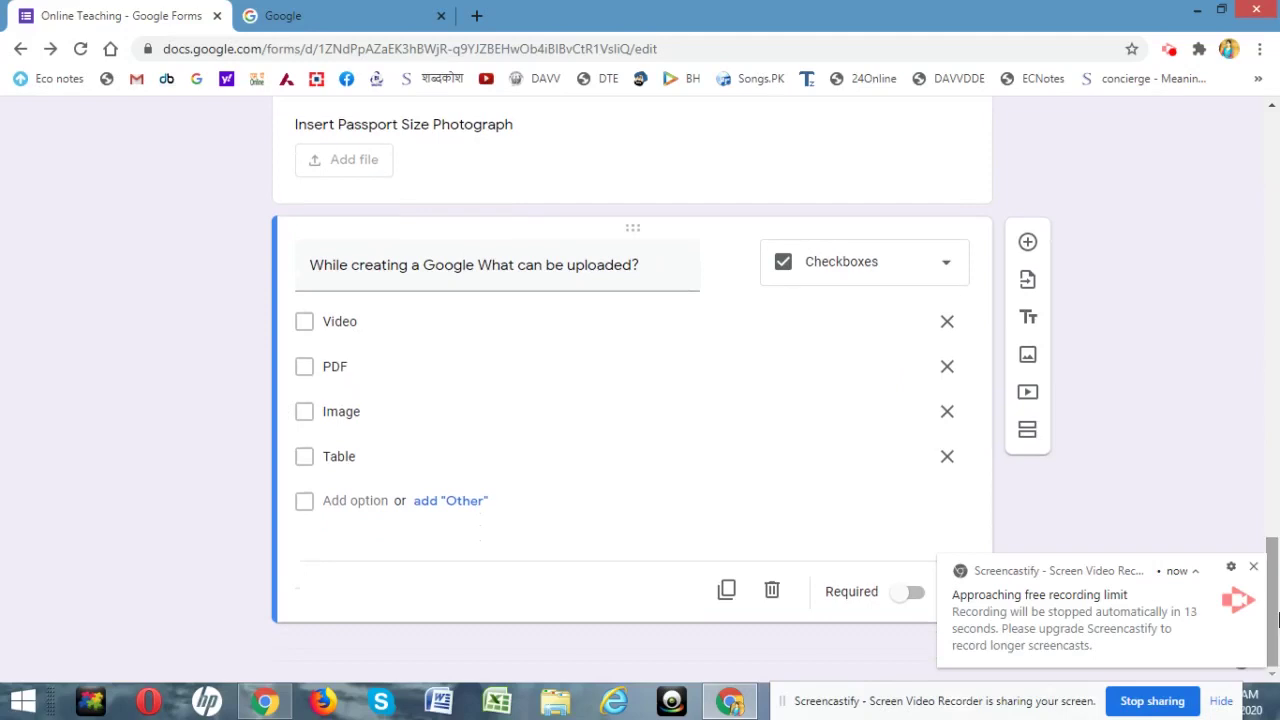
pyautogui.click(916, 598)
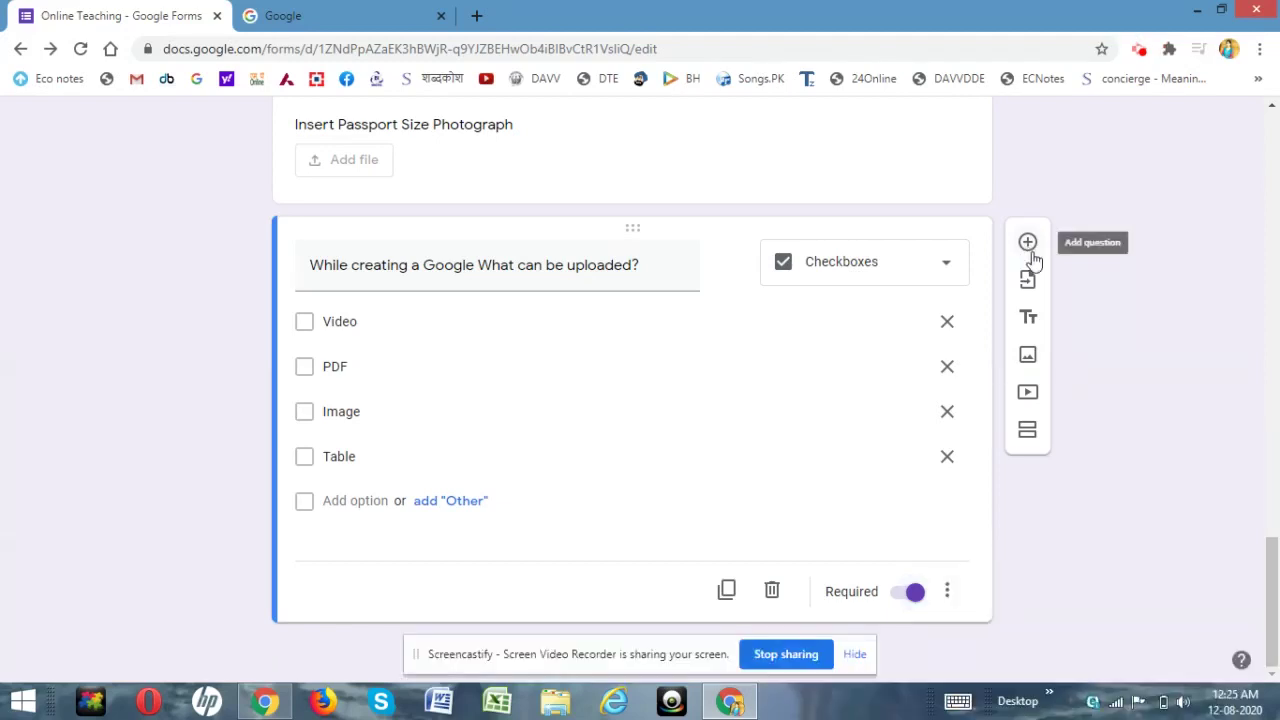
pyautogui.click(947, 272)
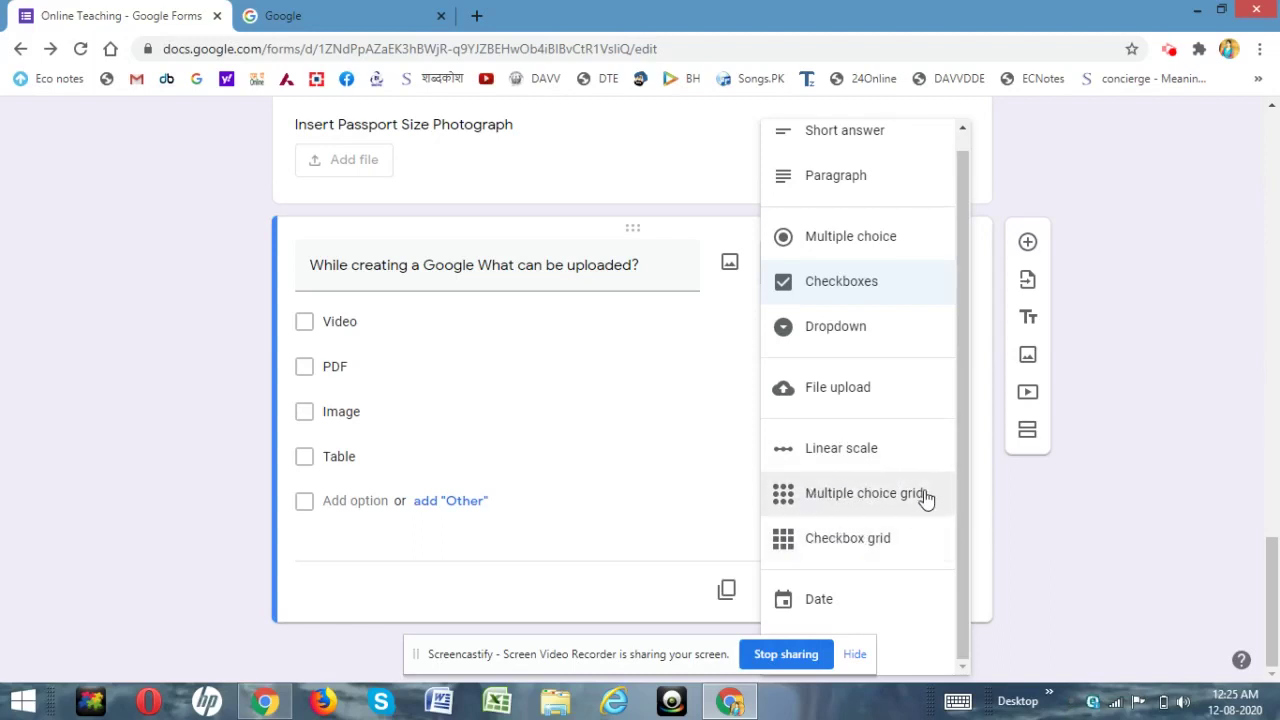
pyautogui.click(1105, 480)
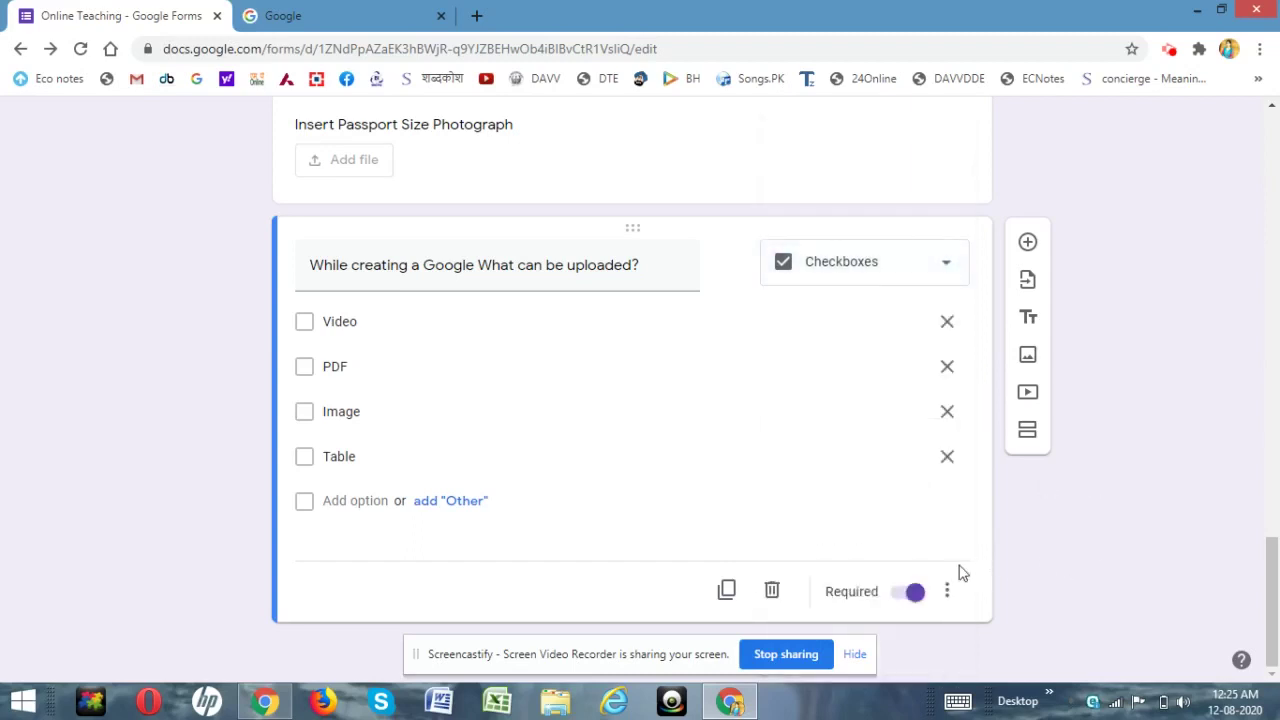
pyautogui.moveTo(709, 667); pyautogui.dragTo(1079, 717)
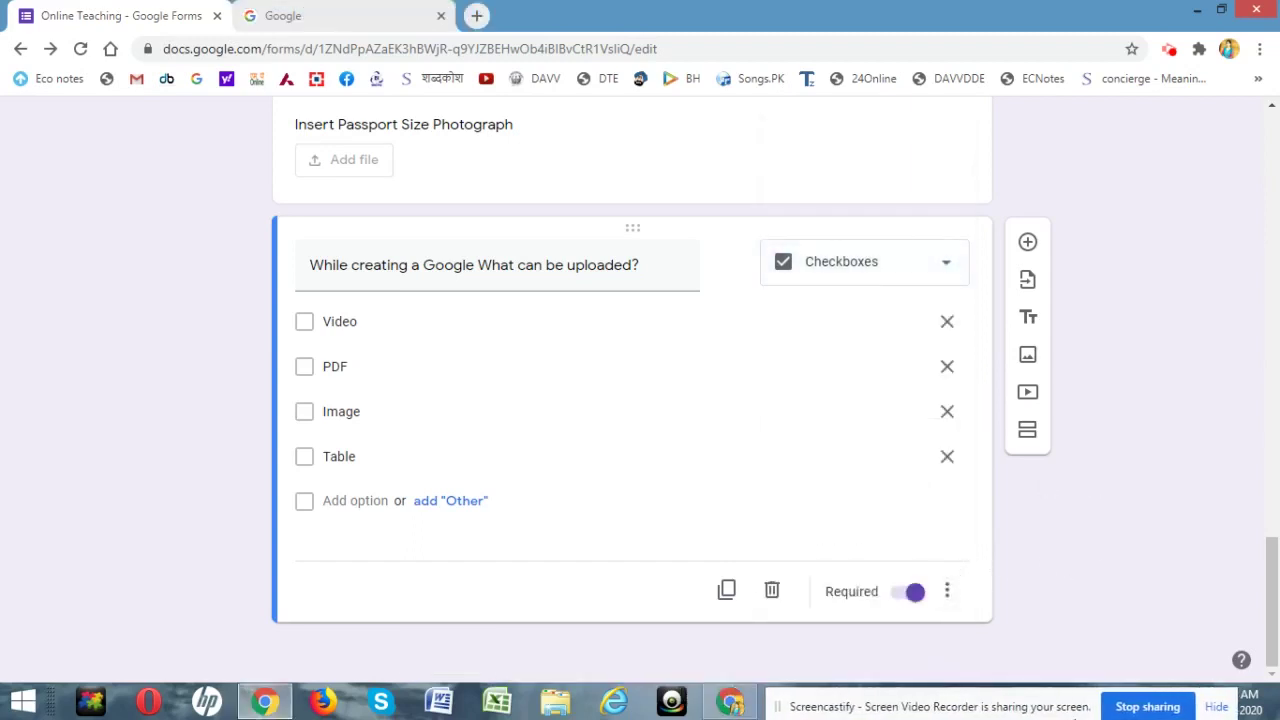
# Step: Add a question titled "Upto What an extent are you agreed with the statement?" below the checkboxes question
pyautogui.click(1028, 243)
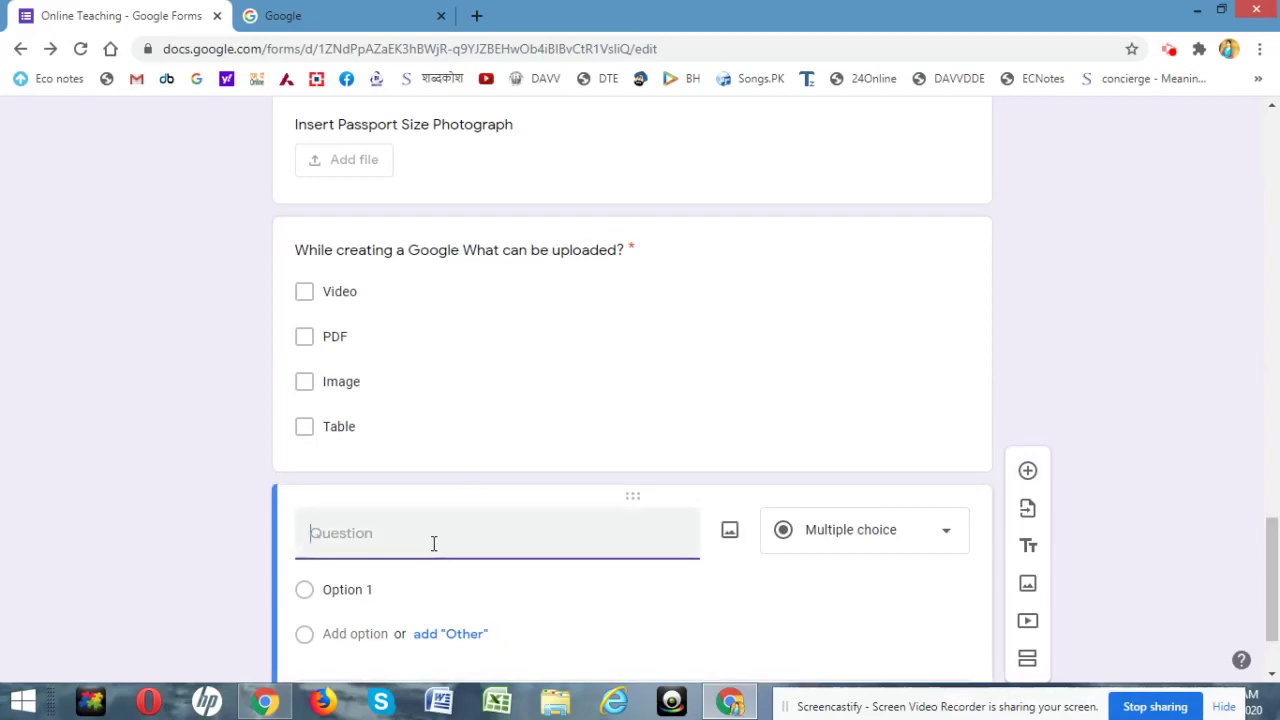
pyautogui.write('Upto What an extent are you ')
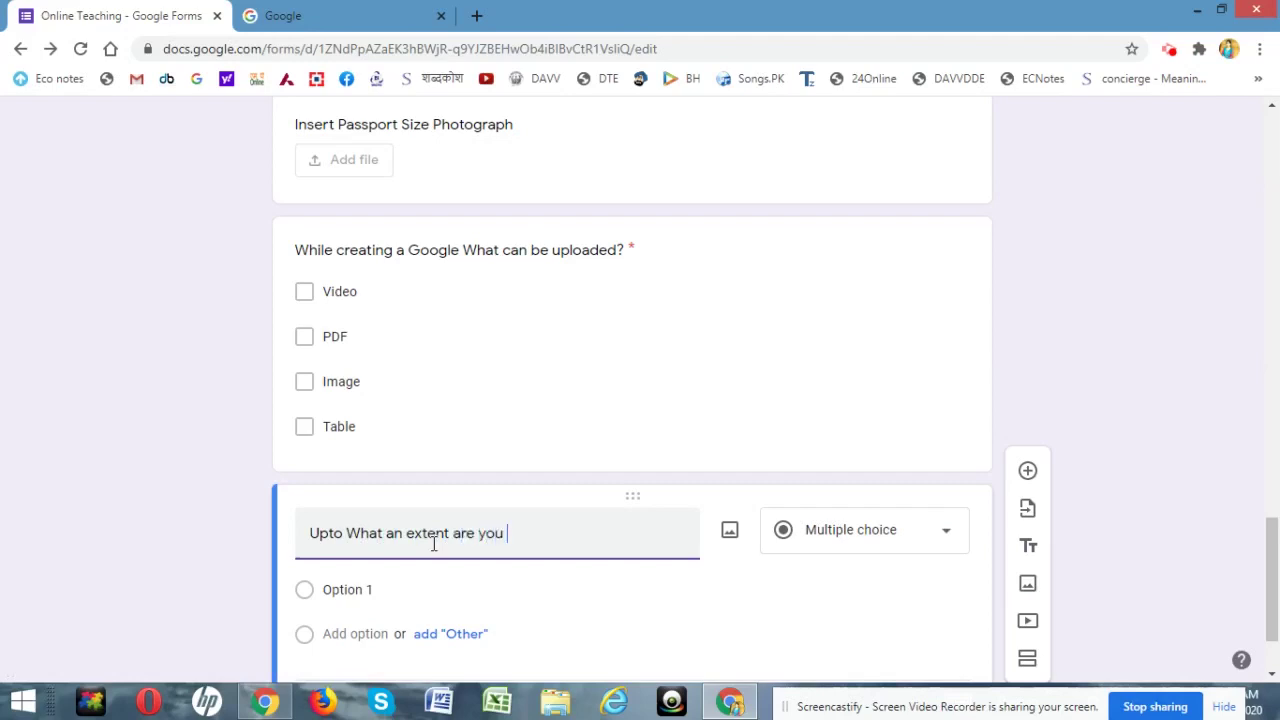
pyautogui.write('agreed with the sta')
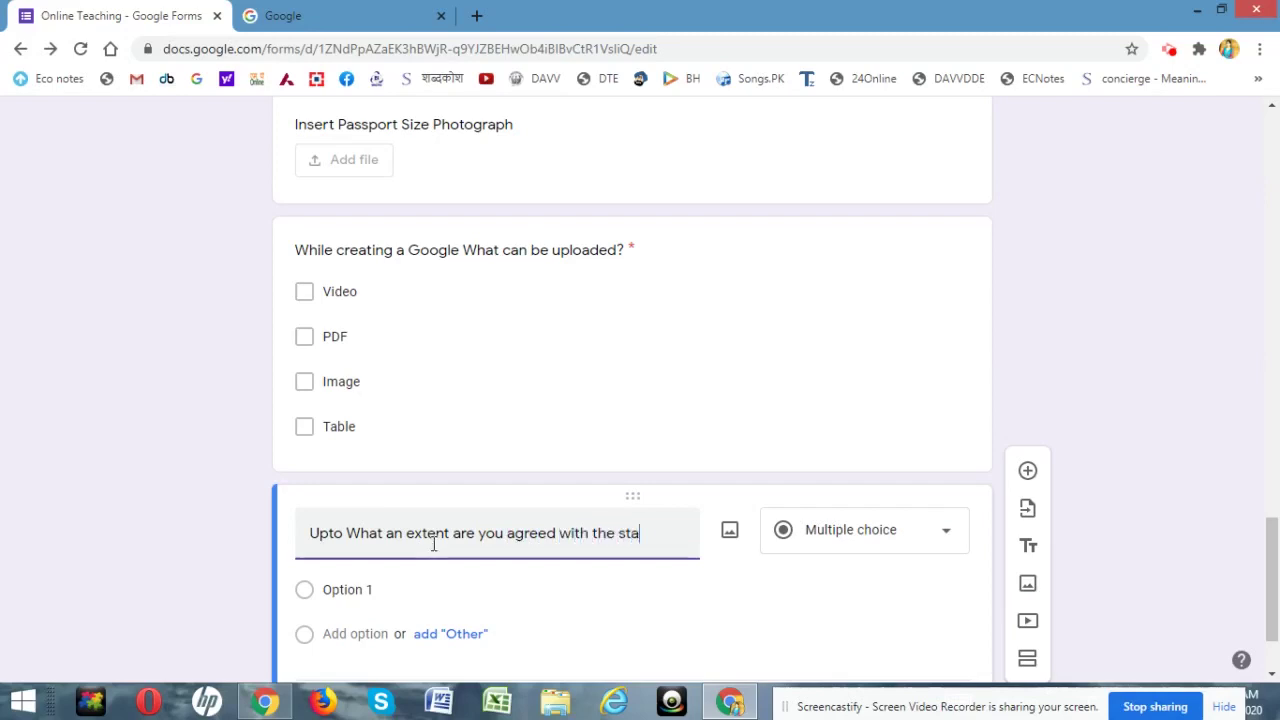
pyautogui.write('tement')
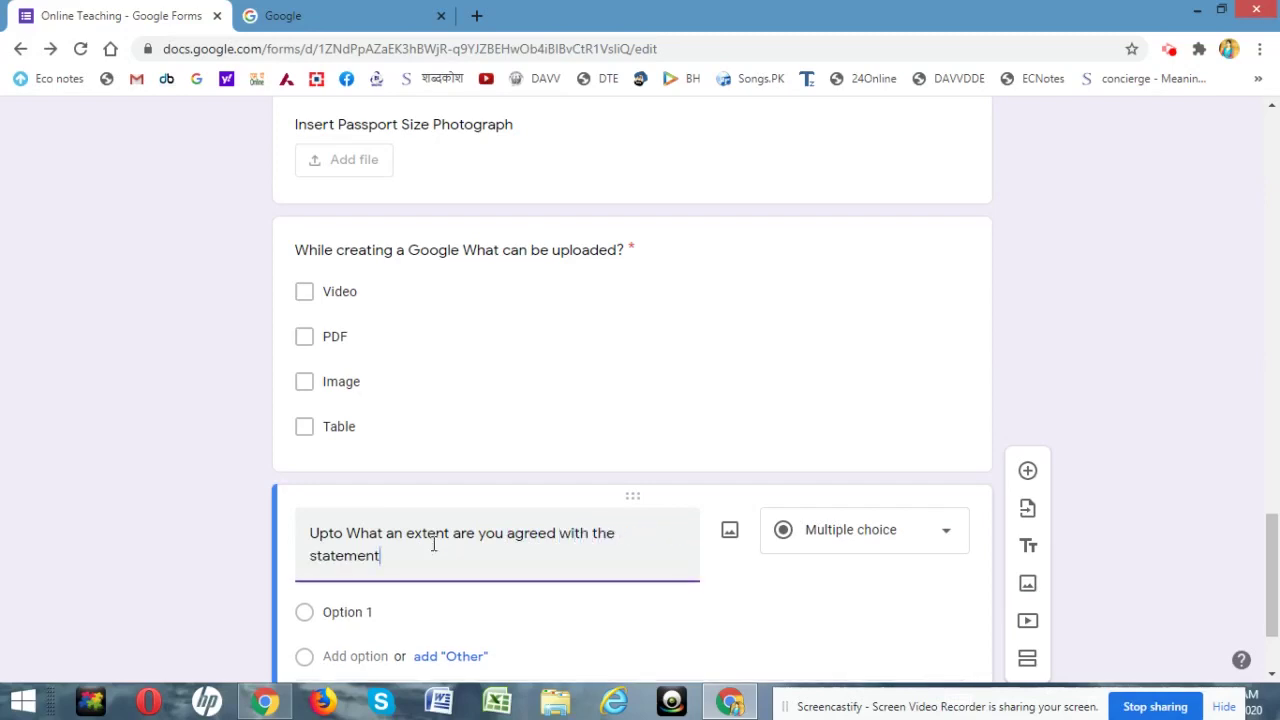
pyautogui.write('?')
# Step: Change the statement agreement question to the Multiple choice grid type
pyautogui.moveTo(1278, 563); pyautogui.dragTo(1278, 594)
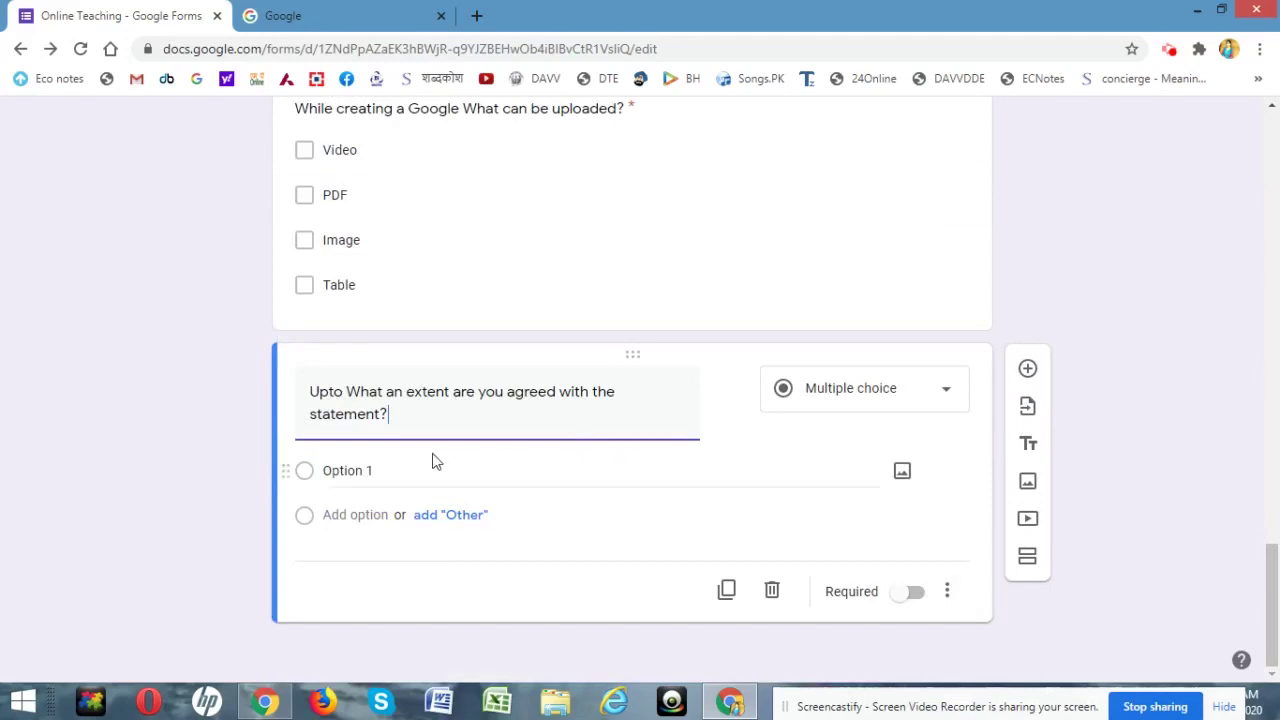
pyautogui.click(845, 408)
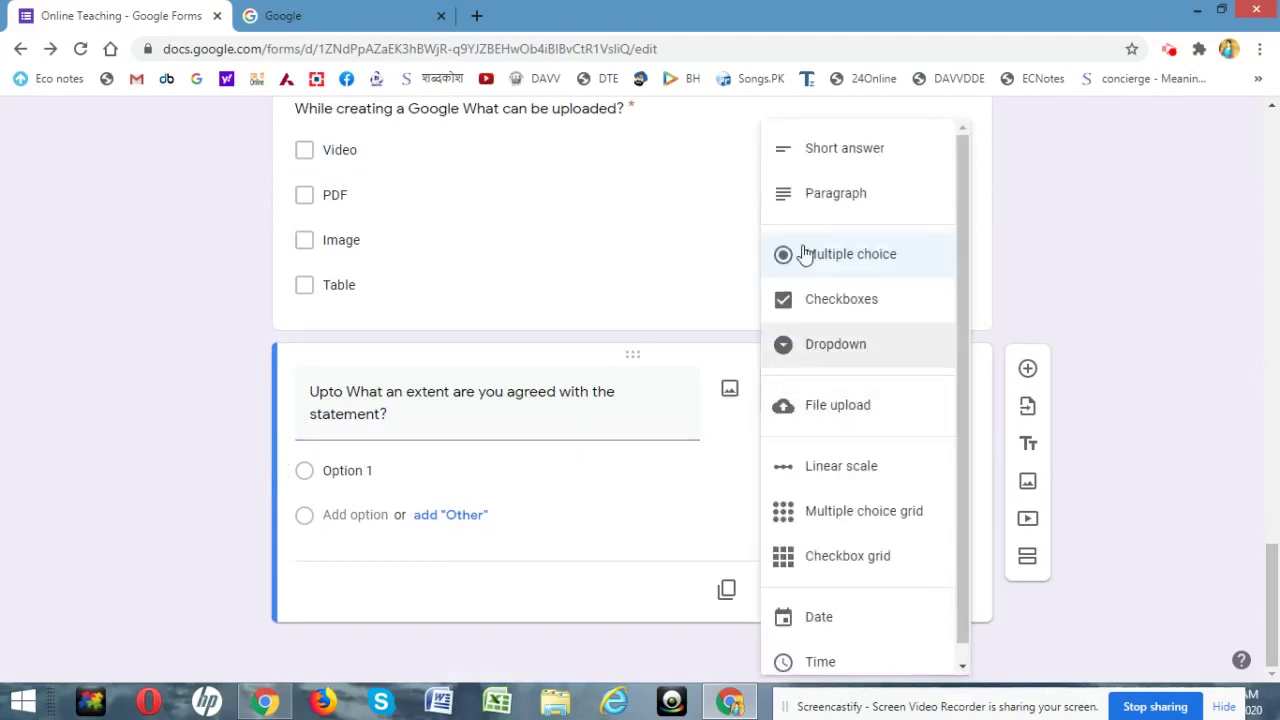
pyautogui.click(845, 512)
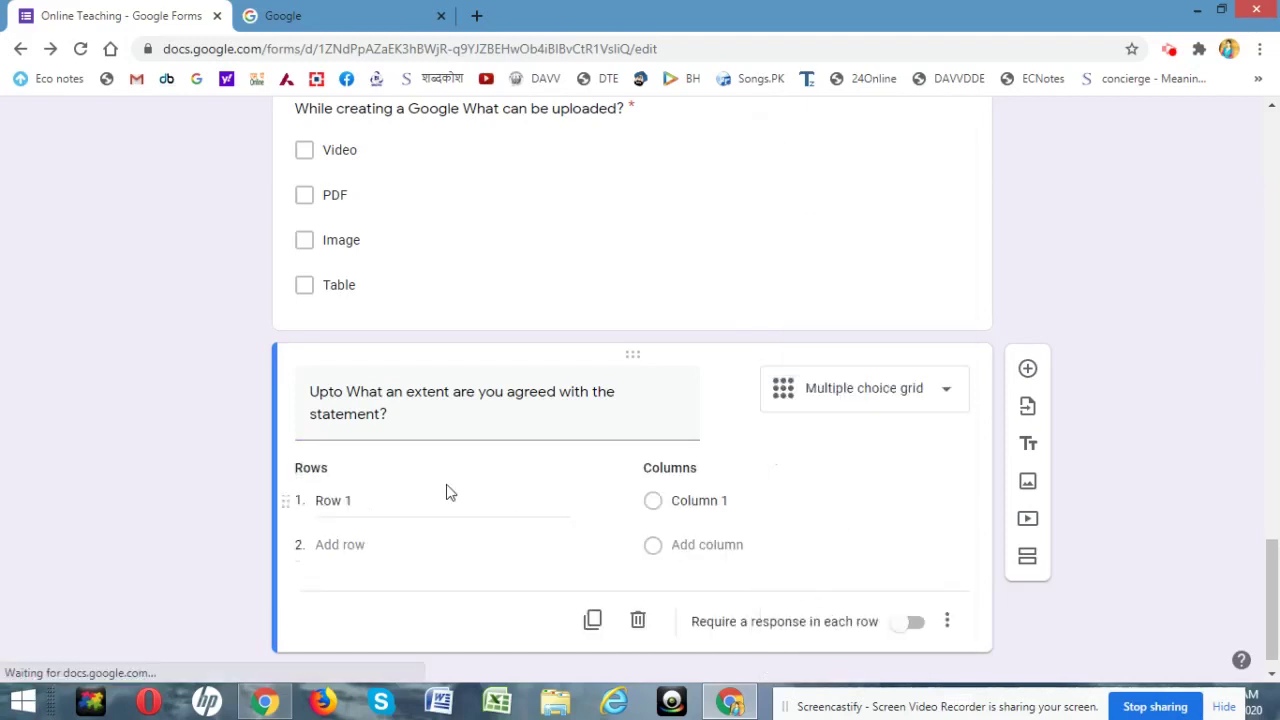
# Step: Name the grid's first row "Creating Google Form is aneasy task"
pyautogui.click(334, 500)
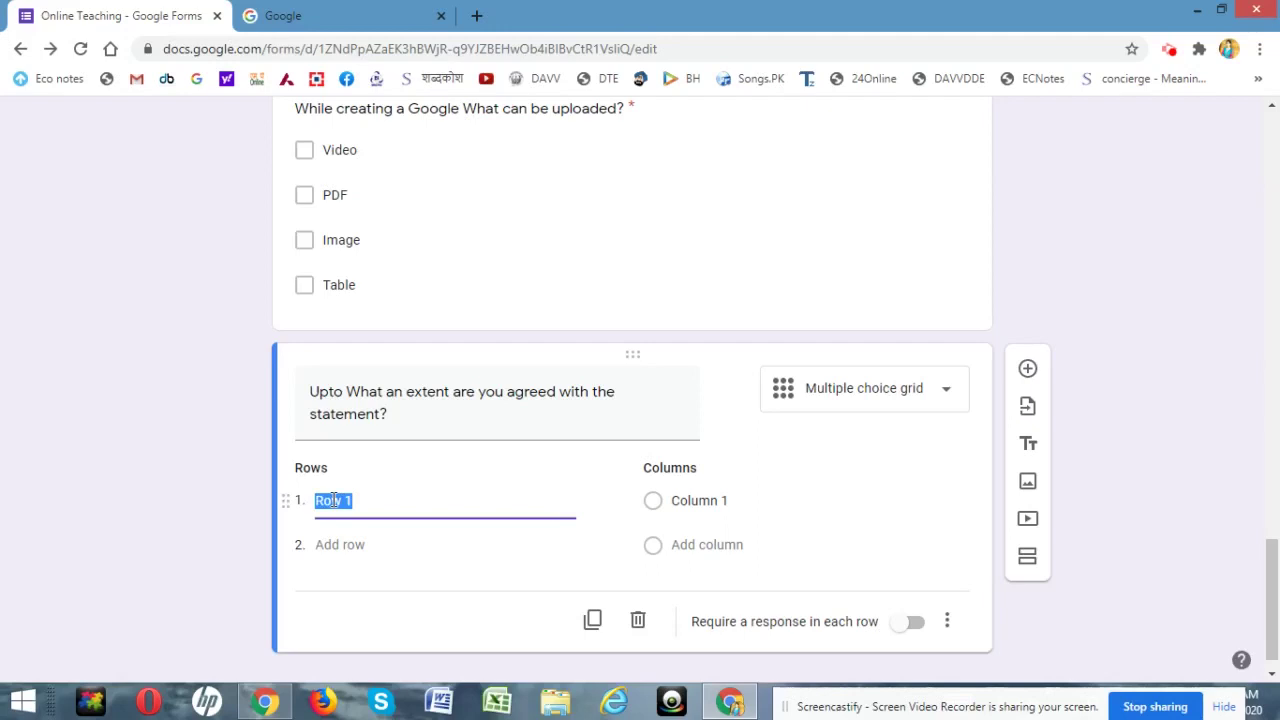
pyautogui.write('Creating ')
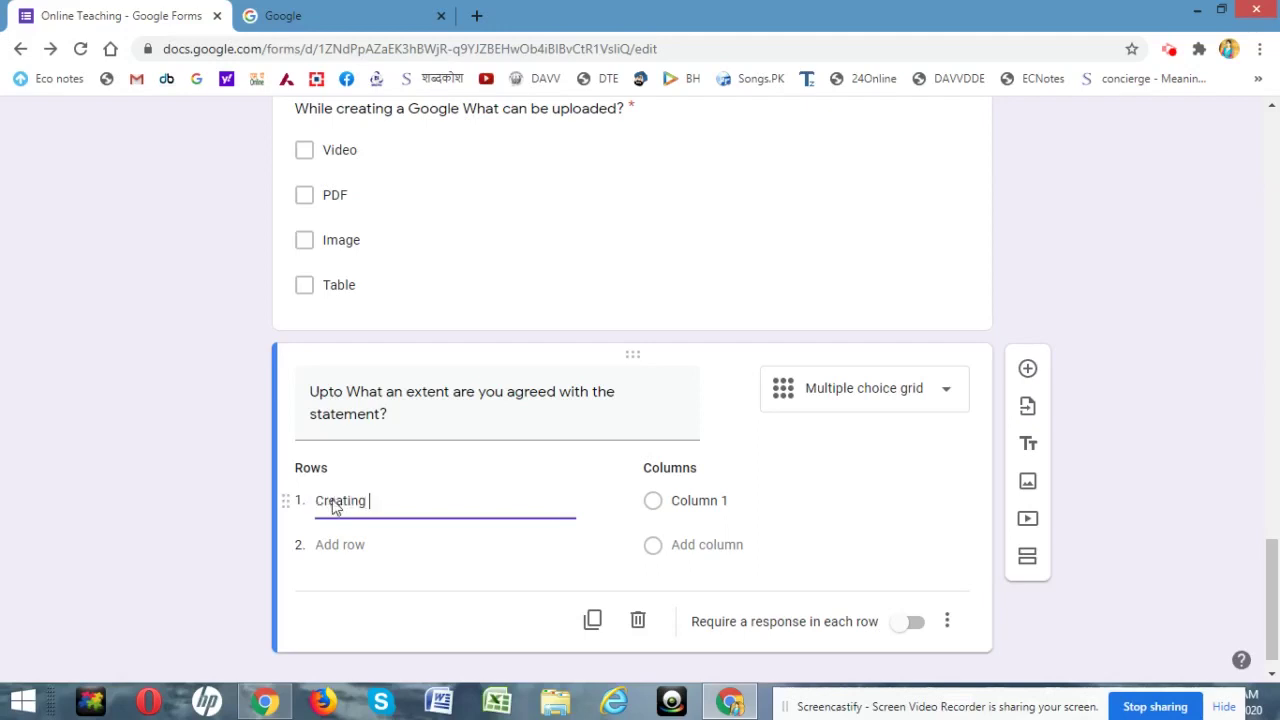
pyautogui.write('Google Form ')
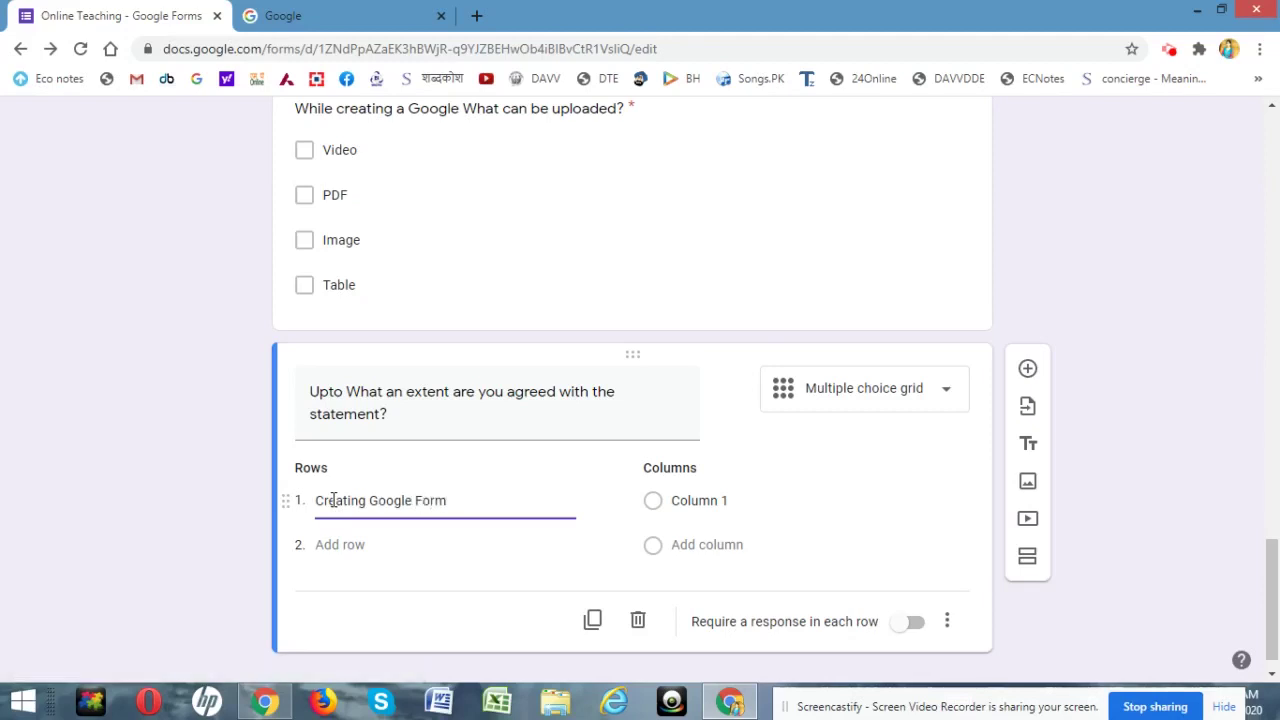
pyautogui.write('is aneasy tas')
pyautogui.press('BackSpace')
pyautogui.write('k')
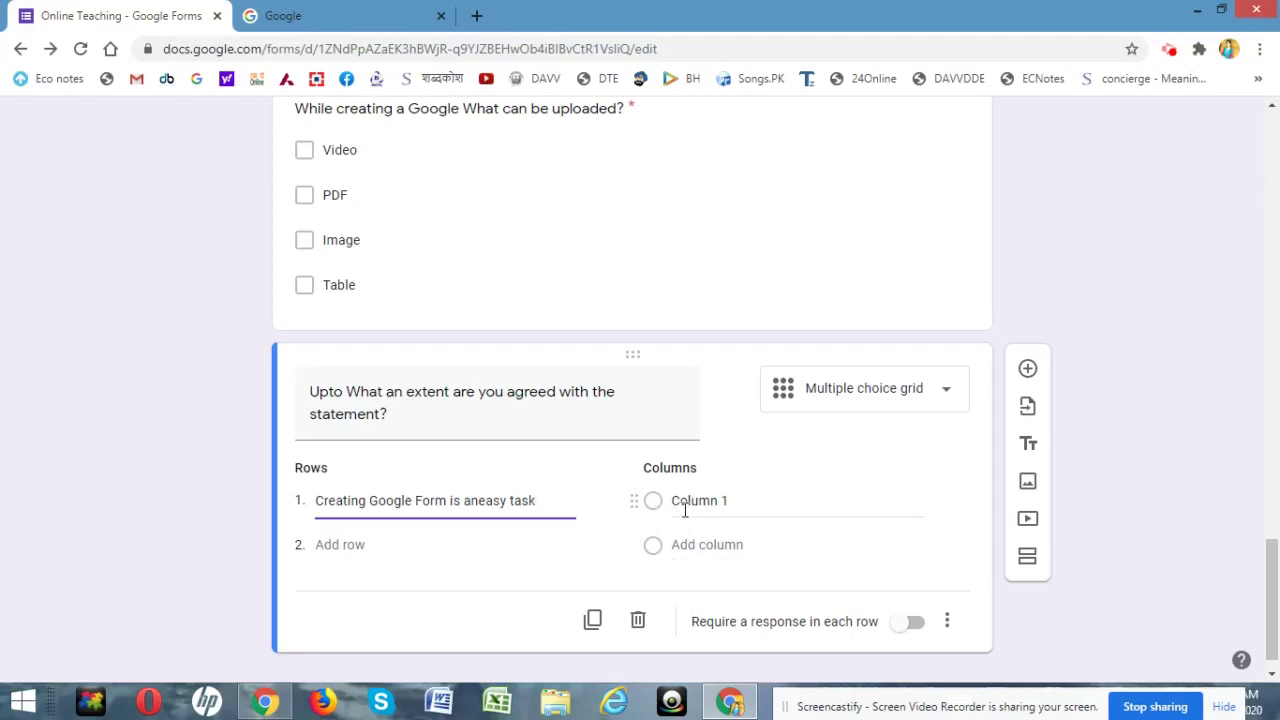
# Step: Name the grid's first column "Stongly Disagree" and add a second column named "Disagree"
pyautogui.click(650, 510)
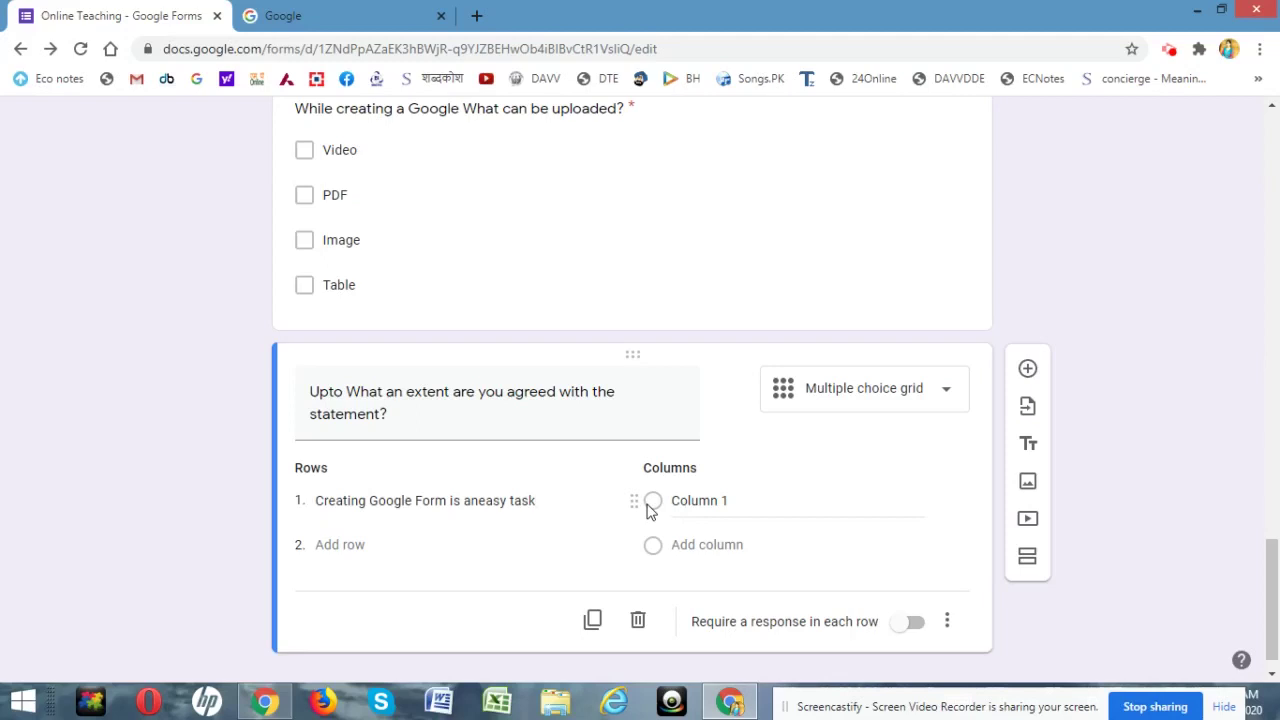
pyautogui.click(689, 507)
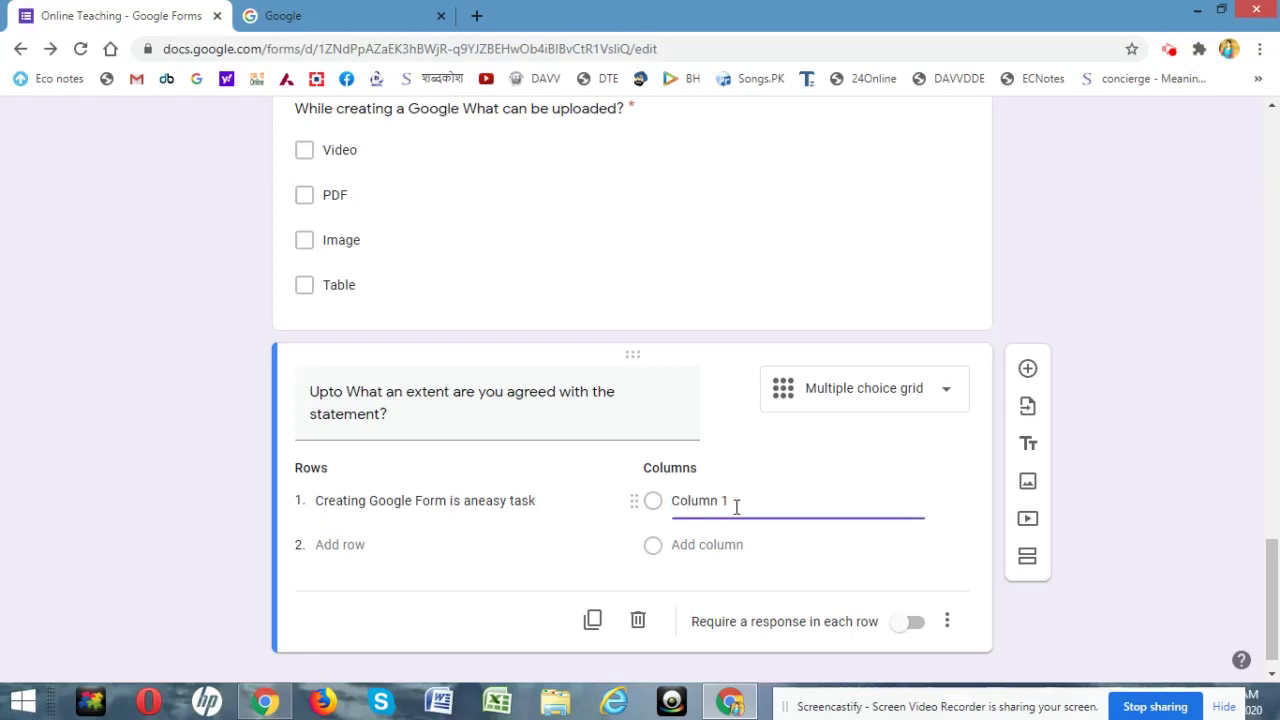
pyautogui.moveTo(734, 505); pyautogui.dragTo(668, 505)
pyautogui.write('Stongly Disag')
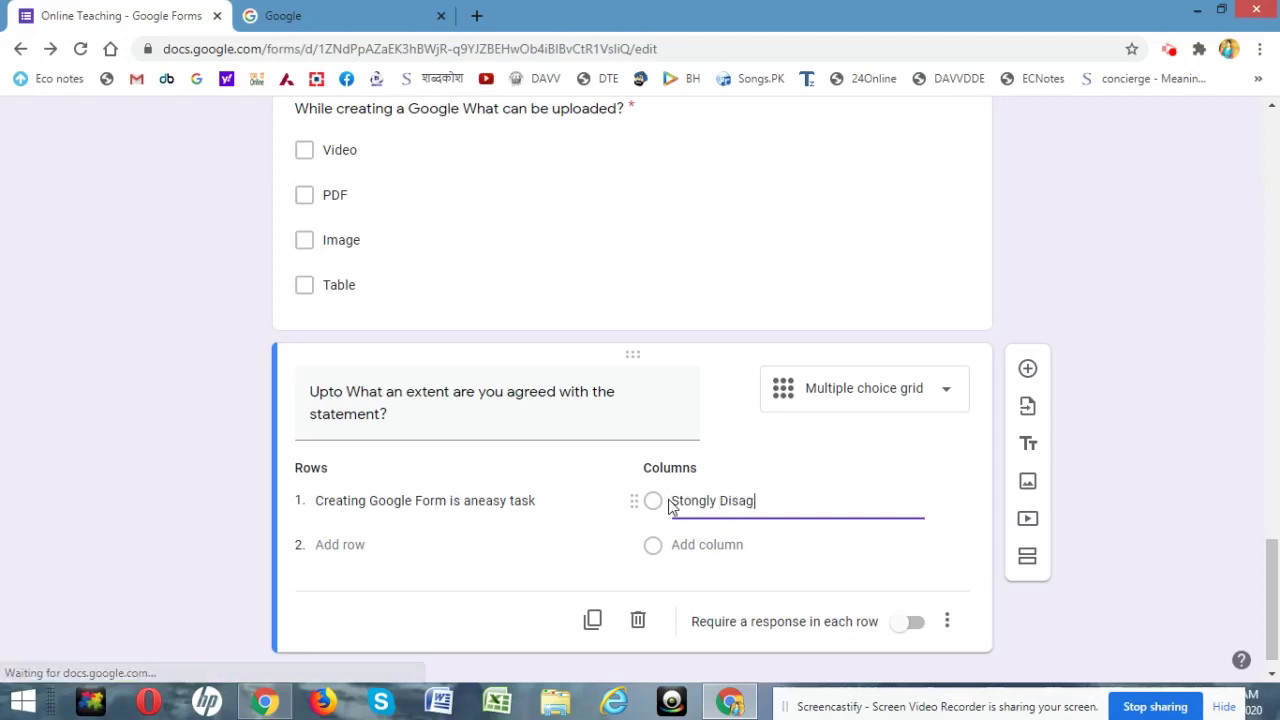
pyautogui.write('ree')
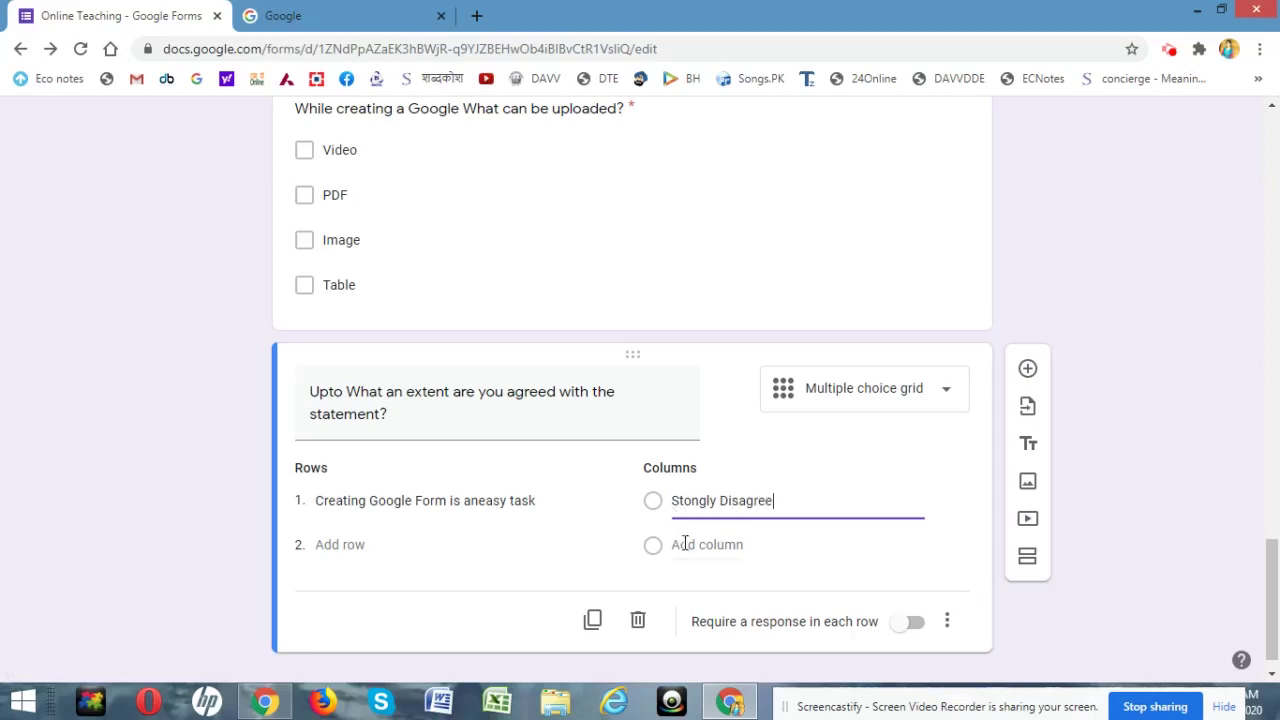
pyautogui.click(685, 544)
pyautogui.write('Disa')
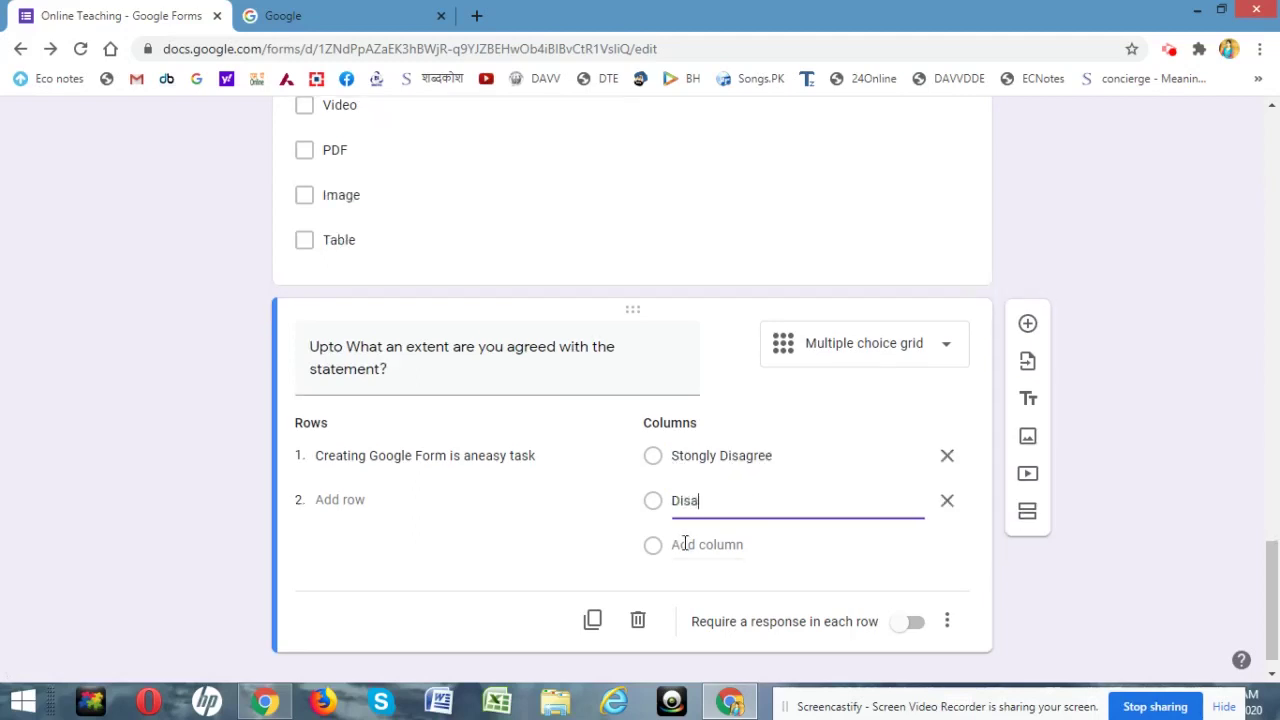
pyautogui.write('gree')
# Step: Add a third and a fourth column to the grid, named "Neutral" and "Agree"
pyautogui.click(681, 545)
pyautogui.click(680, 545)
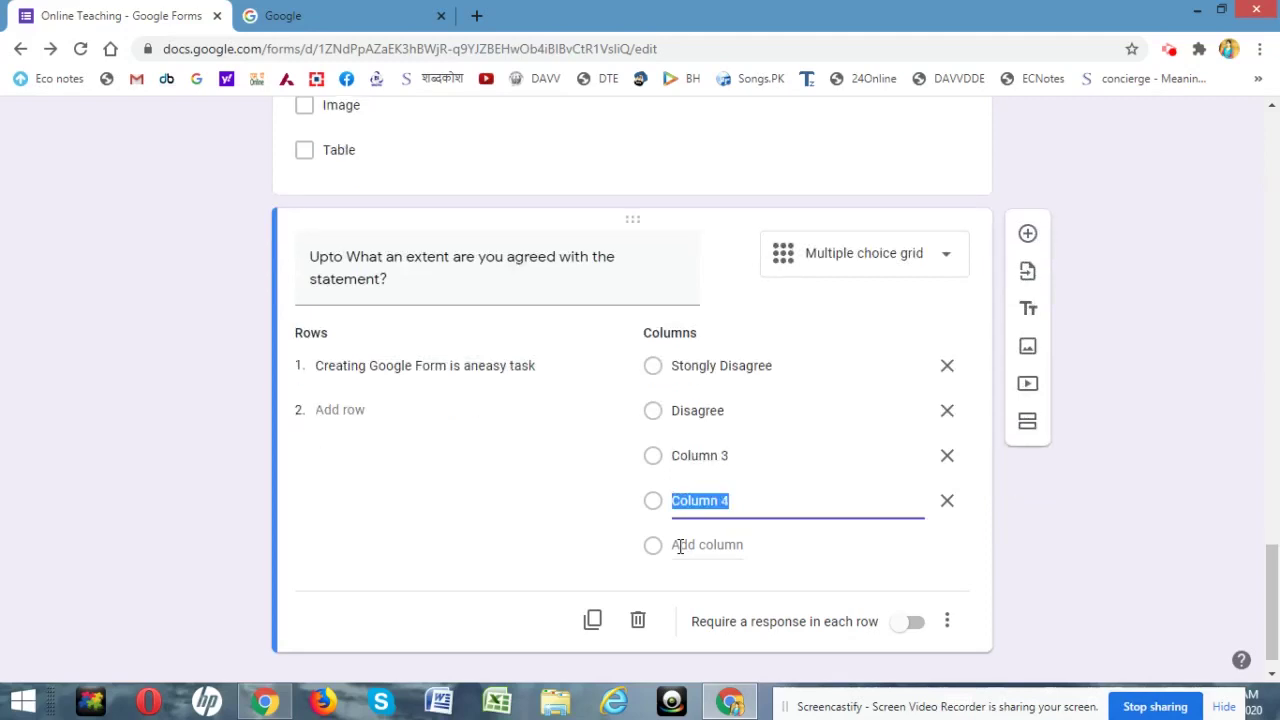
pyautogui.click(697, 457)
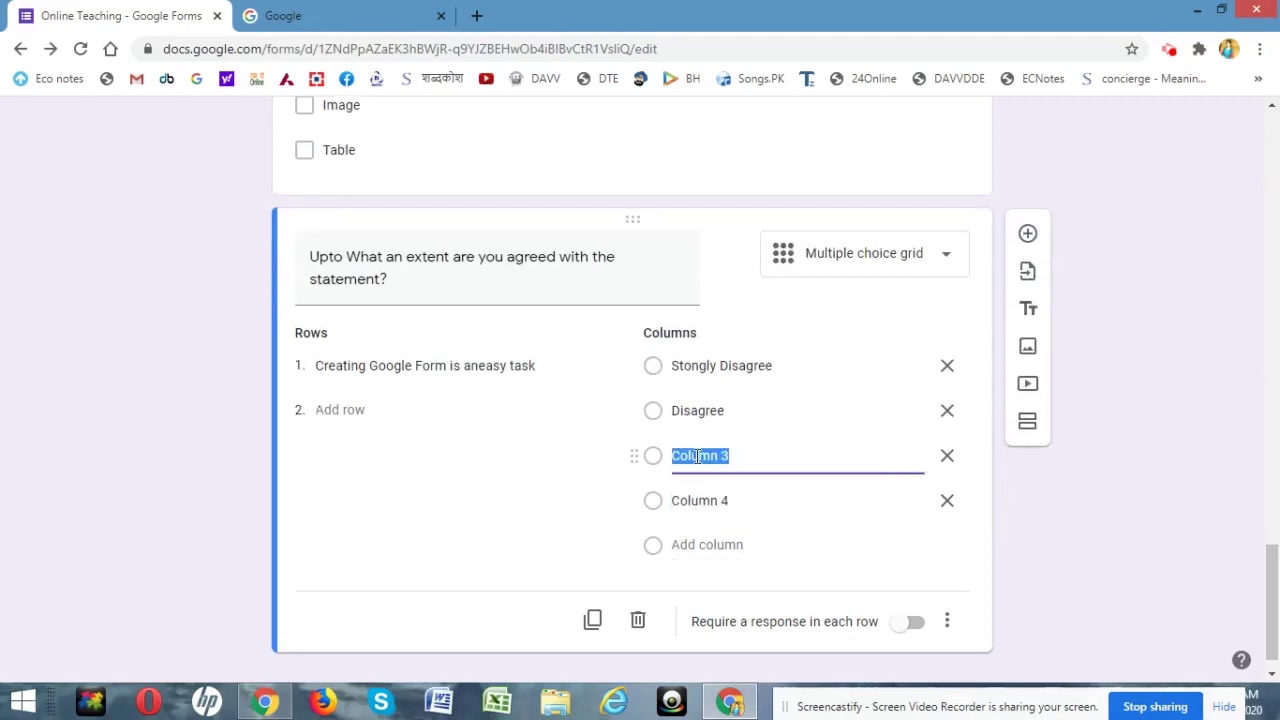
pyautogui.write('Neutral')
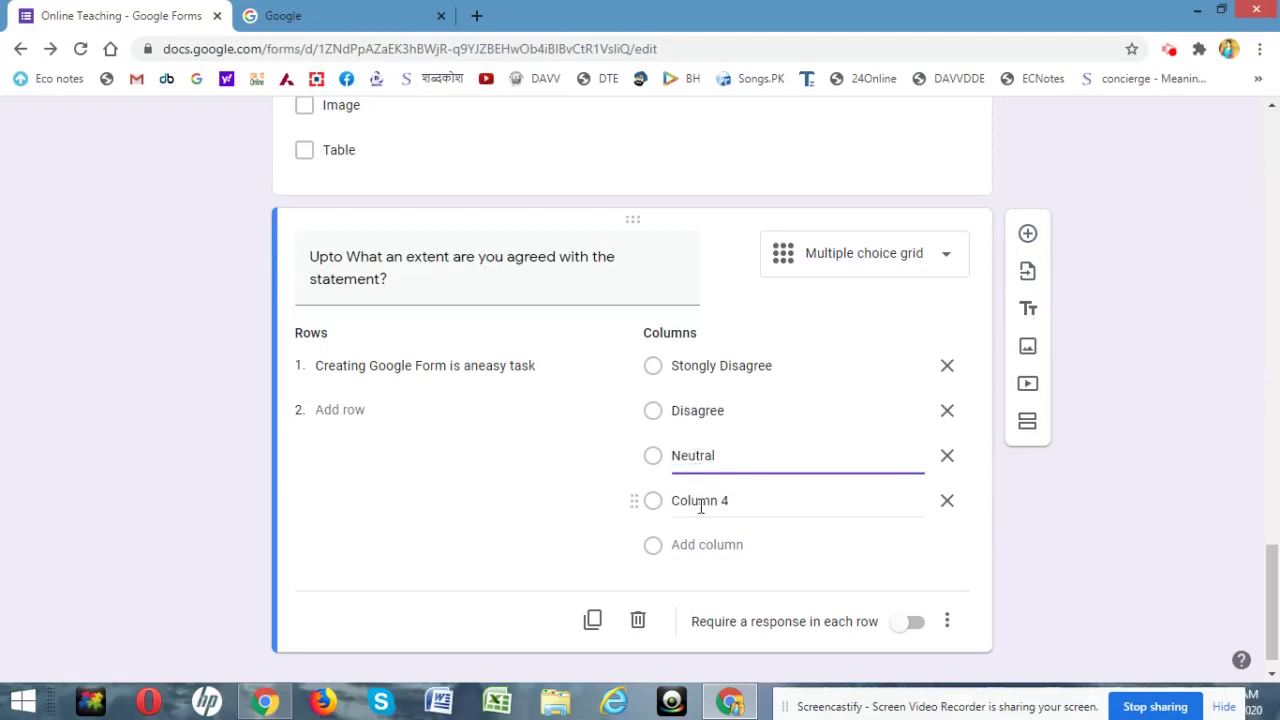
pyautogui.click(700, 503)
pyautogui.write('A')
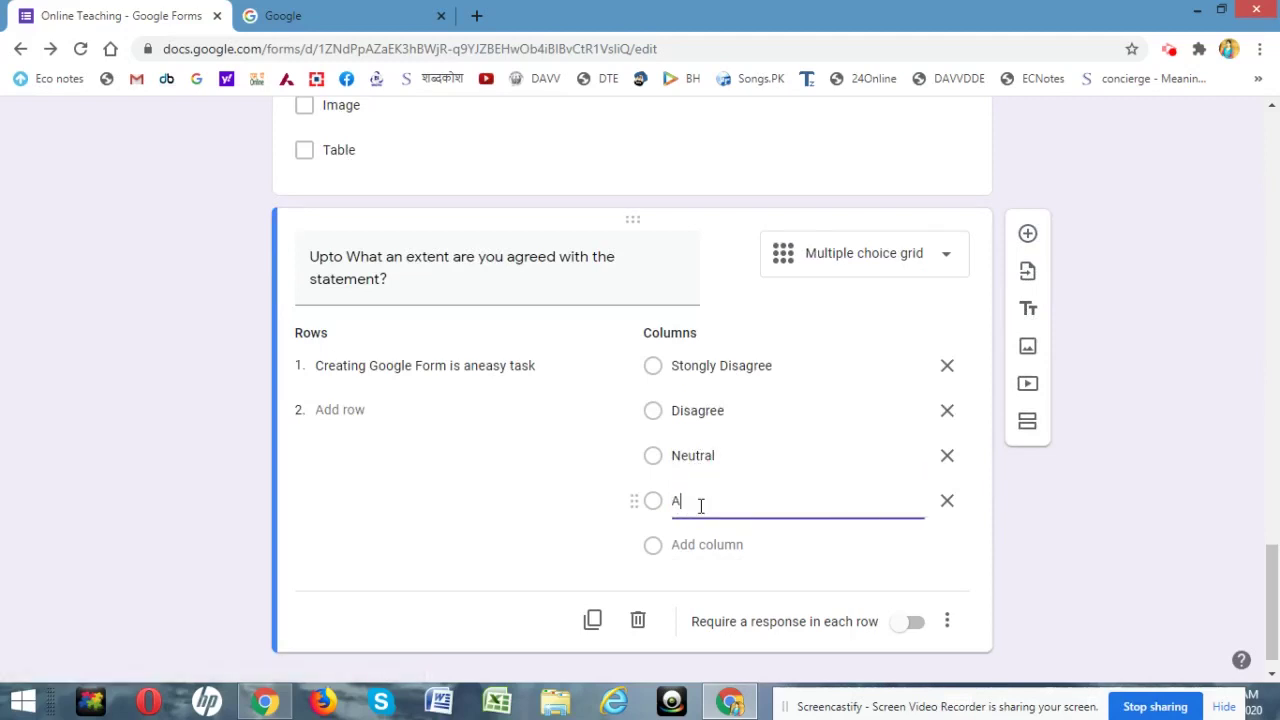
pyautogui.write('gree')
# Step: Add a fifth grid column named "Strongly Agree"
pyautogui.click(684, 541)
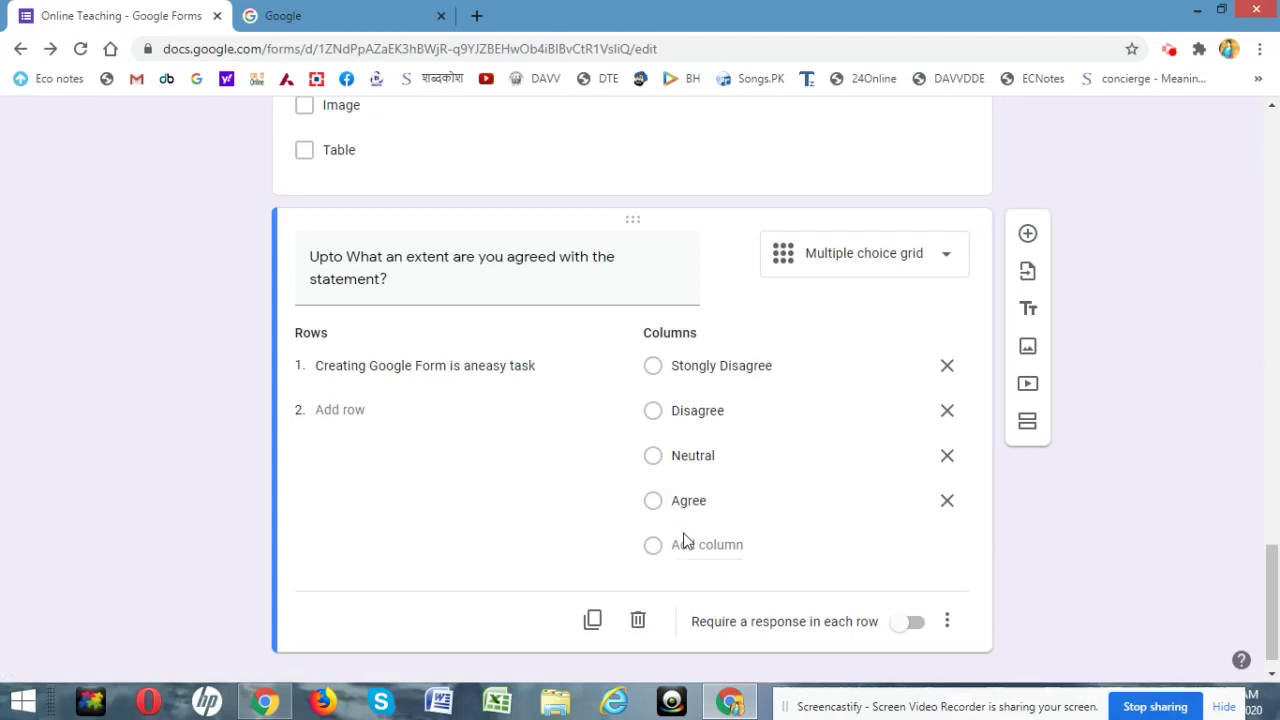
pyautogui.click(680, 546)
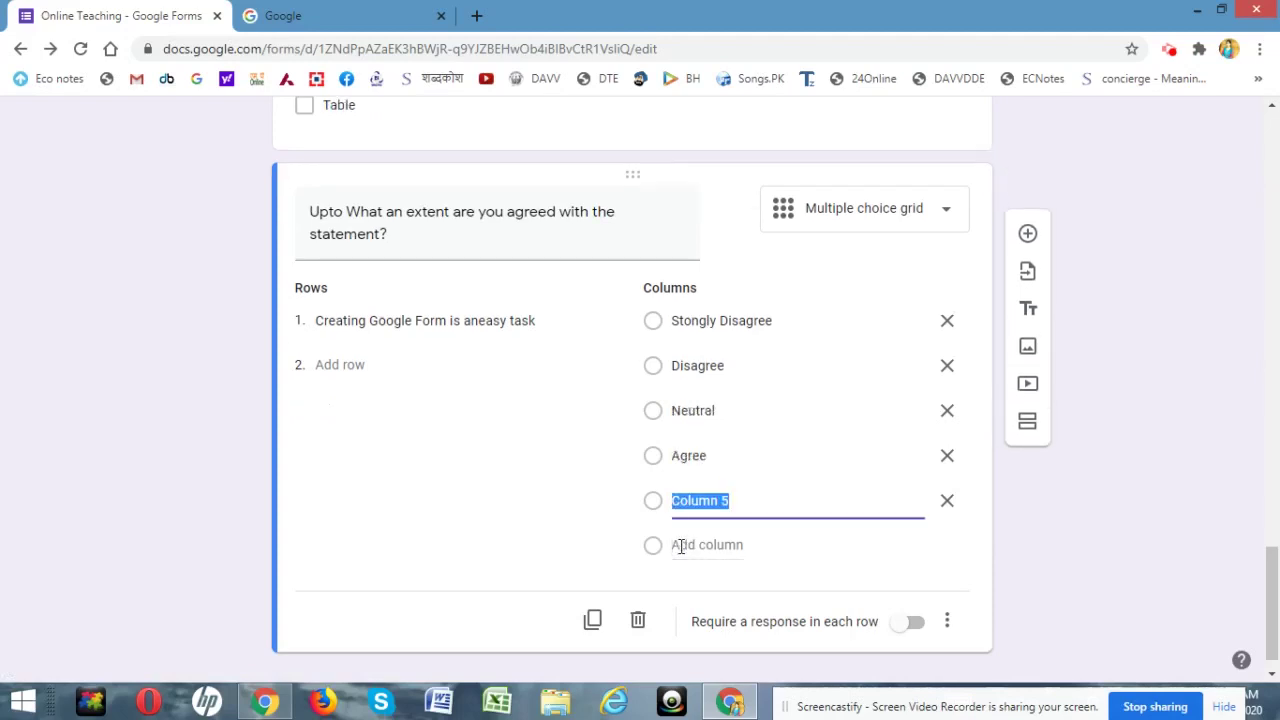
pyautogui.write('Strongly ')
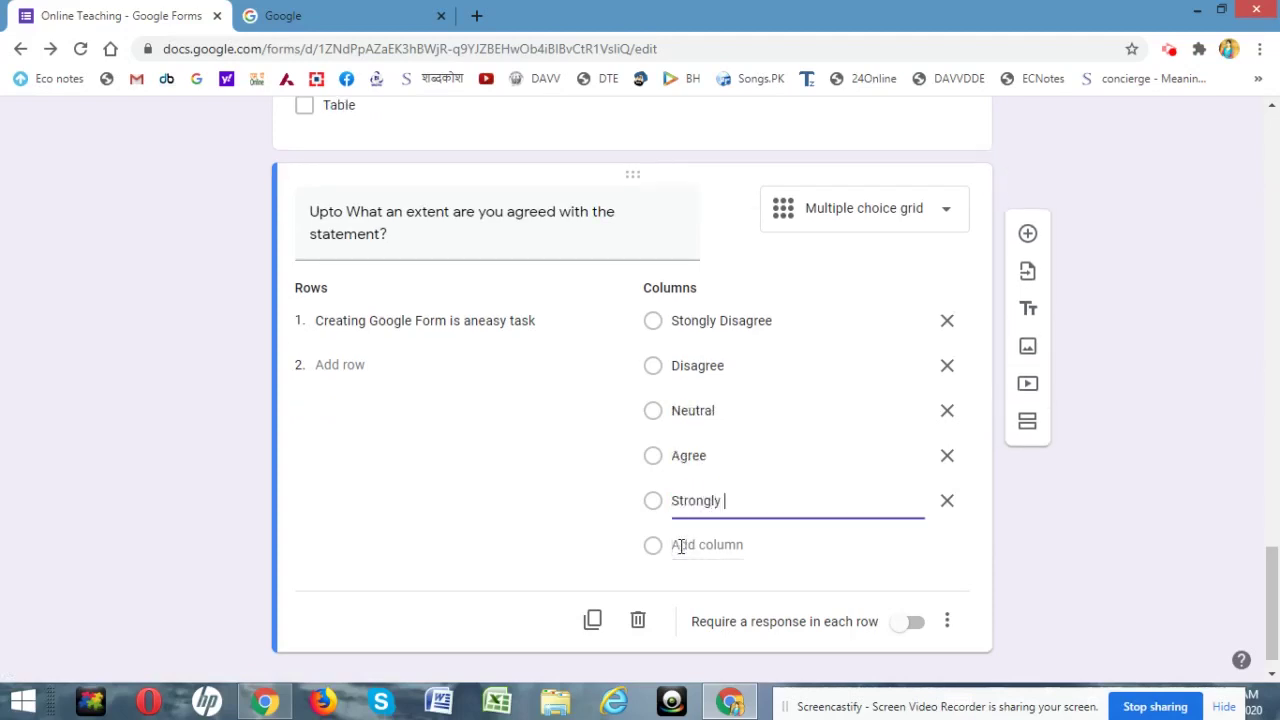
pyautogui.write('Agree')
# Step: Add a second grid row reading "Google Form helps in collecting information"
pyautogui.click(343, 364)
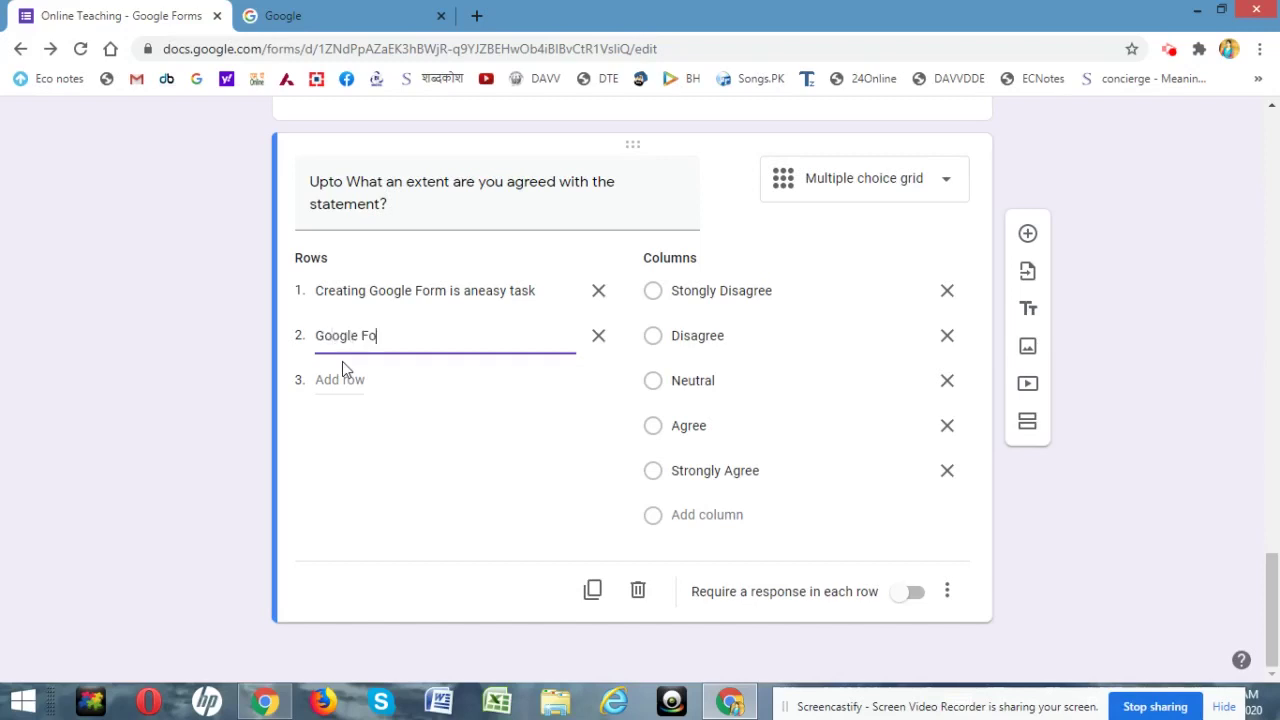
pyautogui.write('rm helps in collecting ')
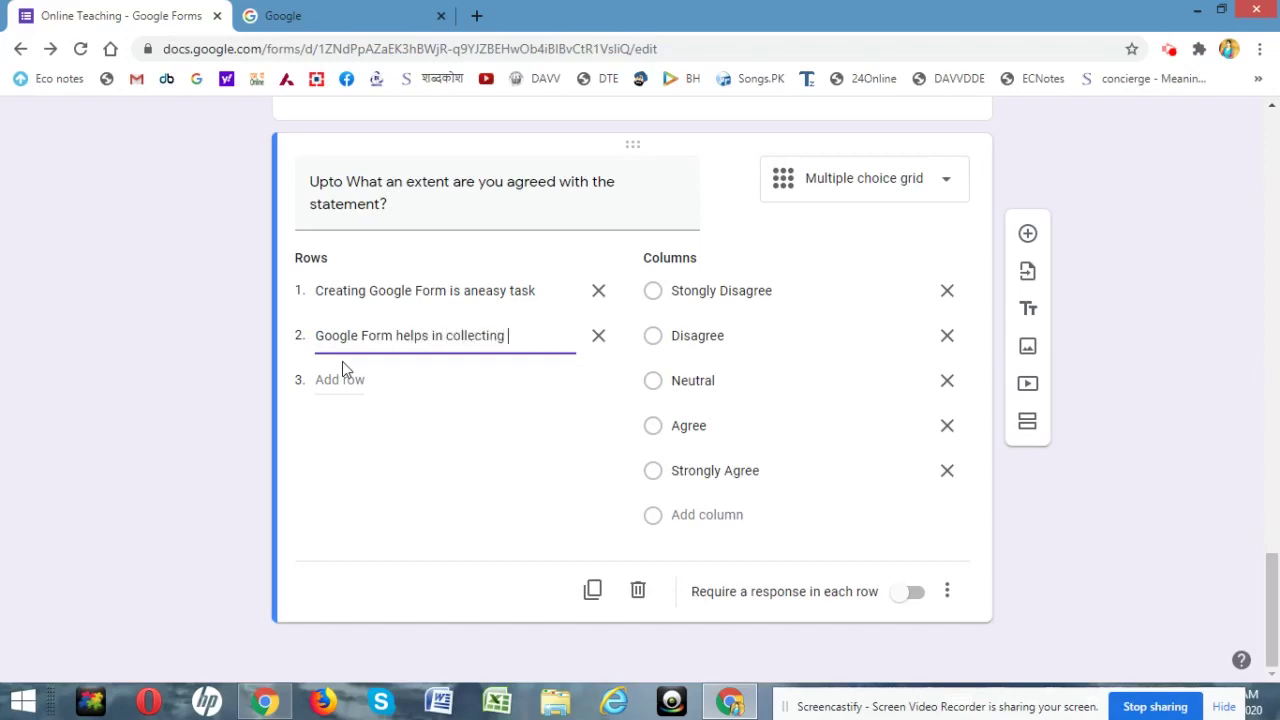
pyautogui.write('information')
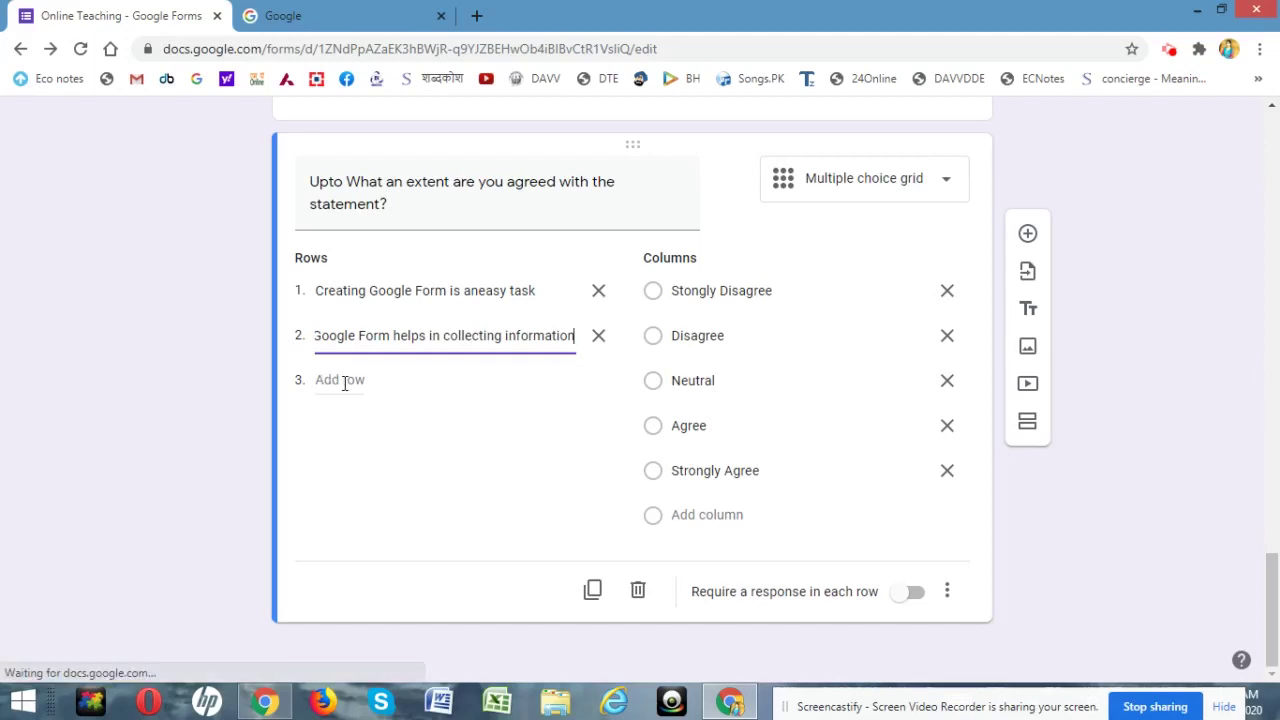
# Step: Add a third grid row reading "Google form has some limitations"
pyautogui.click(344, 381)
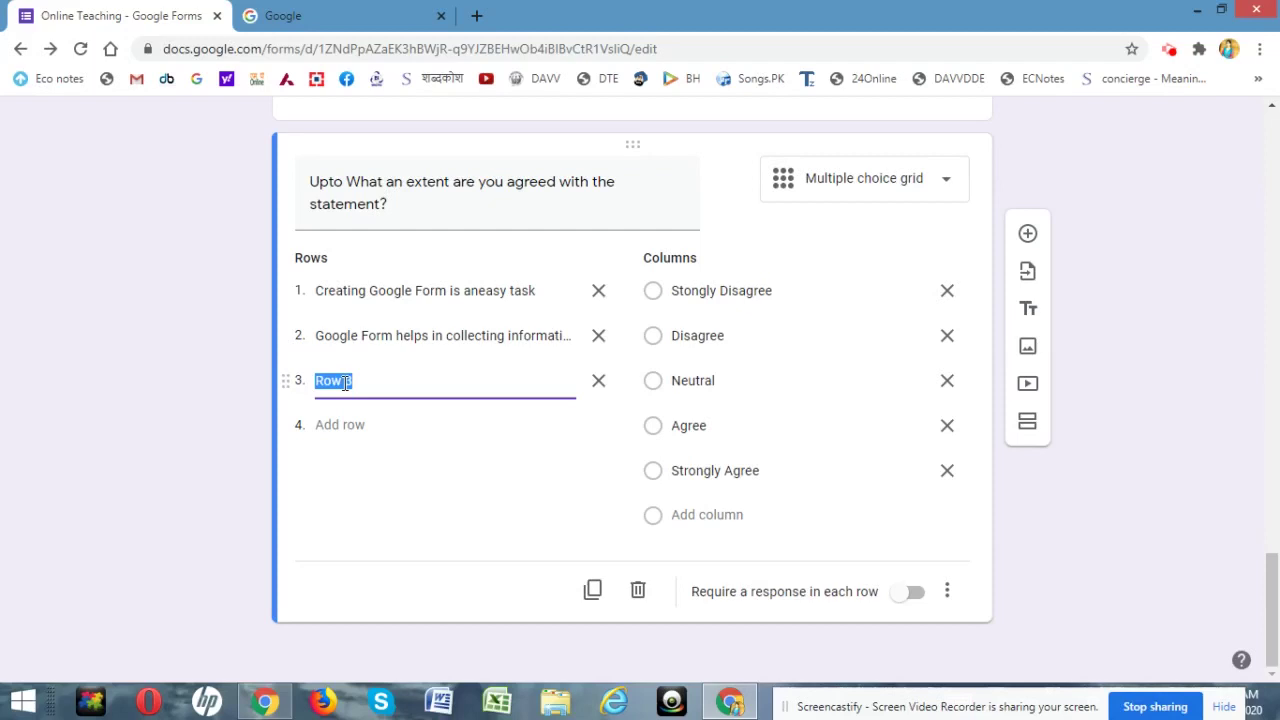
pyautogui.write('Goog')
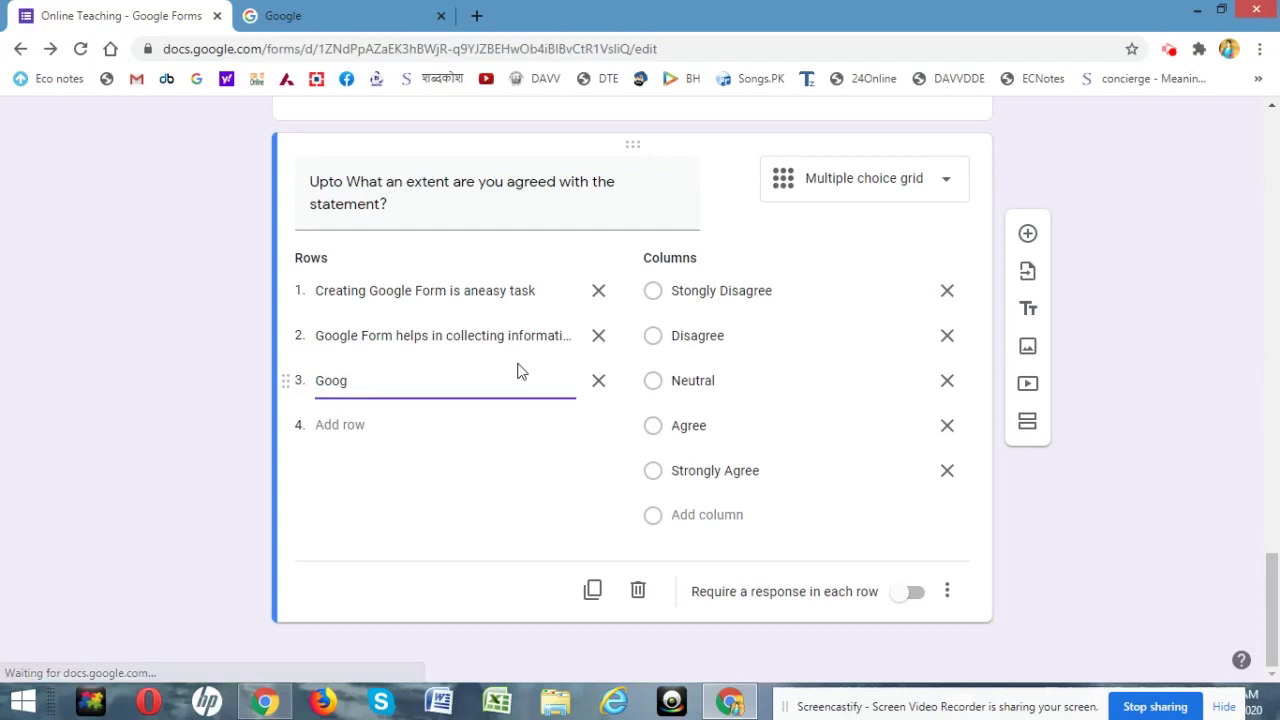
pyautogui.write('le form has some li')
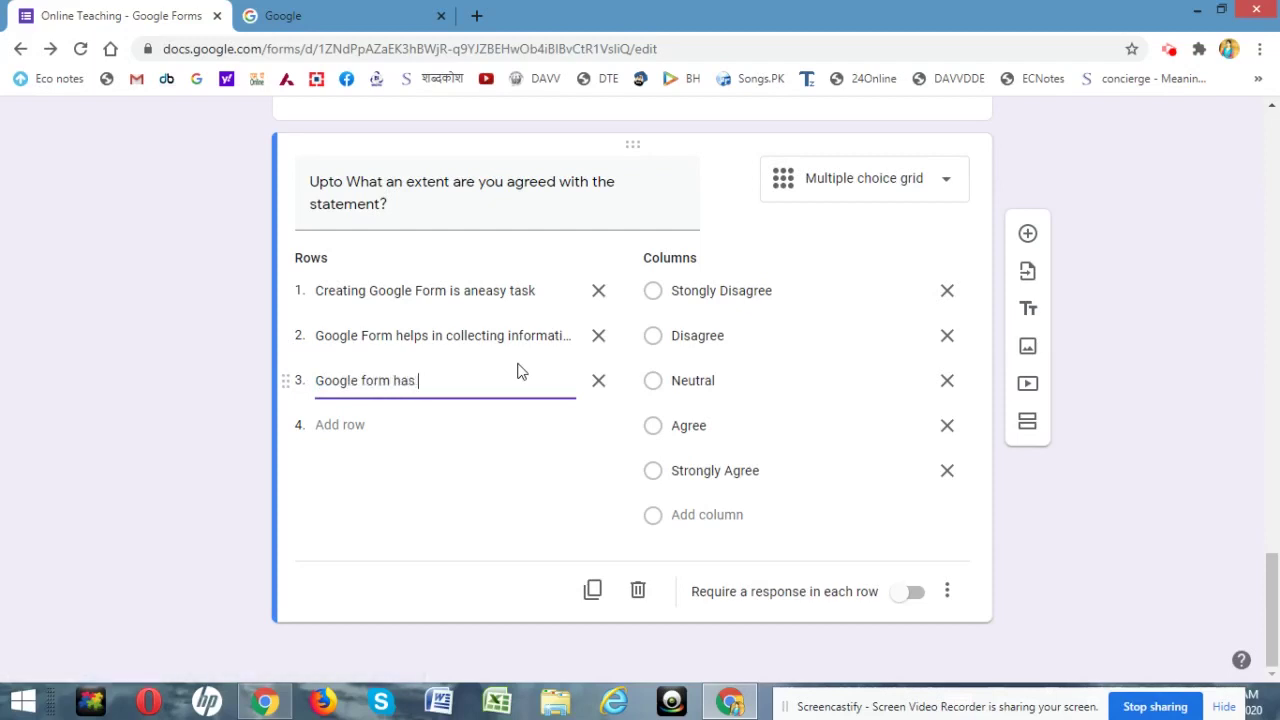
pyautogui.write('mitations')
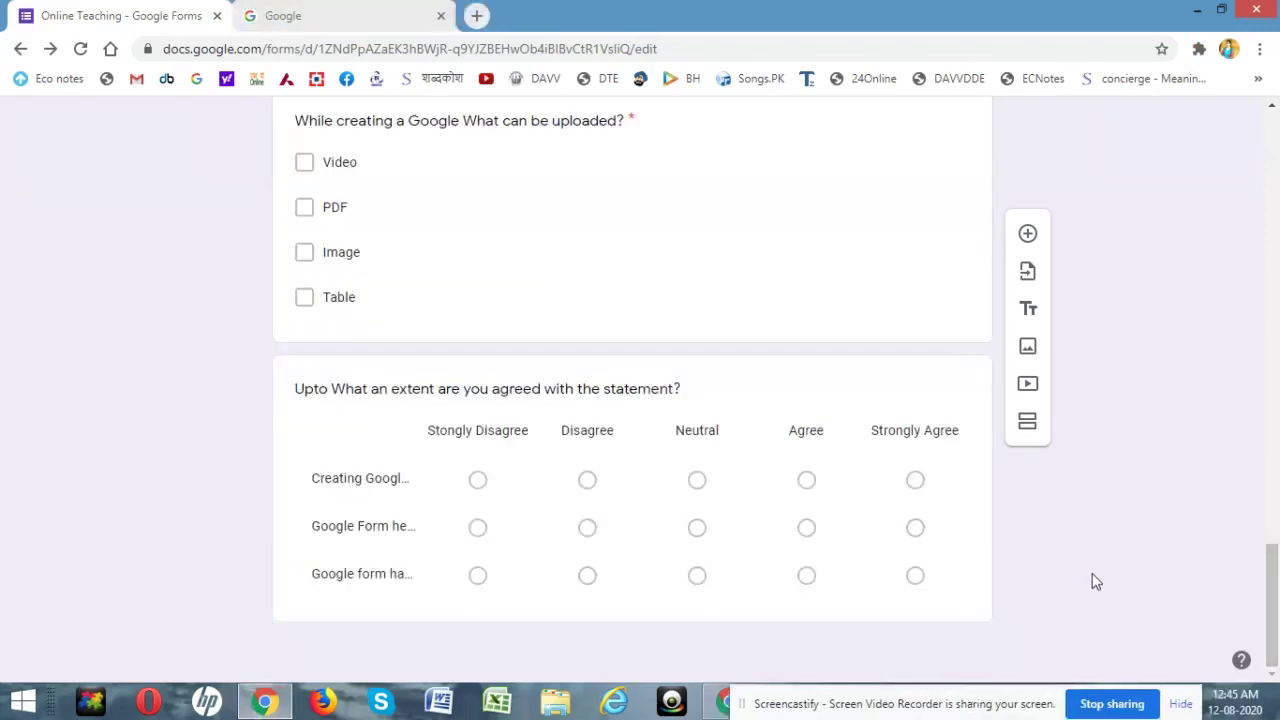
# Step: Set the form's theme color to orange-red and its background to the Dark shade
pyautogui.scroll(3, 1270, 470)
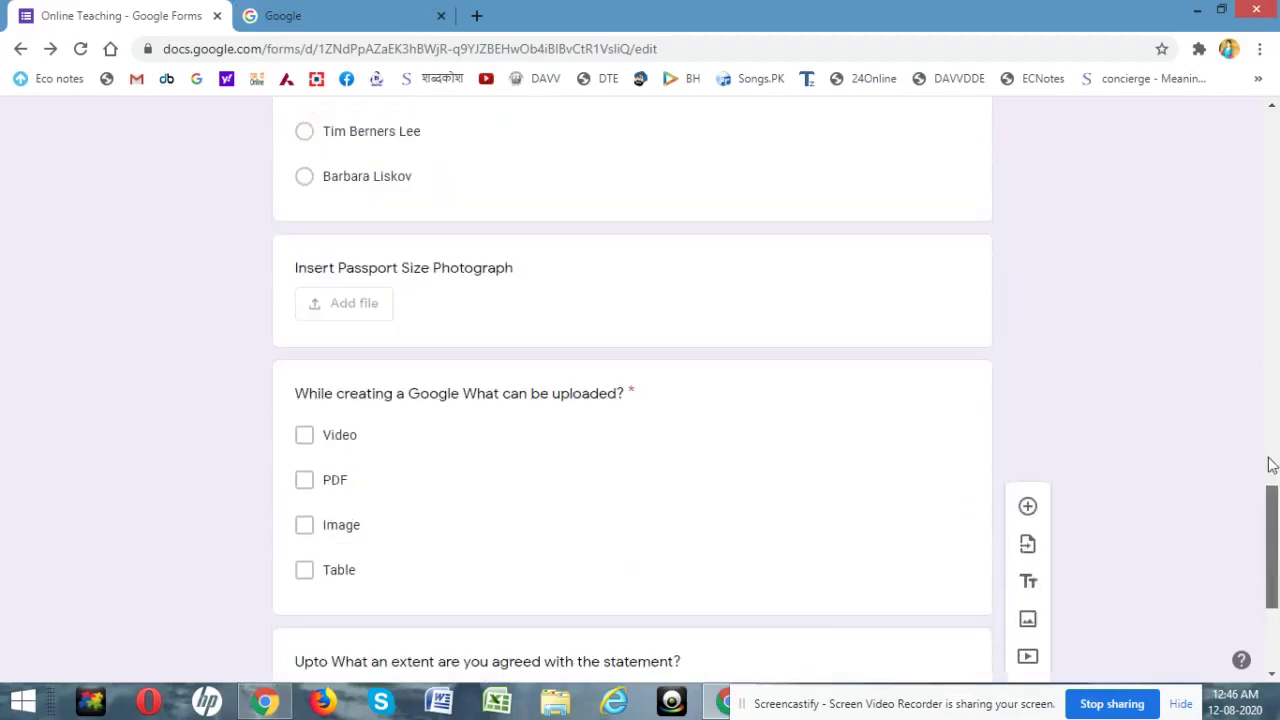
pyautogui.moveTo(1270, 465); pyautogui.dragTo(1274, 92)
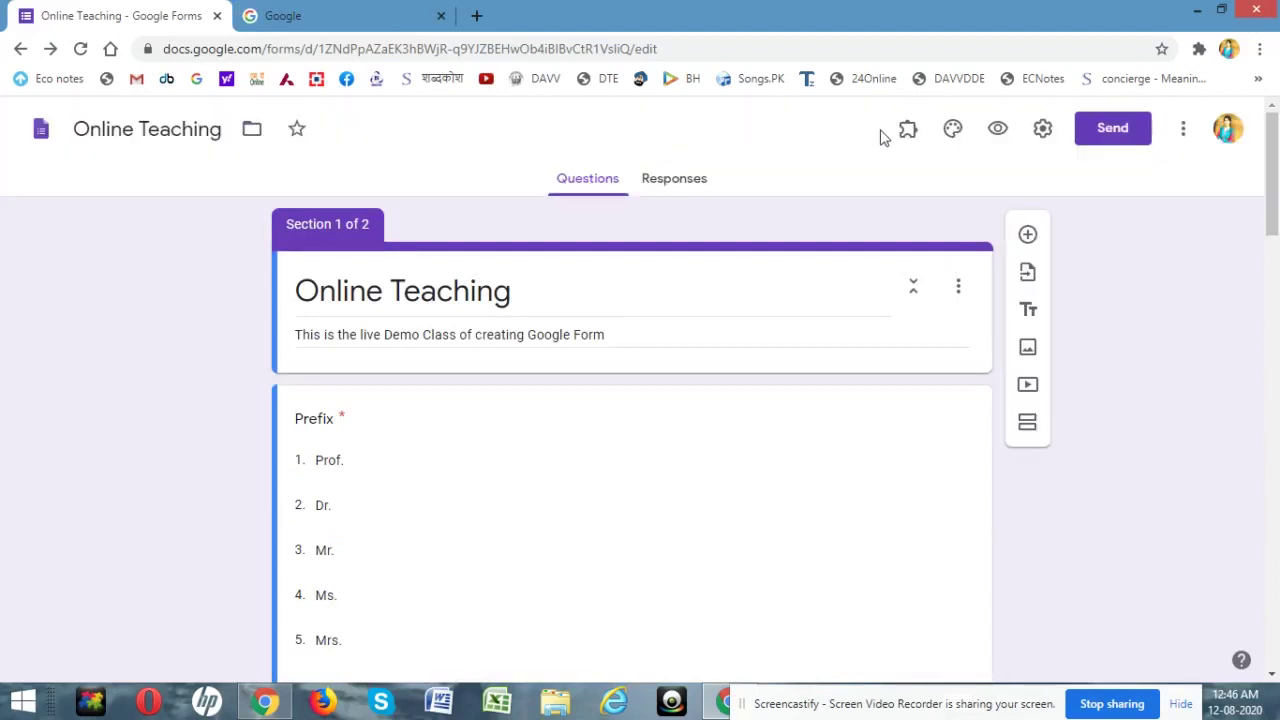
pyautogui.click(948, 136)
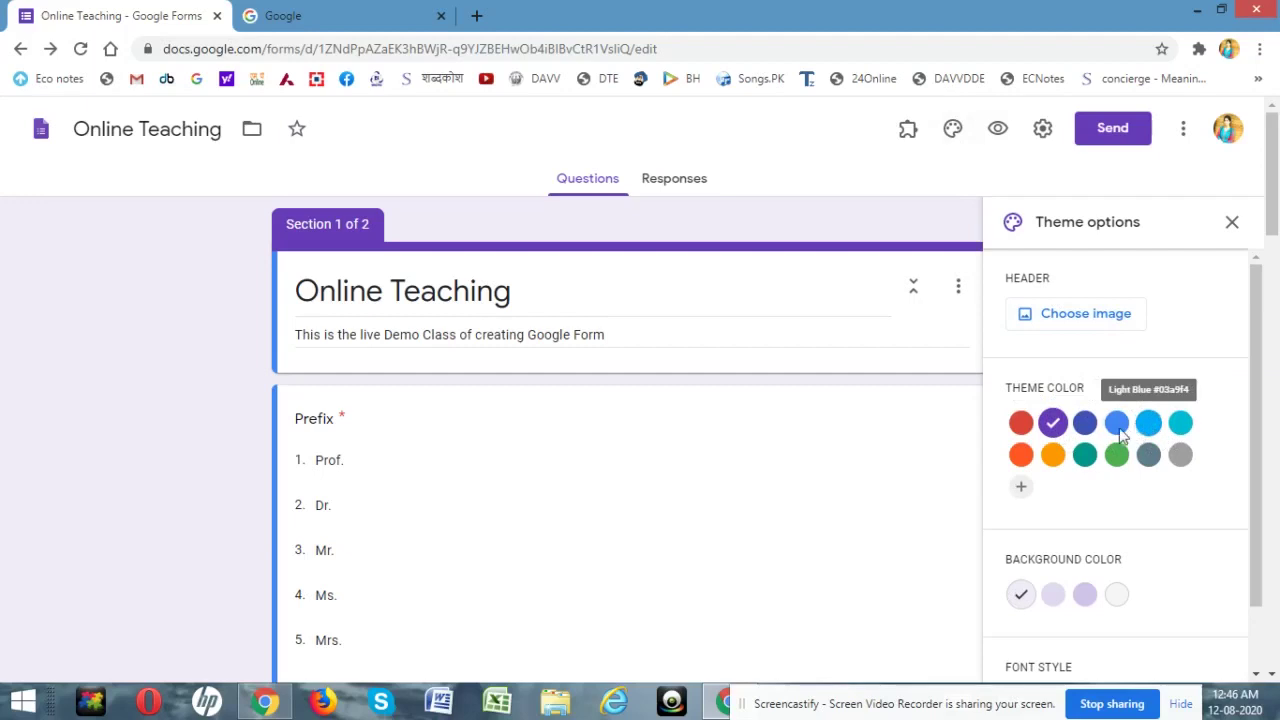
pyautogui.click(1020, 455)
pyautogui.click(1086, 596)
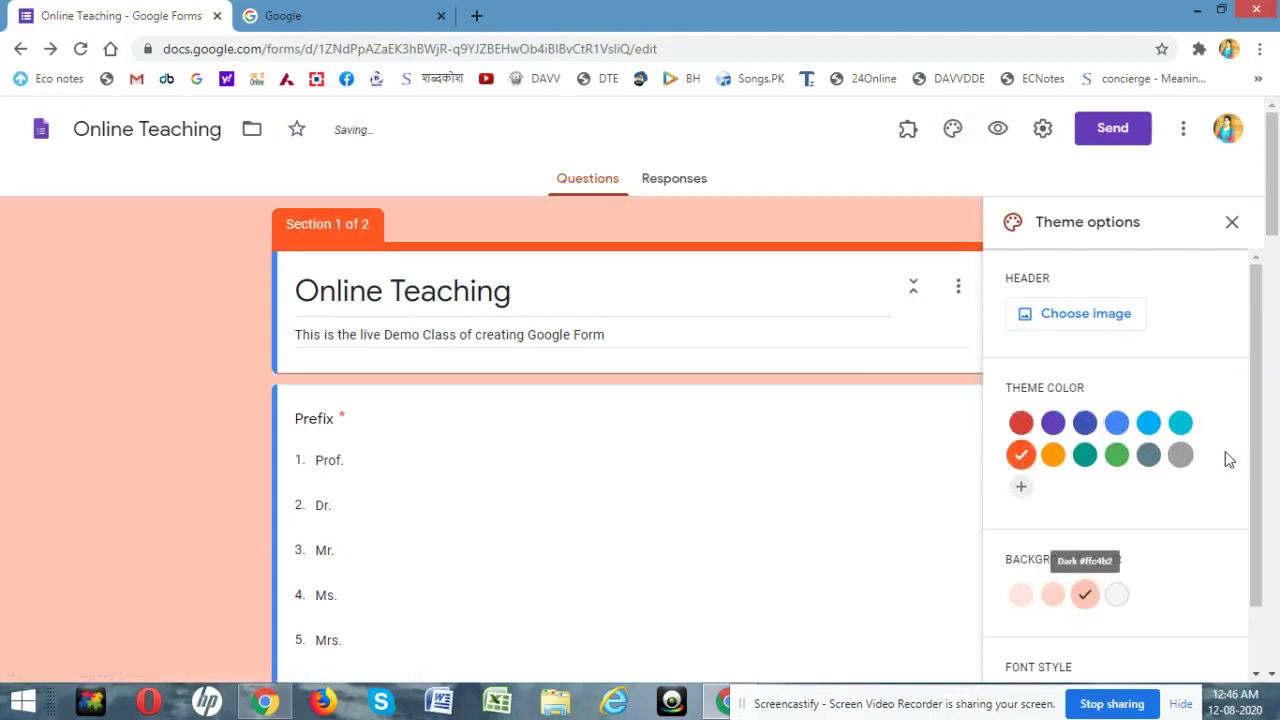
# Step: Keep Basic as the form's font style and close the theme options
pyautogui.moveTo(1260, 449); pyautogui.dragTo(1260, 594)
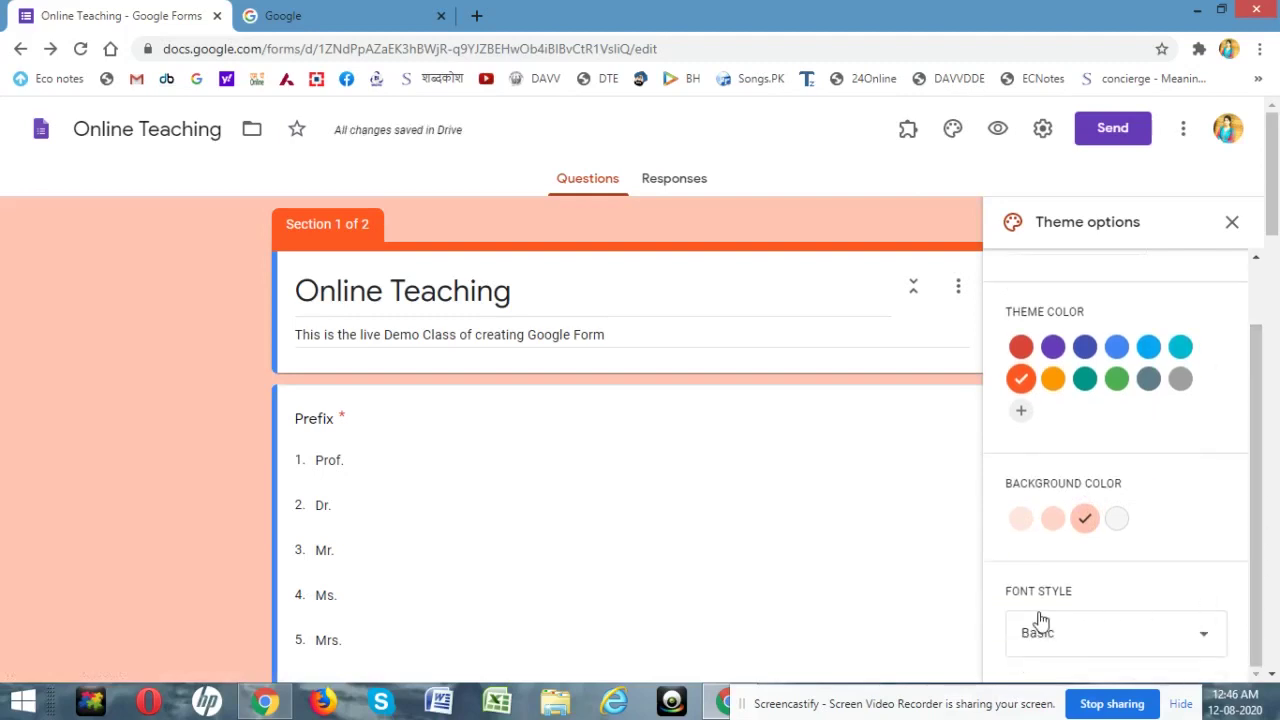
pyautogui.click(1197, 640)
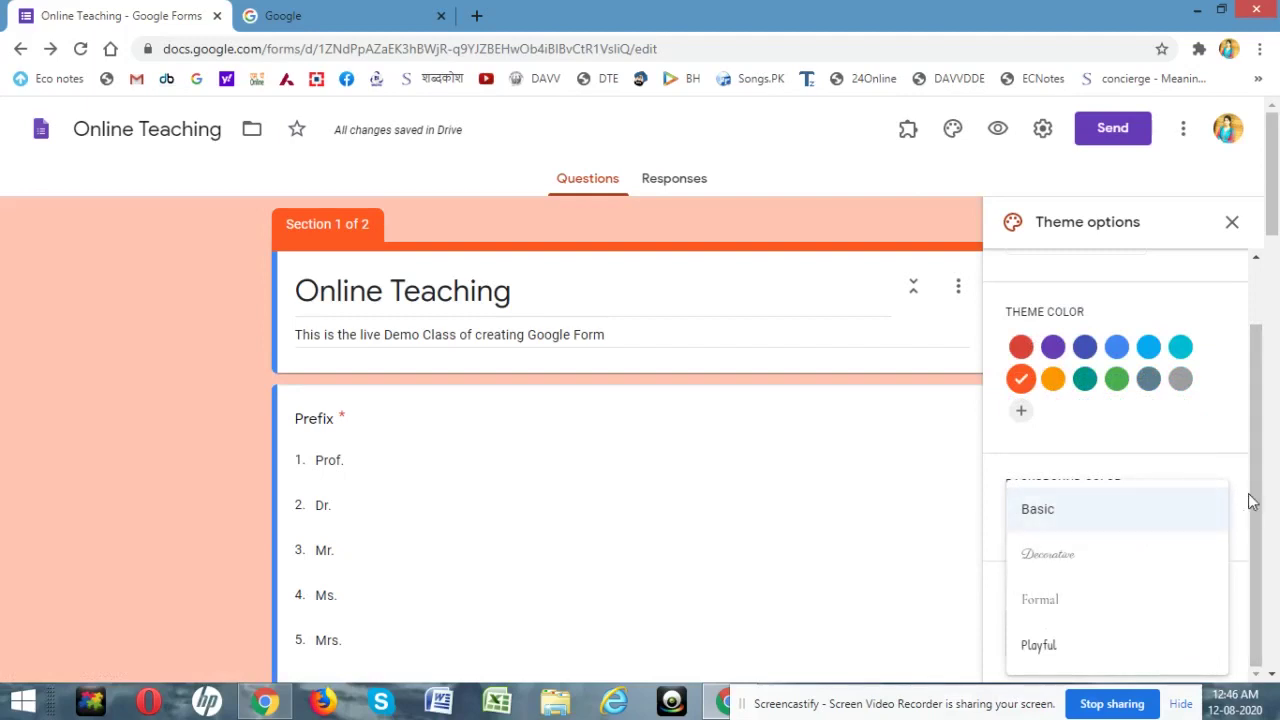
pyautogui.click(1117, 514)
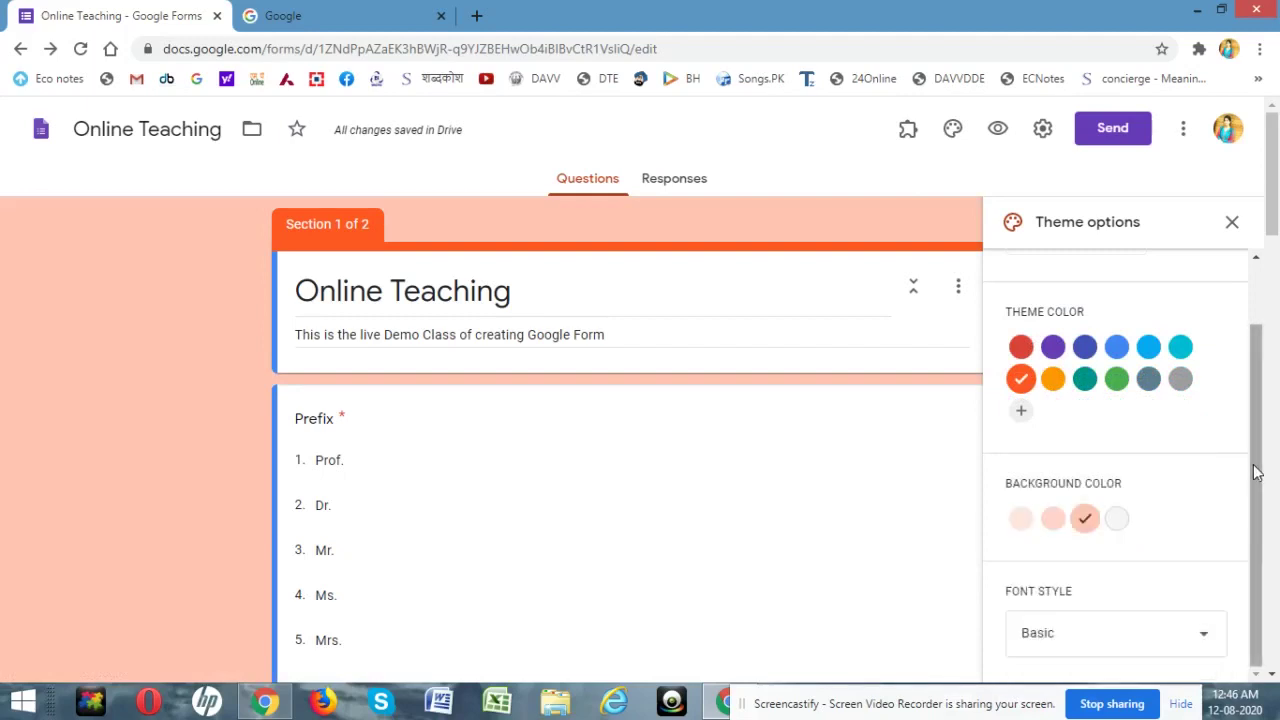
pyautogui.scroll(2, 1252, 377)
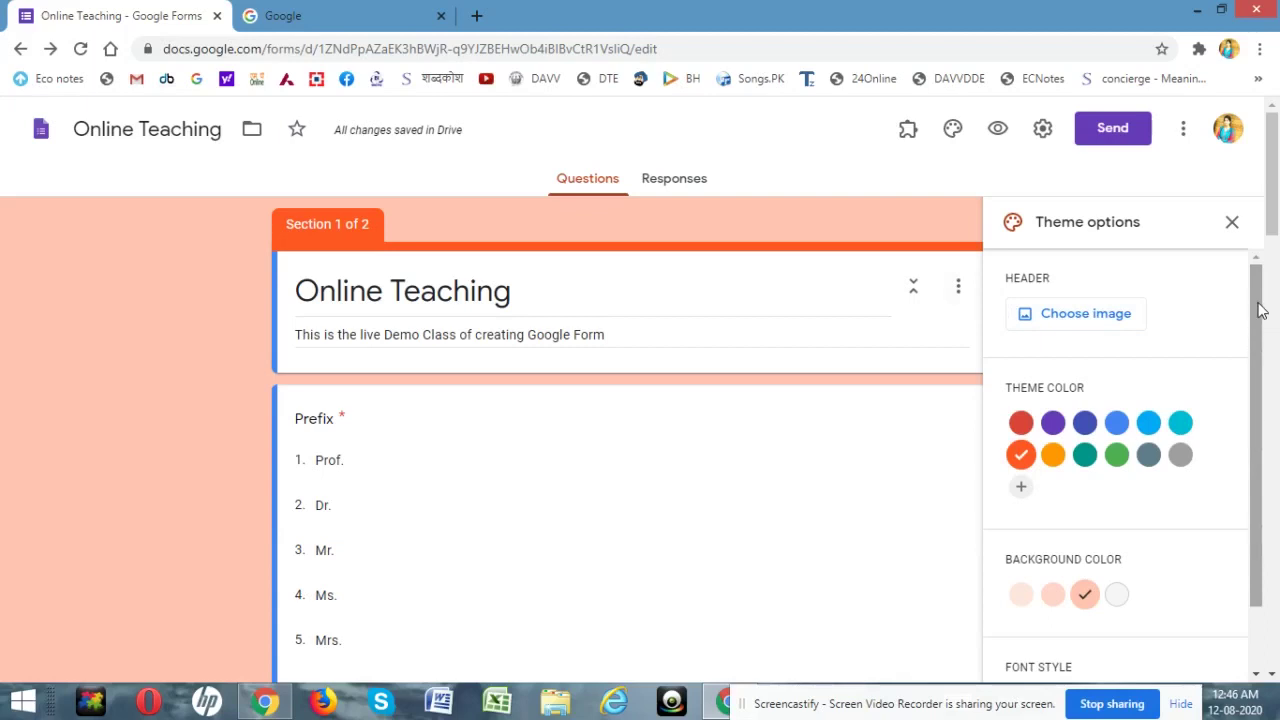
pyautogui.click(1232, 222)
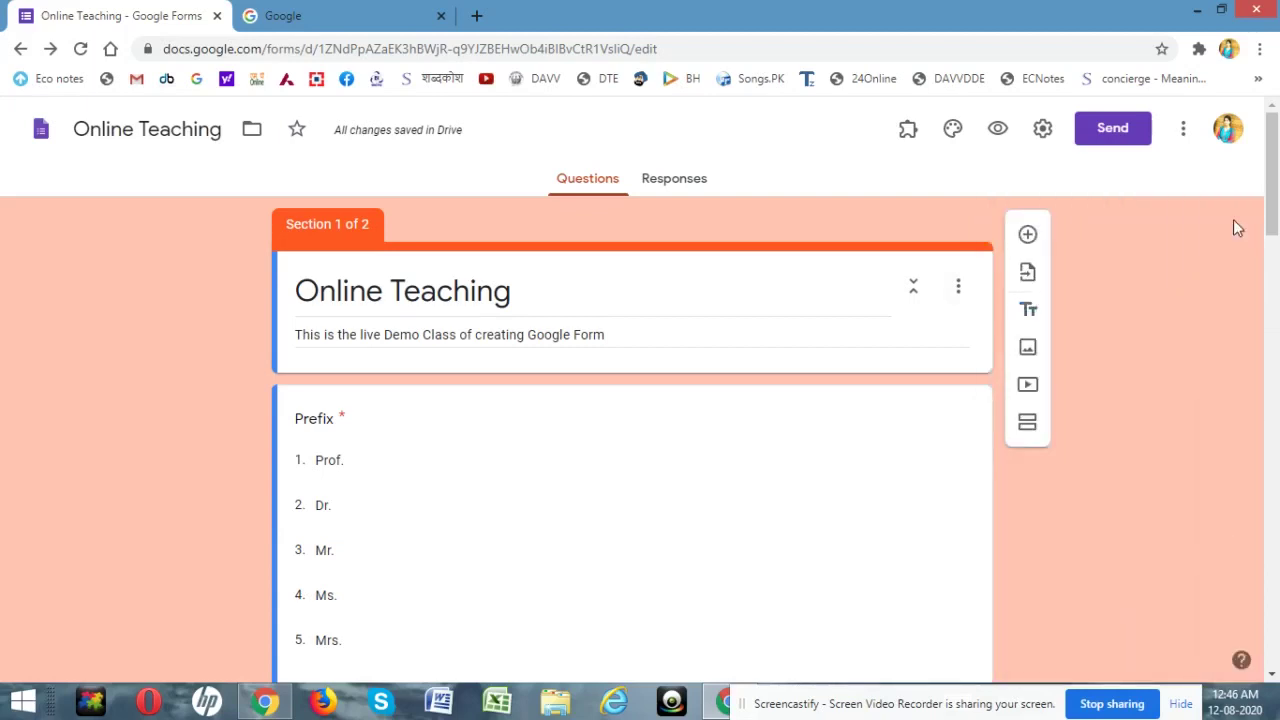
# Step: Preview the form and look through the questions of its first section
pyautogui.click(998, 128)
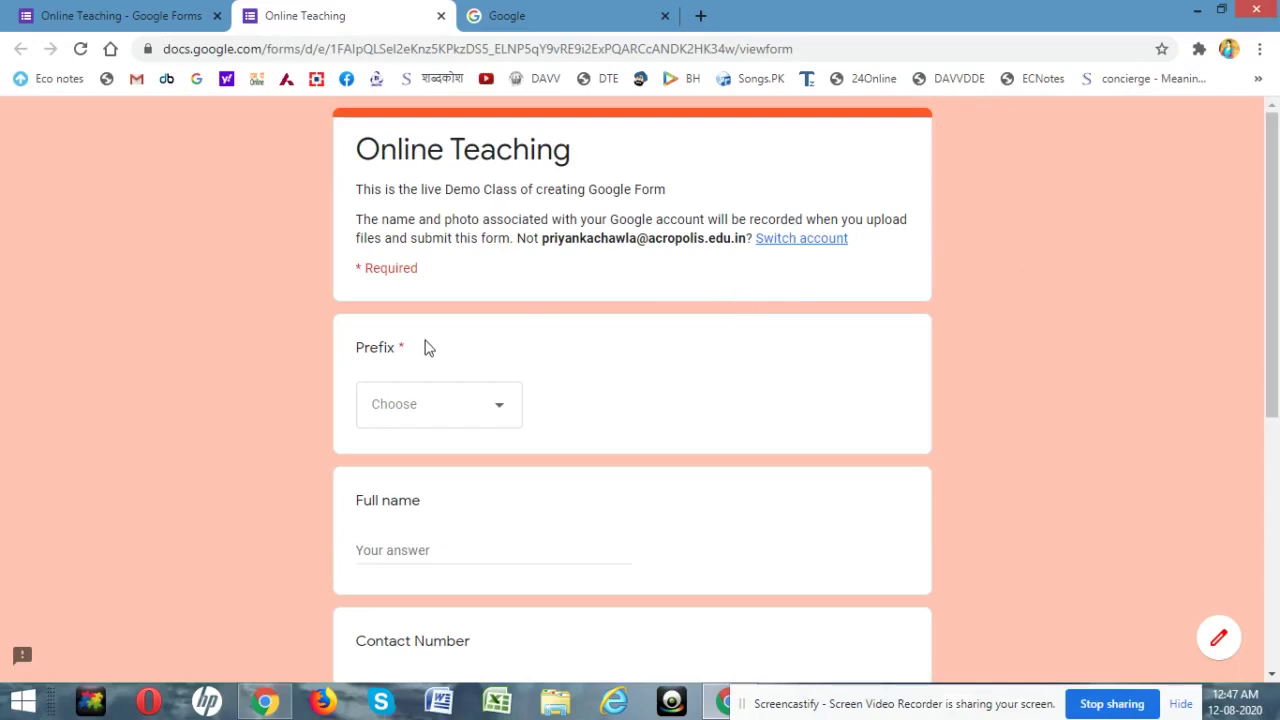
pyautogui.scroll(-2, 1275, 315)
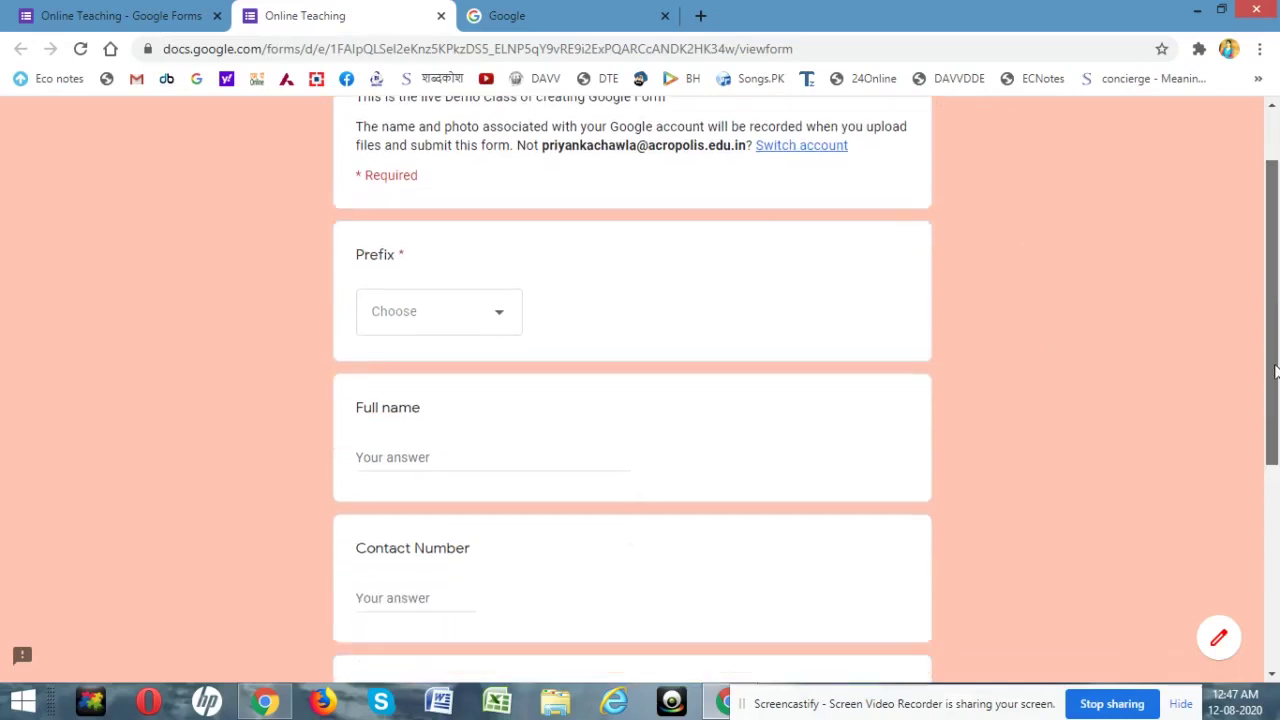
pyautogui.moveTo(1275, 413); pyautogui.dragTo(1277, 350)
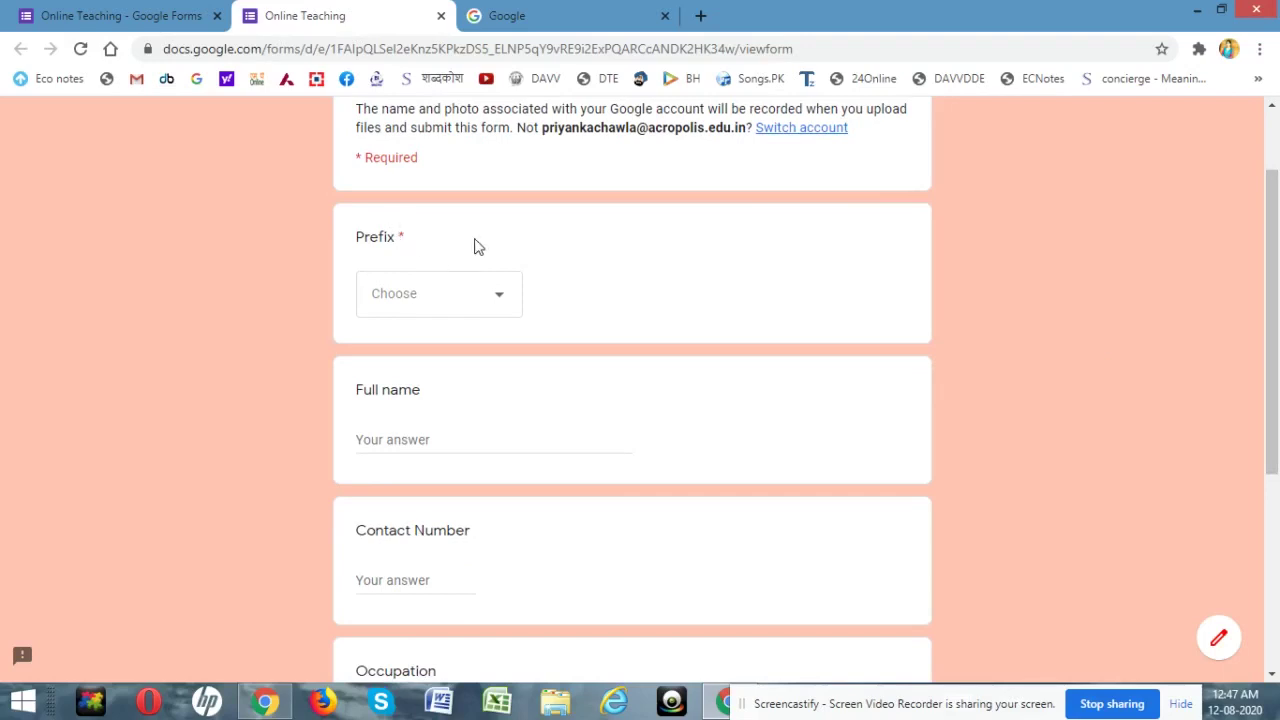
pyautogui.scroll(-2, 1276, 315)
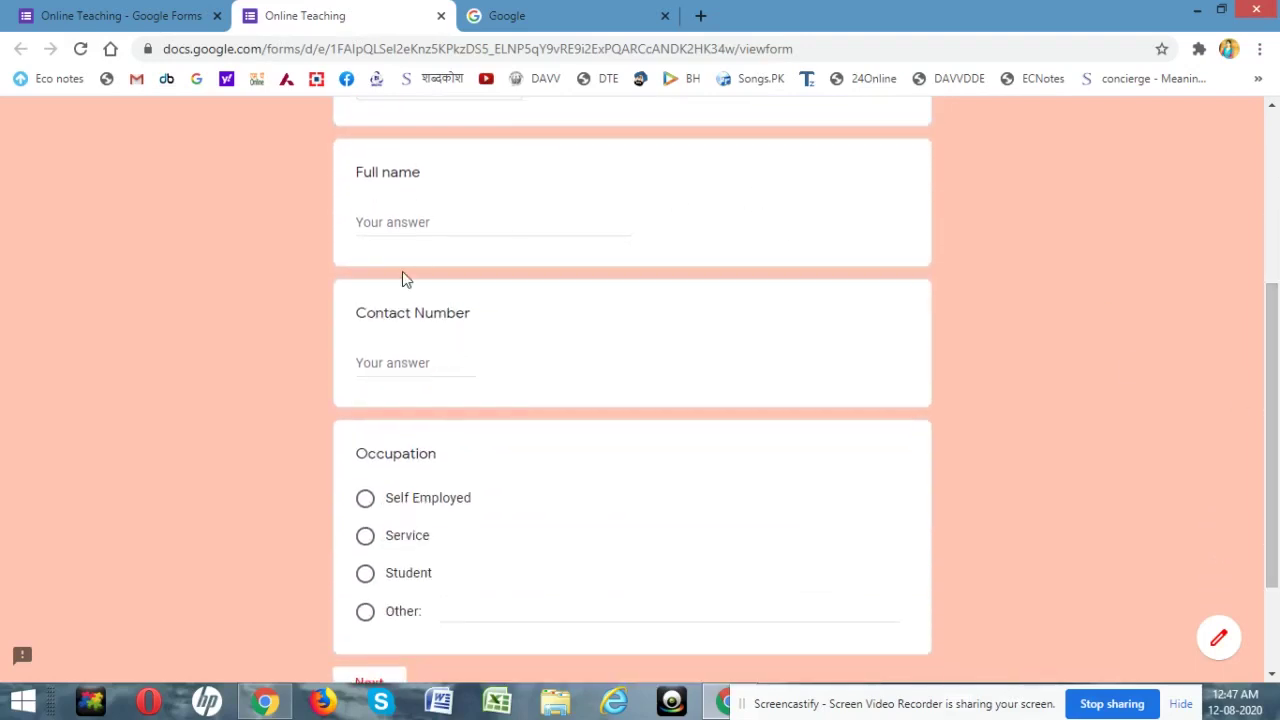
# Step: Test the Contact Number validation with "78kj", and remove the letters to leave 78
pyautogui.click(437, 365)
pyautogui.write('78k')
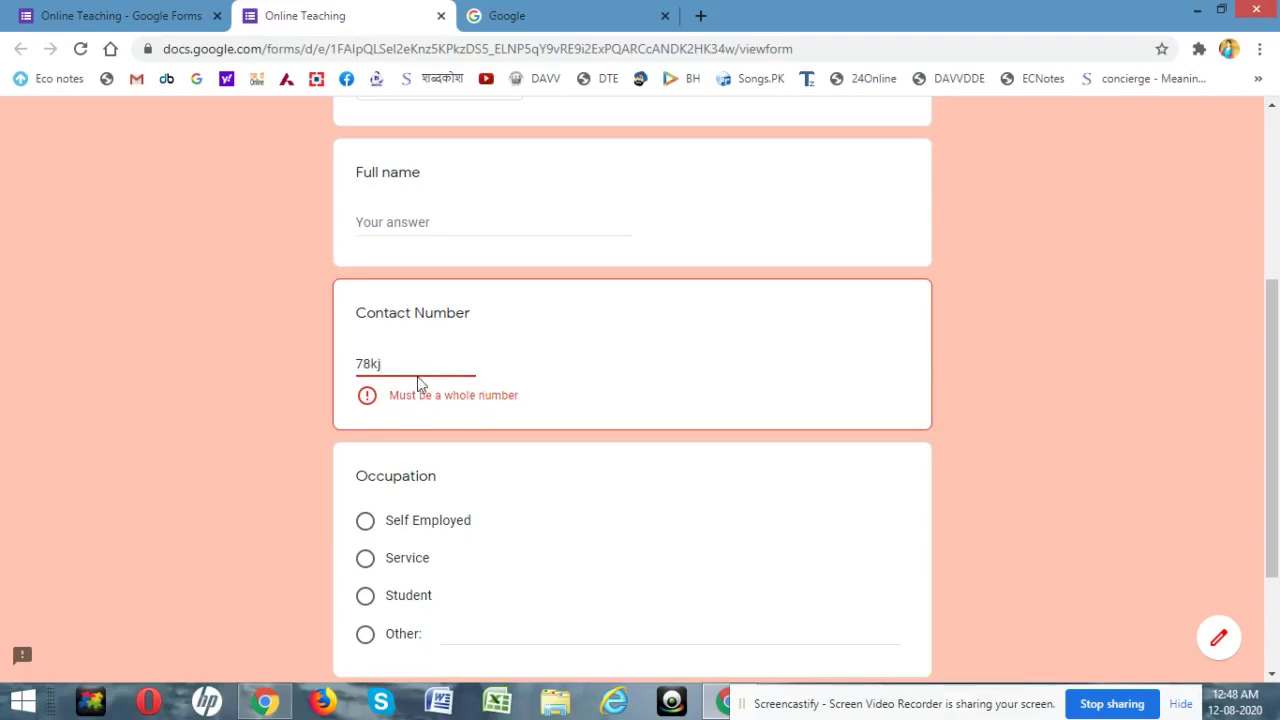
pyautogui.press('BackSpace')
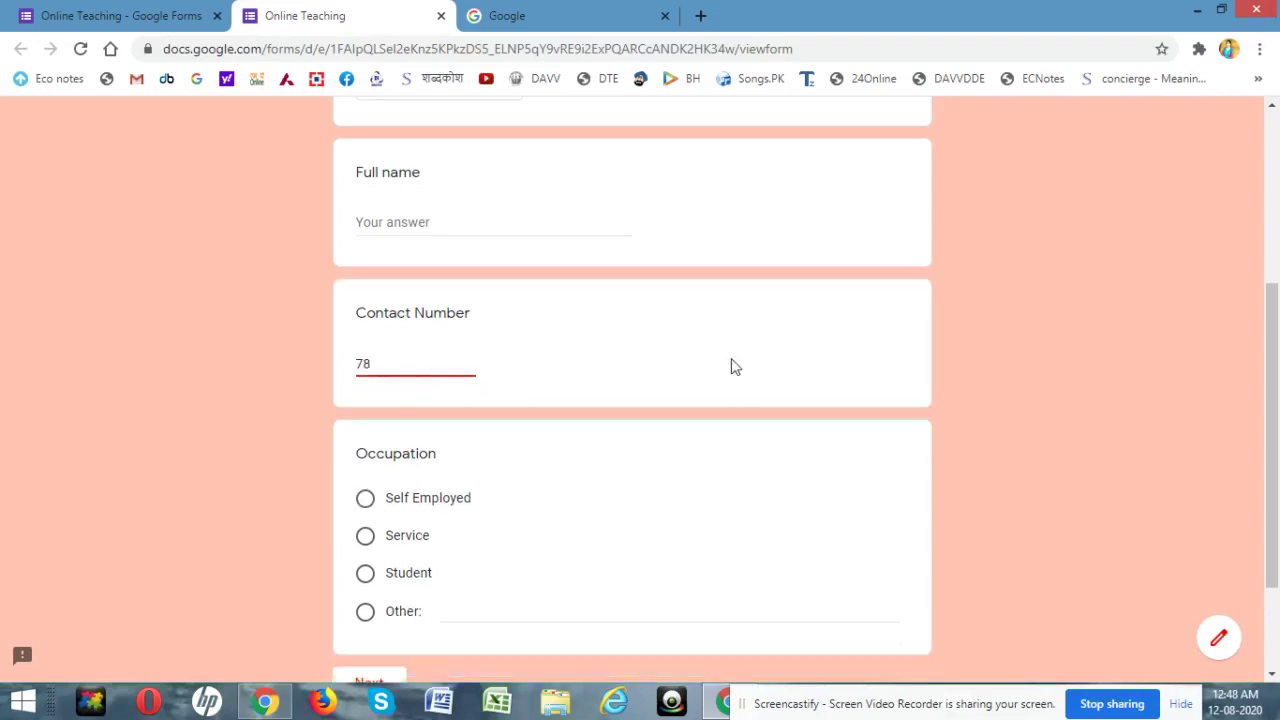
# Step: Answer Occupation with Other, "Housewife", and try to continue to the next section
pyautogui.moveTo(1276, 390); pyautogui.dragTo(1260, 266)
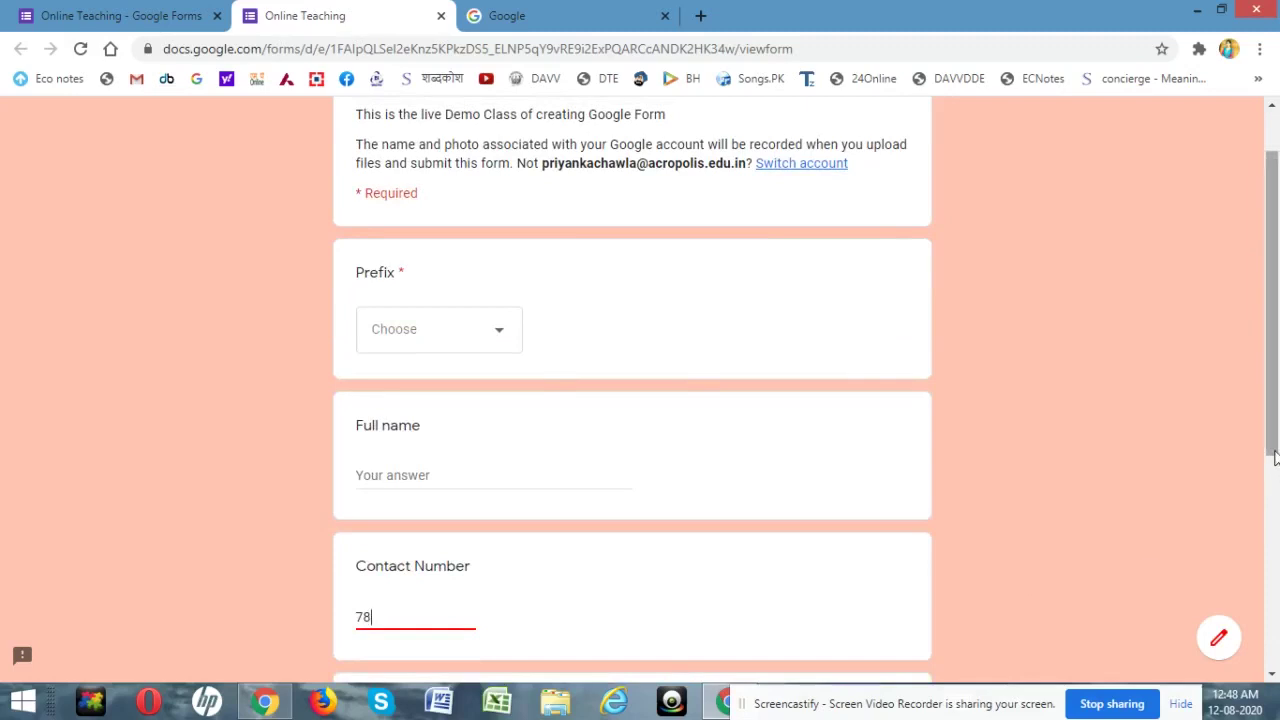
pyautogui.moveTo(1276, 472); pyautogui.dragTo(1276, 632)
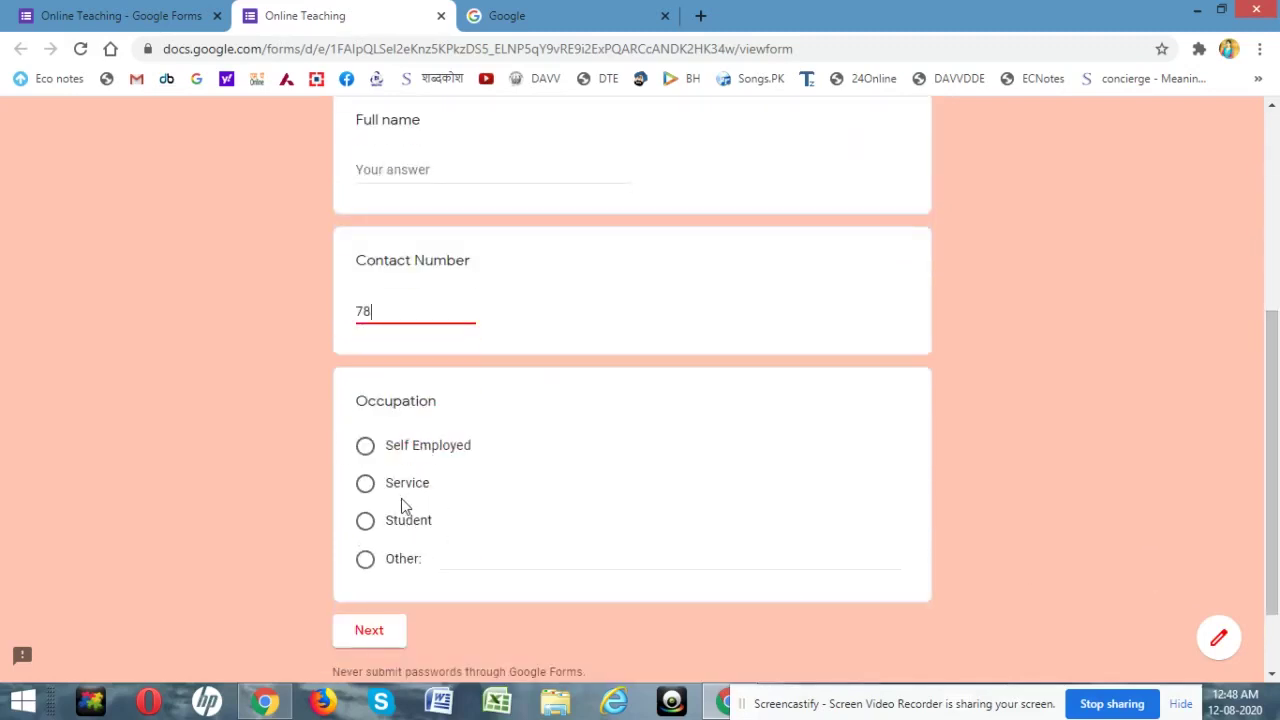
pyautogui.click(366, 562)
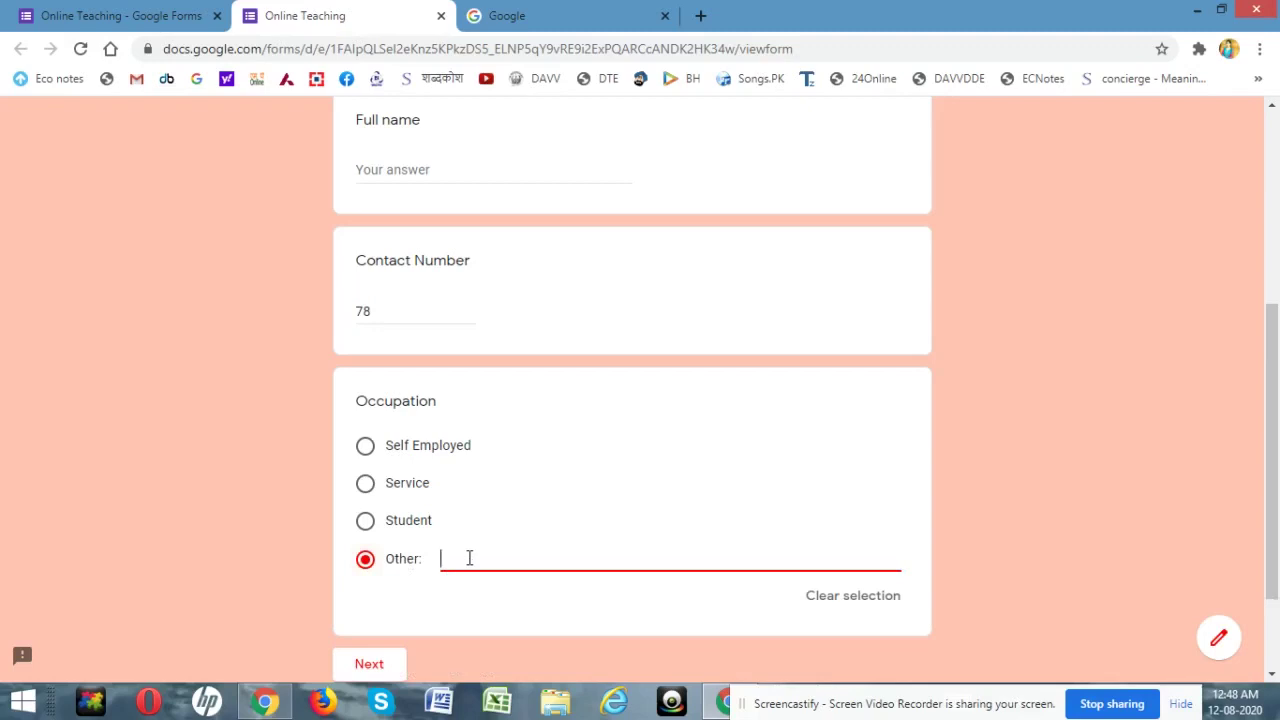
pyautogui.write('Housewife')
pyautogui.click(367, 665)
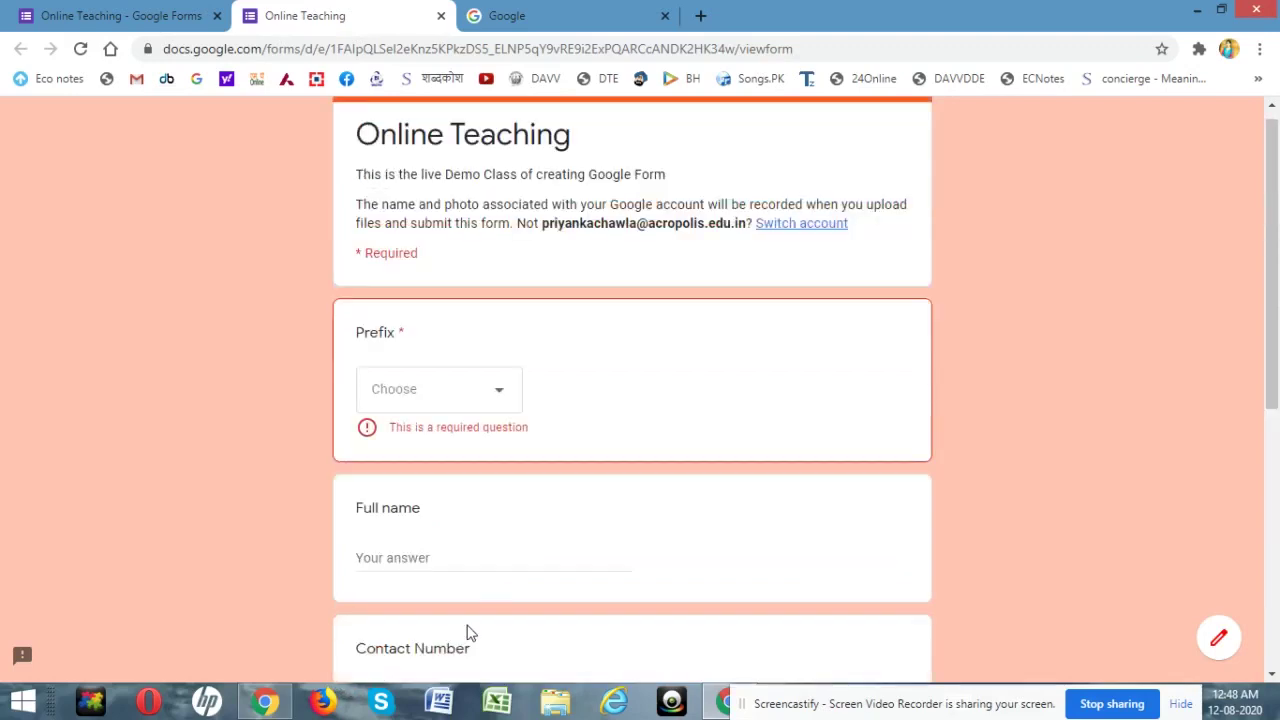
# Step: Answer the required Prefix question with Dr
pyautogui.moveTo(1276, 326); pyautogui.dragTo(1273, 383)
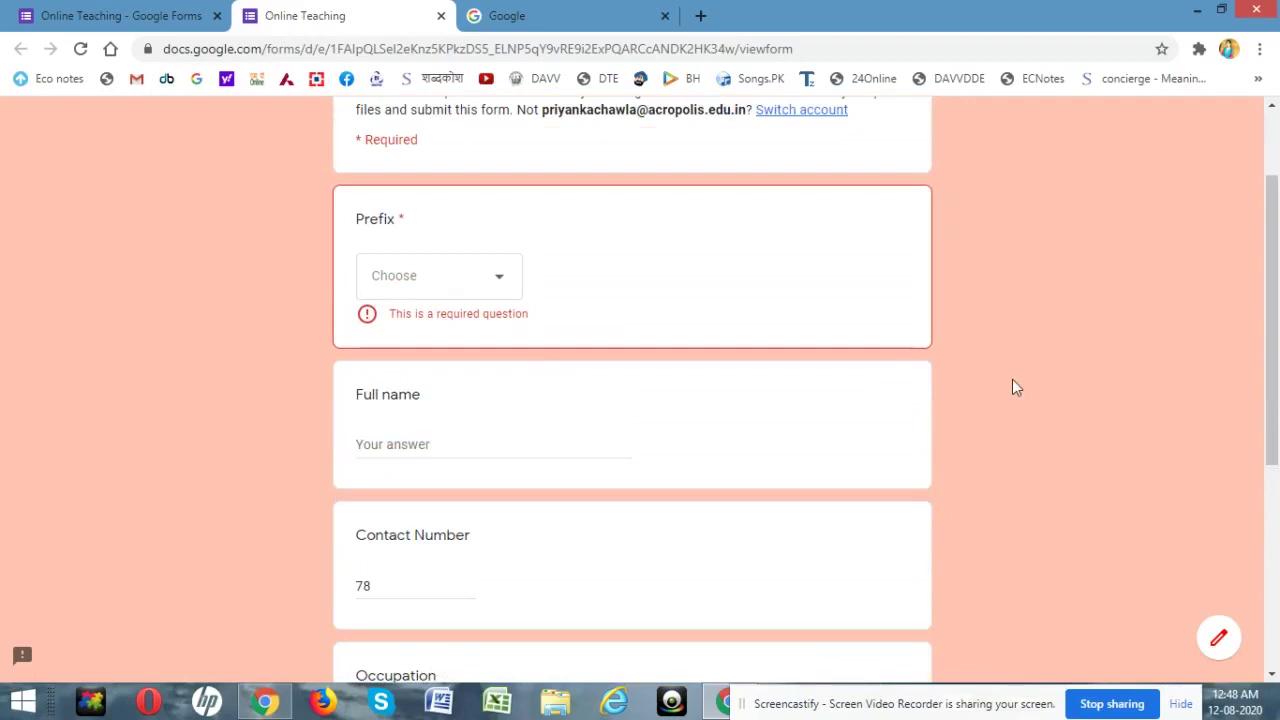
pyautogui.click(457, 294)
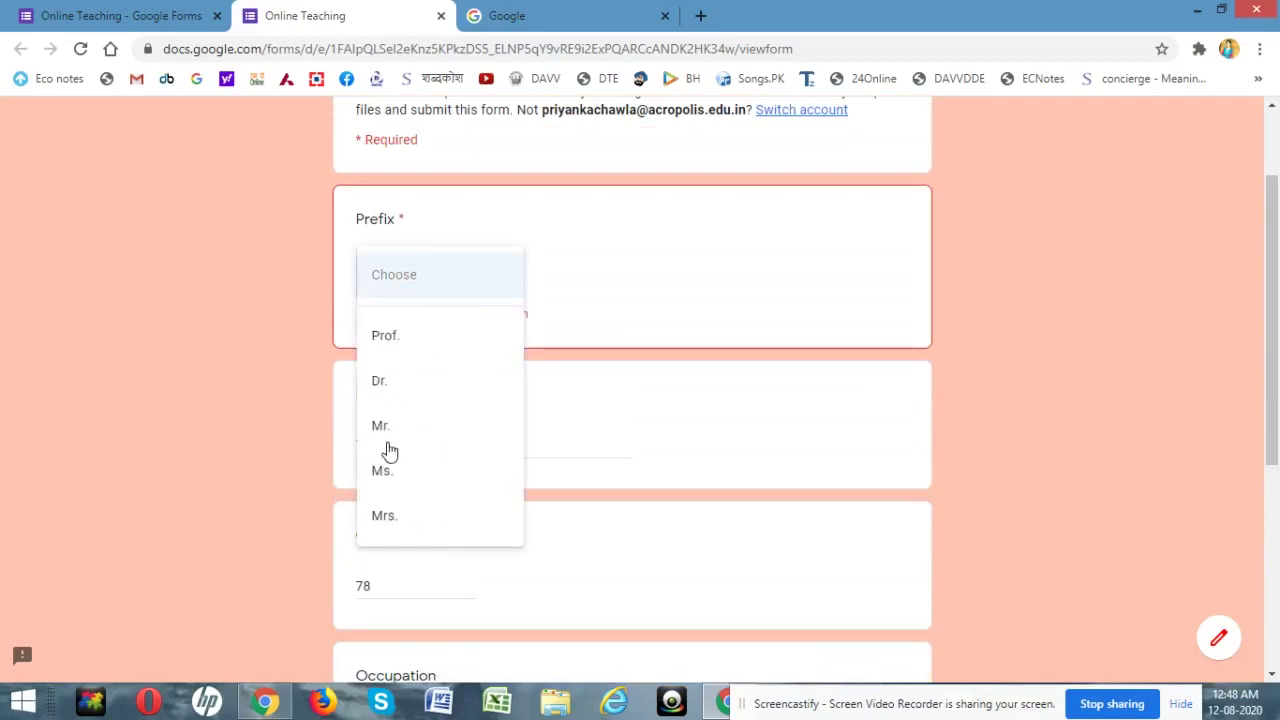
pyautogui.click(399, 403)
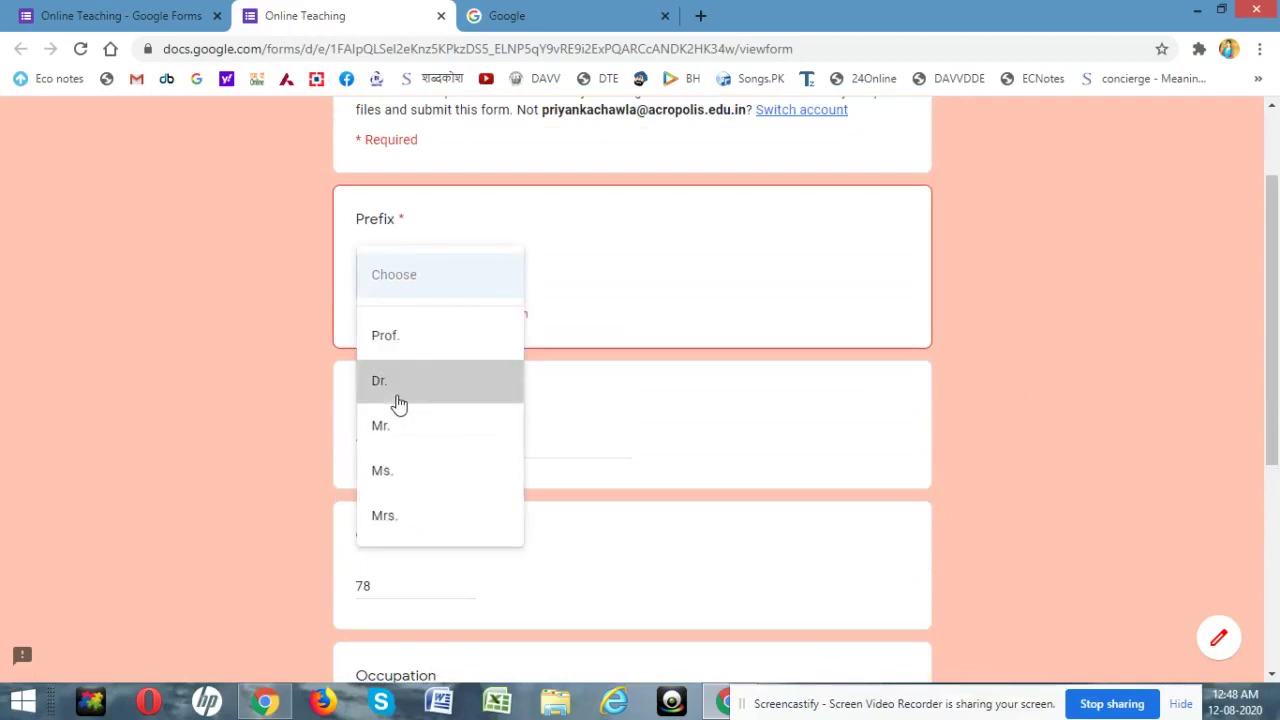
pyautogui.click(479, 380)
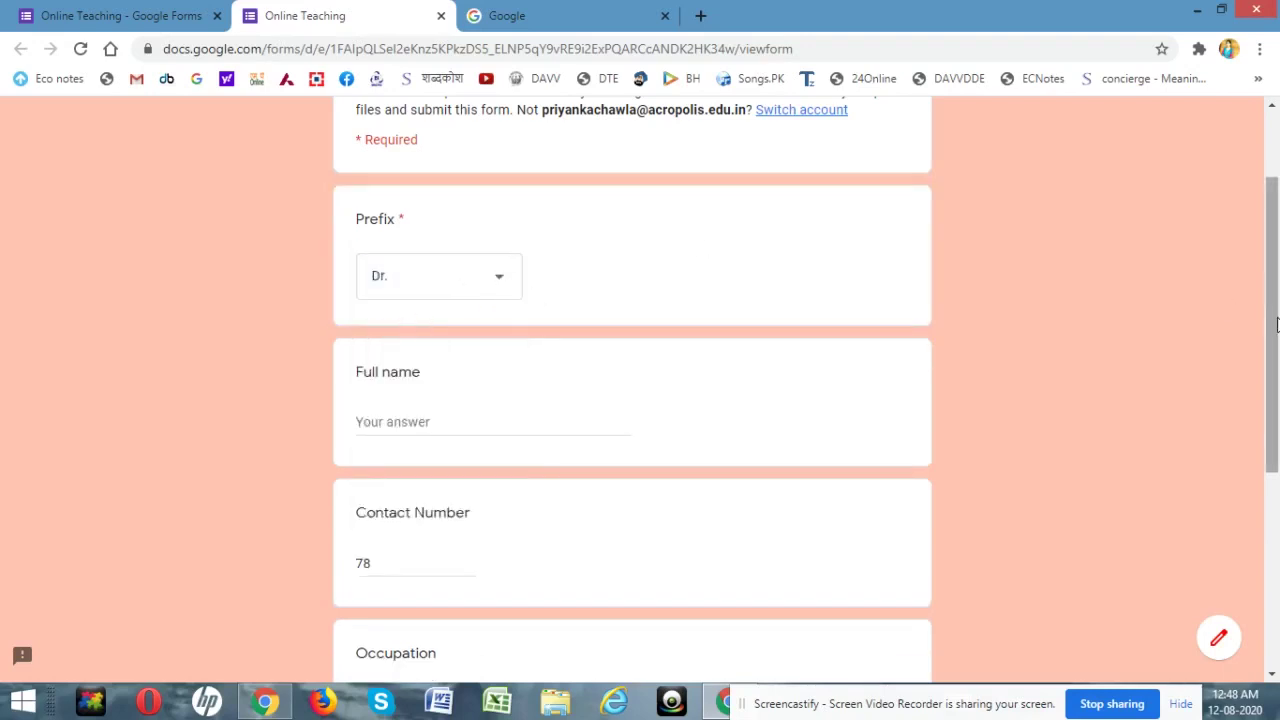
# Step: Leave Full name blank and continue to the second section of the form
pyautogui.click(363, 421)
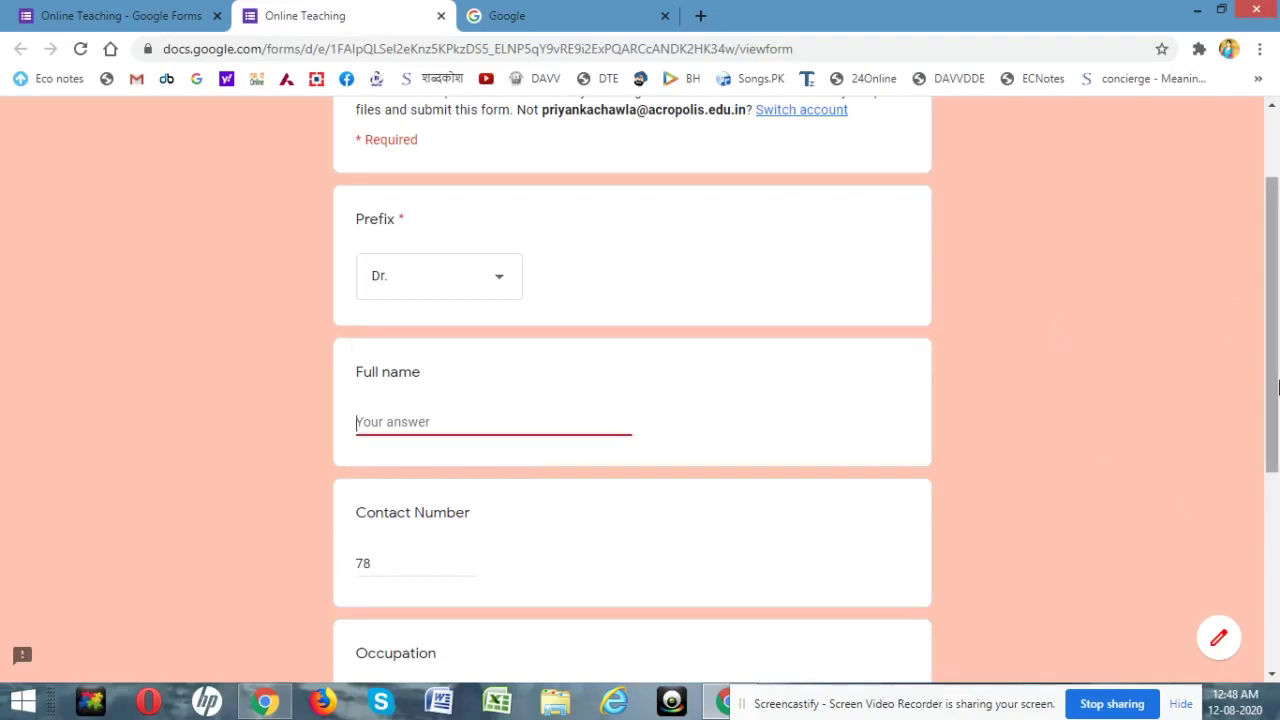
pyautogui.moveTo(1277, 386); pyautogui.dragTo(1278, 633)
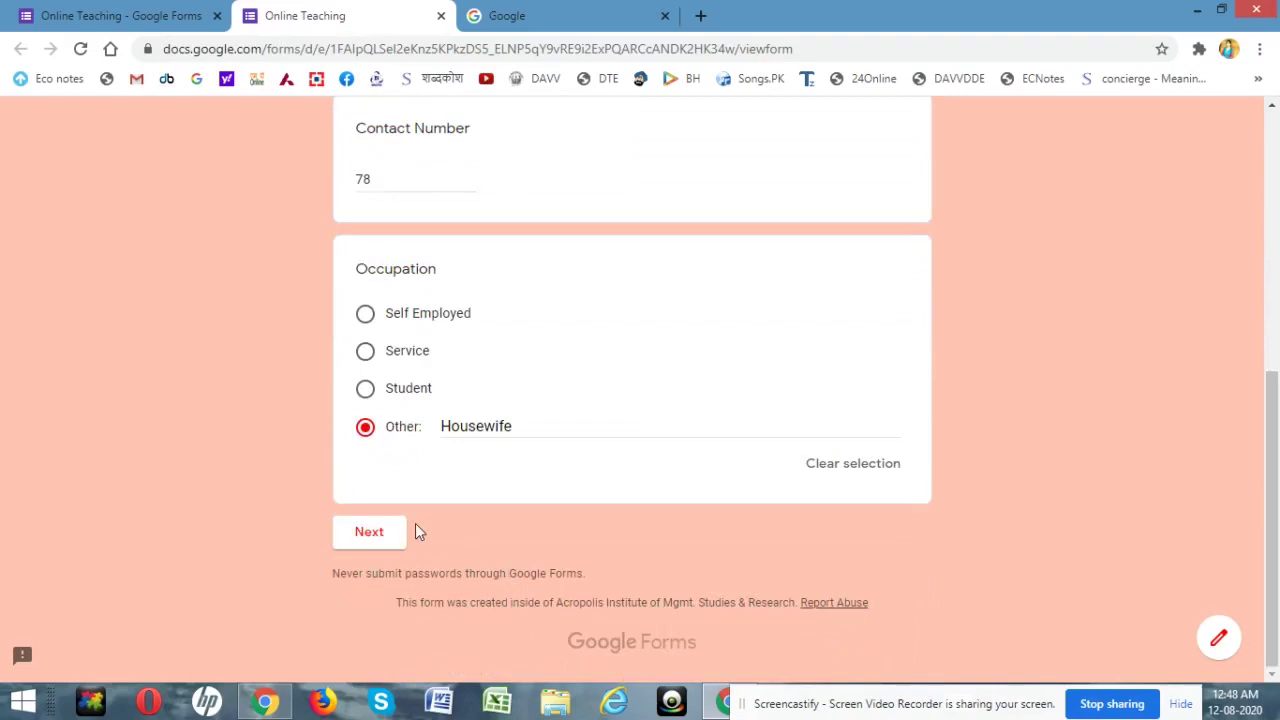
pyautogui.click(370, 533)
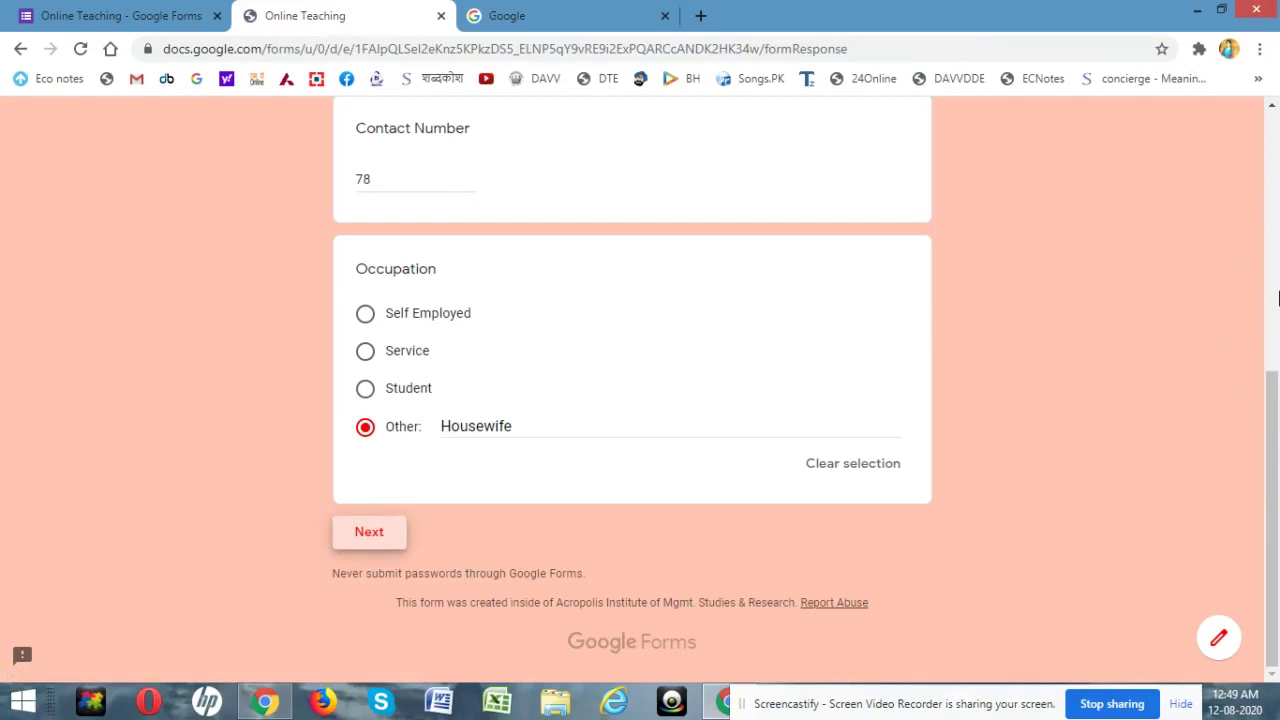
pyautogui.click(369, 533)
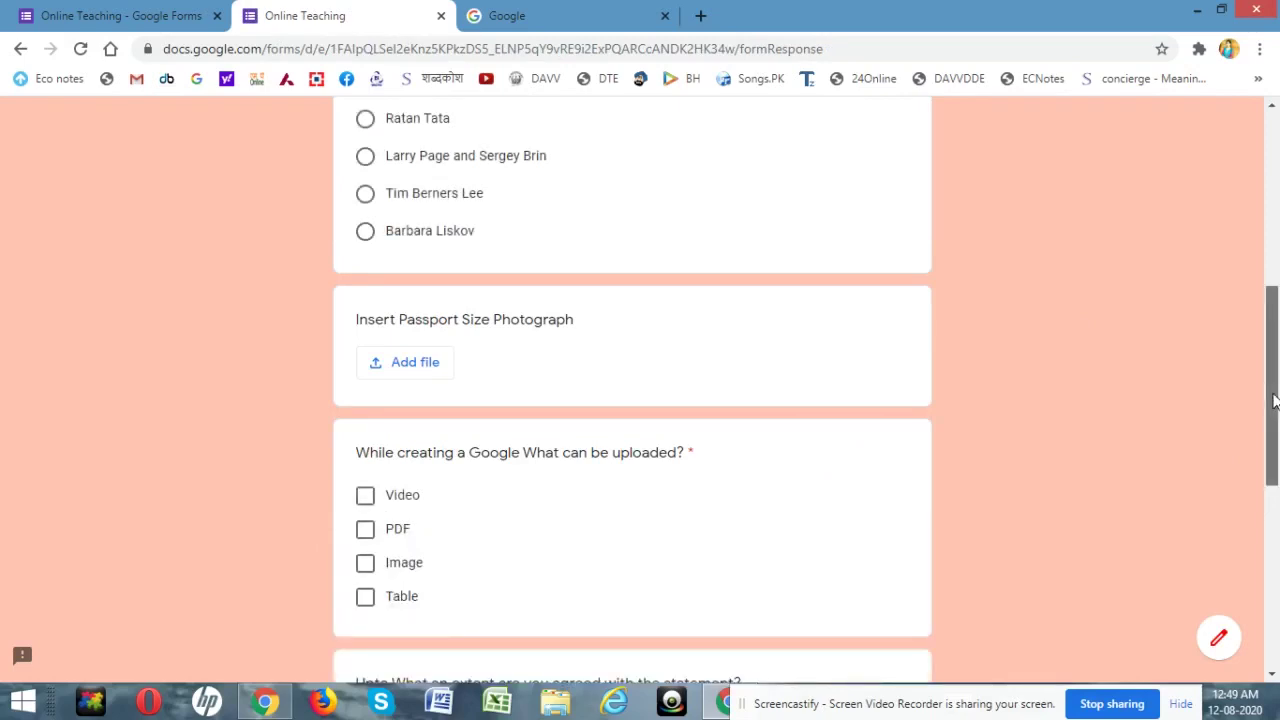
# Step: Answer the famous personality question with Larry Page and Sergey Brin, and select Video, PDF and Image for what can be uploaded
pyautogui.moveTo(1276, 402); pyautogui.dragTo(1274, 295)
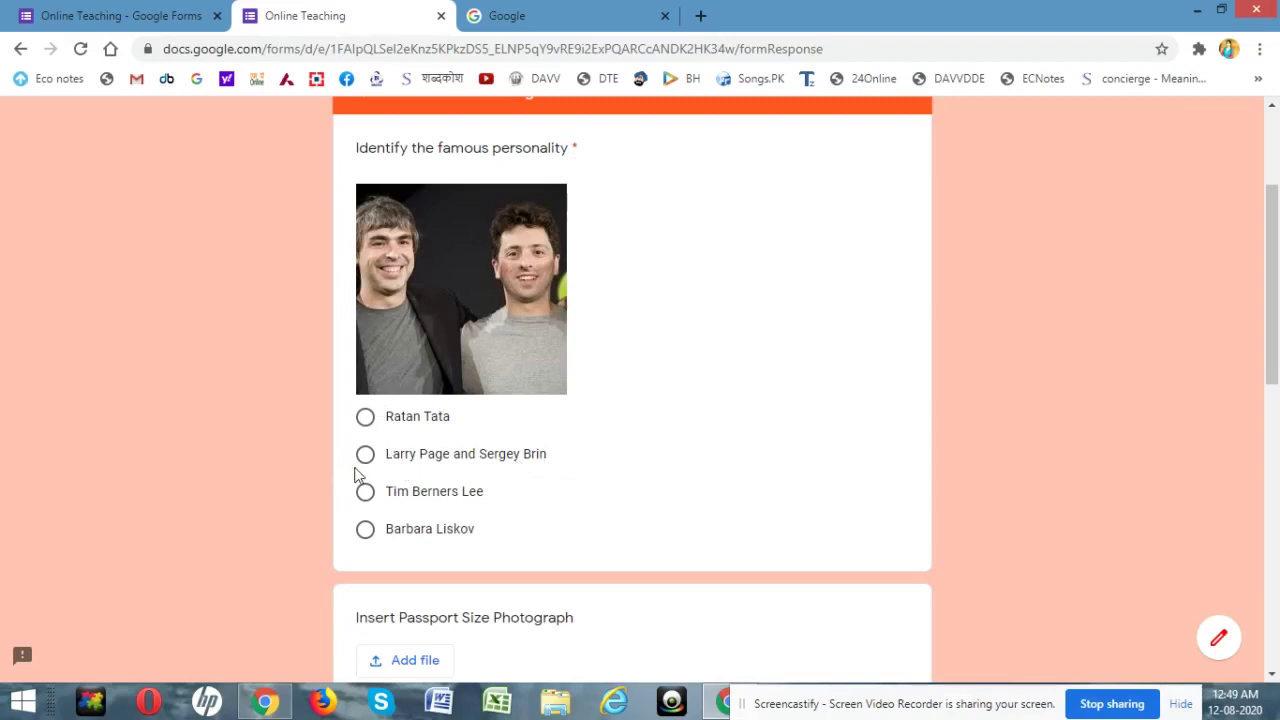
pyautogui.click(392, 465)
pyautogui.moveTo(1275, 324); pyautogui.dragTo(1256, 428)
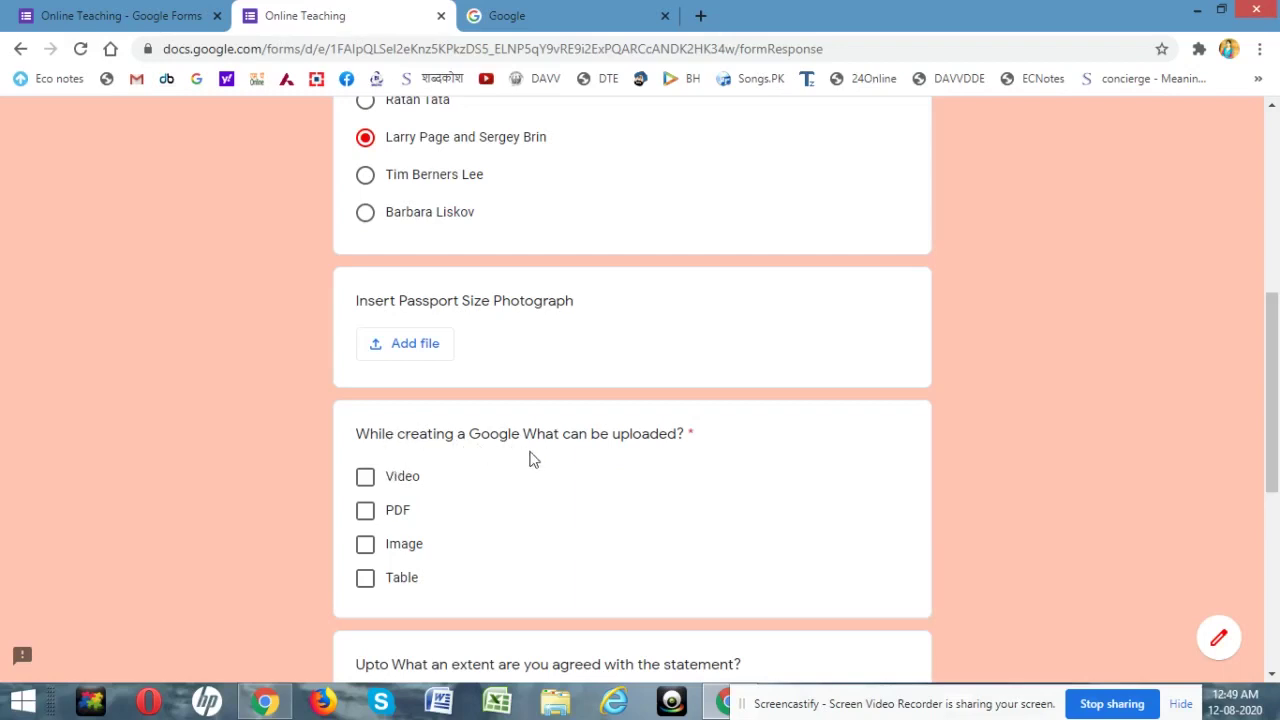
pyautogui.click(367, 482)
pyautogui.click(364, 520)
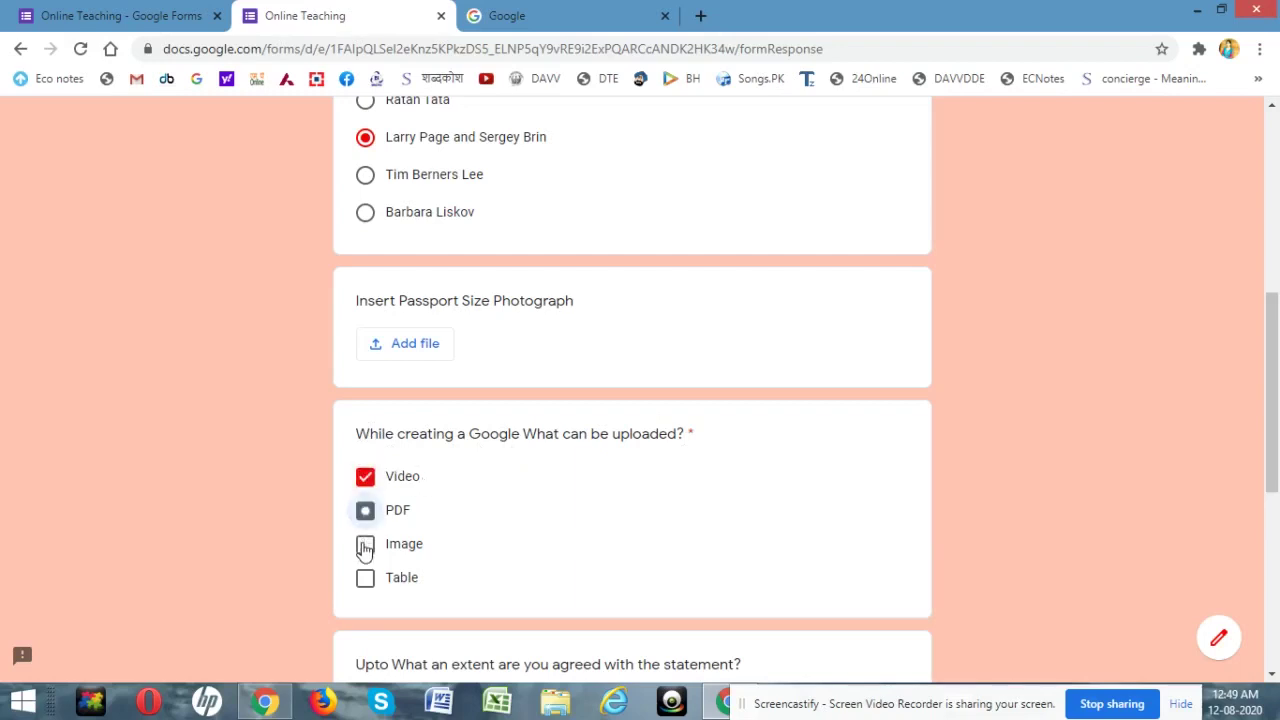
pyautogui.click(365, 548)
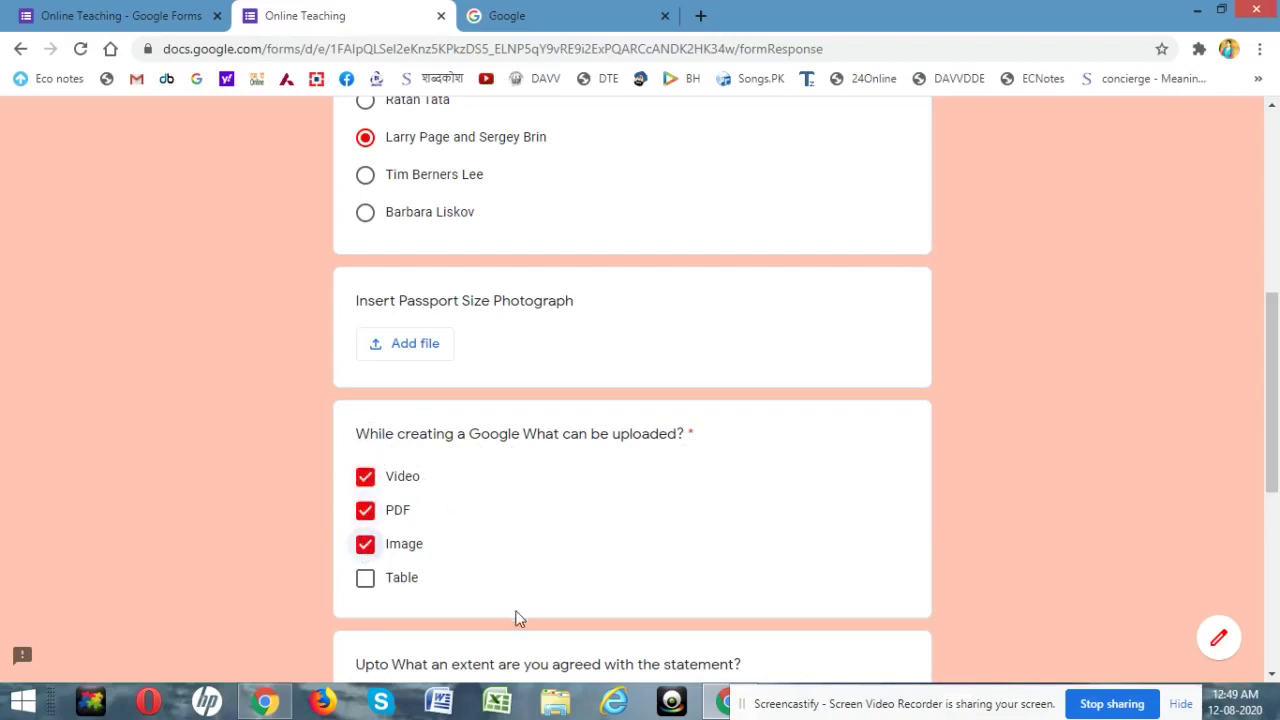
# Step: Look over the agreement grid question and the rest of the second section, and return to the form editor
pyautogui.moveTo(1273, 486); pyautogui.dragTo(1274, 636)
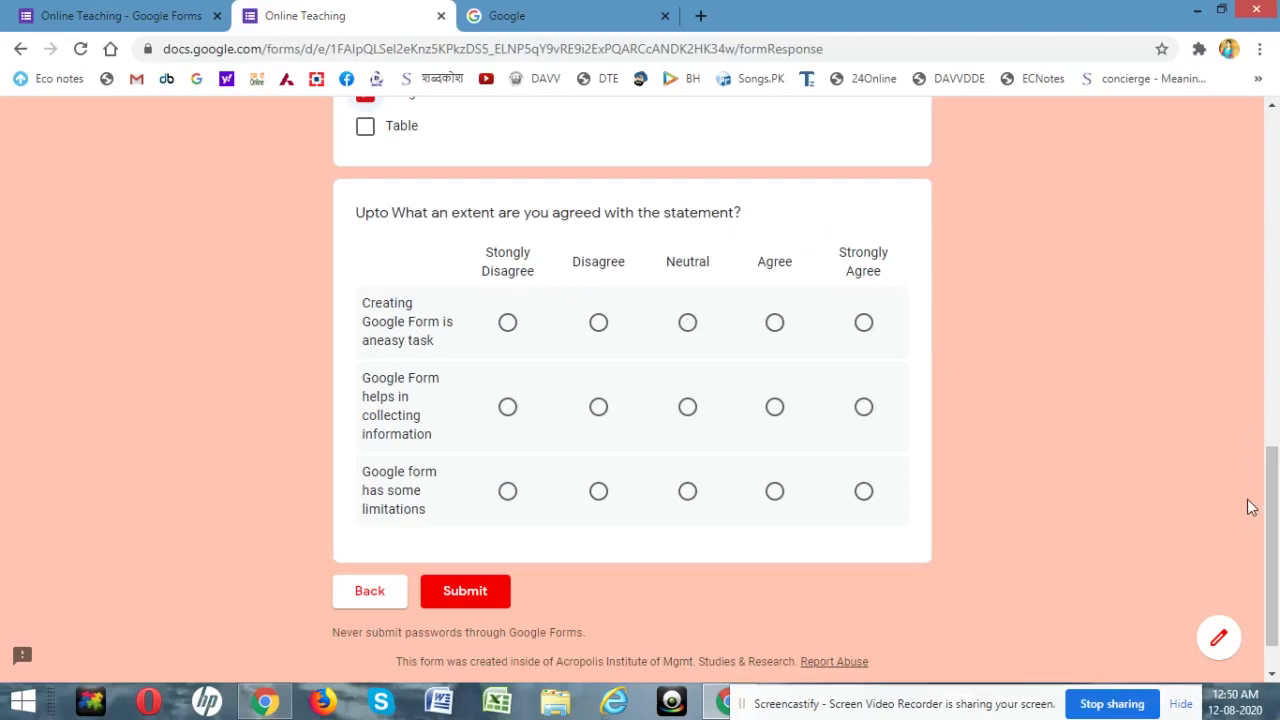
pyautogui.moveTo(1271, 523); pyautogui.dragTo(1275, 477)
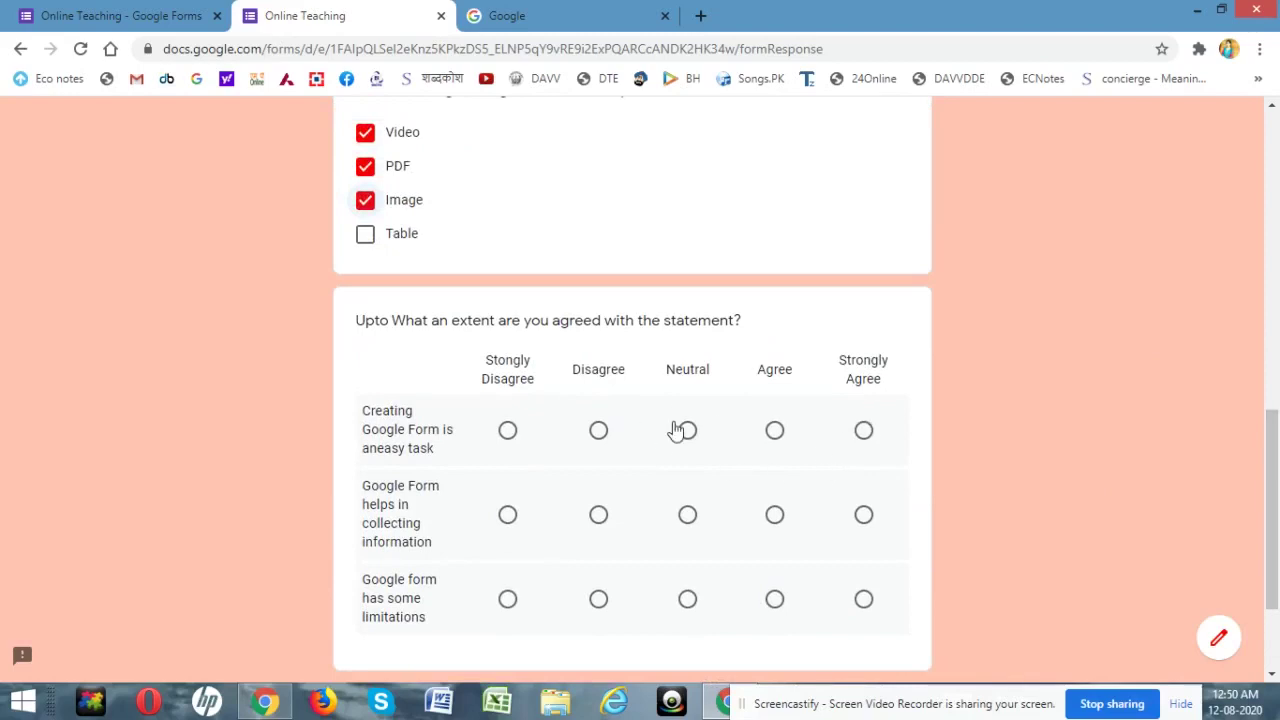
pyautogui.moveTo(1274, 474); pyautogui.dragTo(1274, 546)
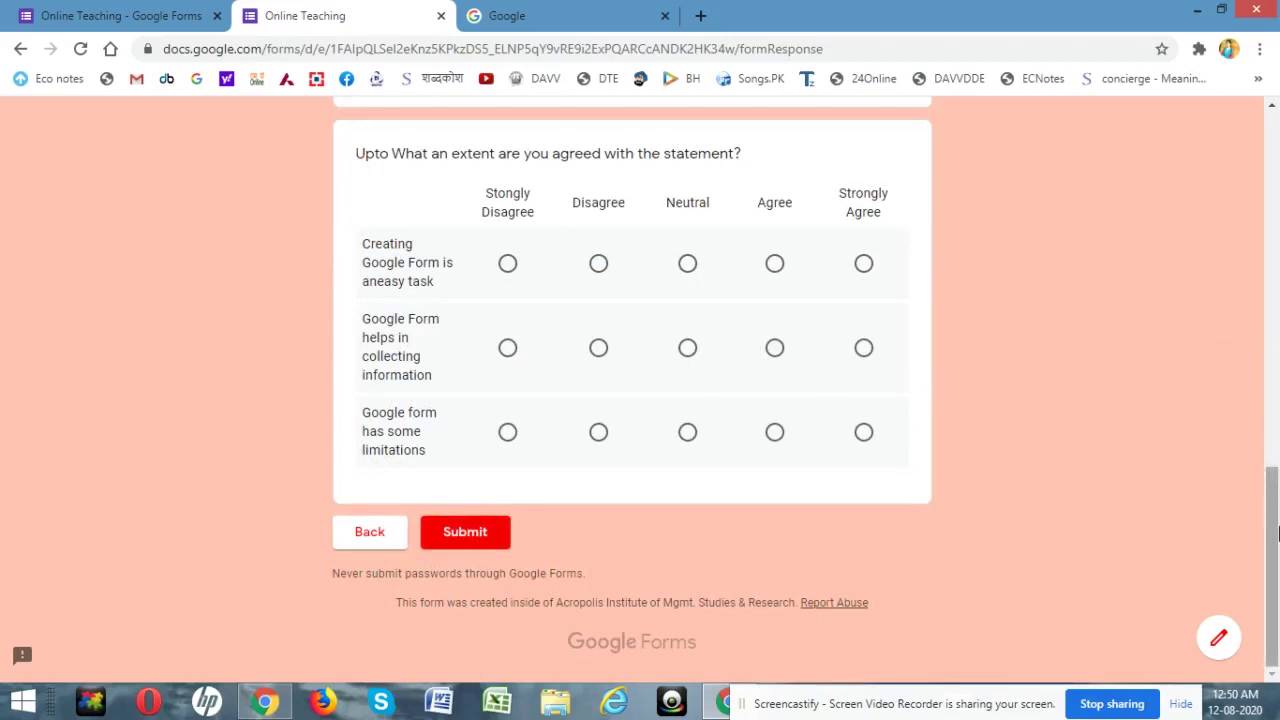
pyautogui.moveTo(1274, 533); pyautogui.dragTo(1274, 180)
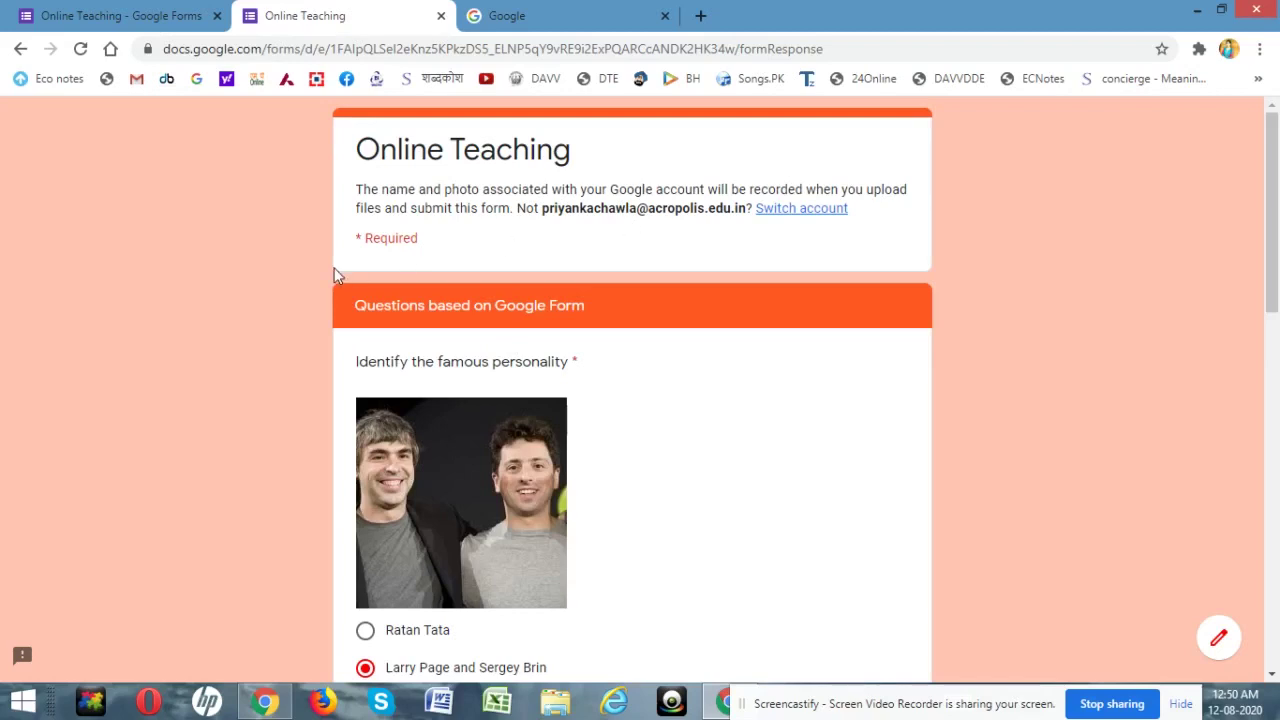
pyautogui.click(86, 16)
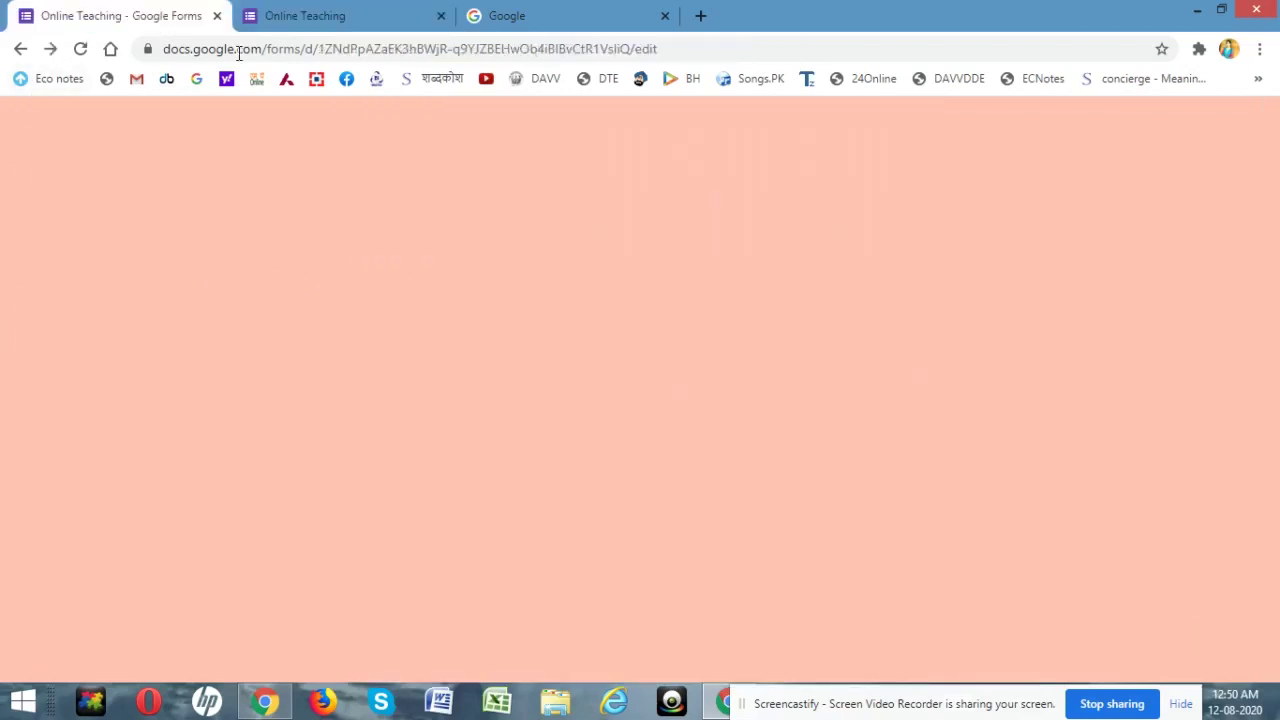